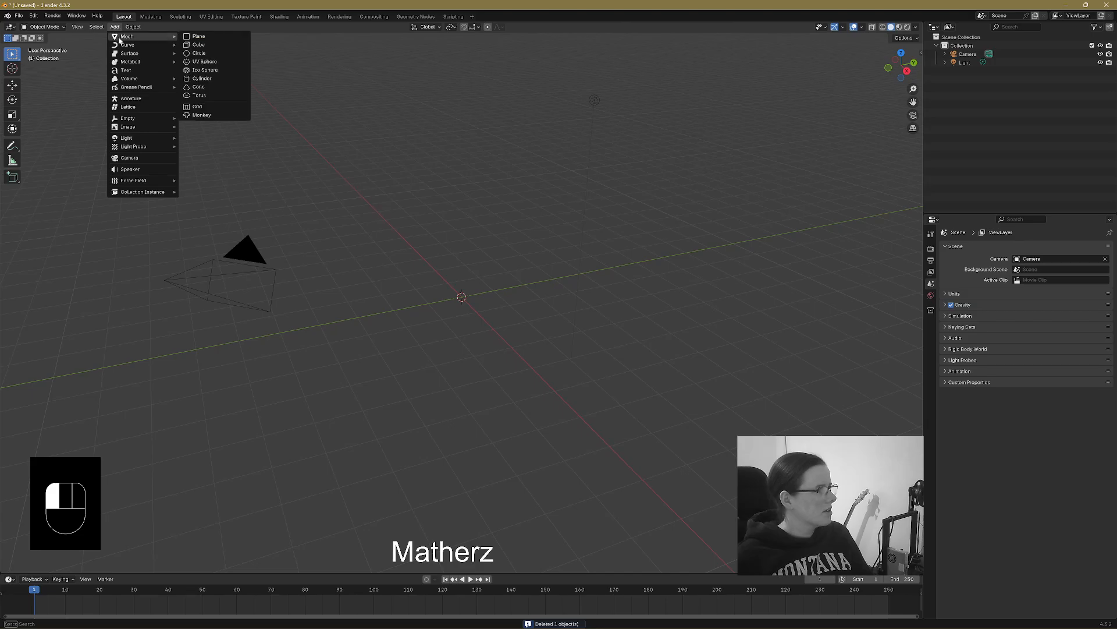
Add a circle mesh, scale it up to about 2.1 and raise it about 5.2 m along the Z axis.
click(210, 53)
key(s)
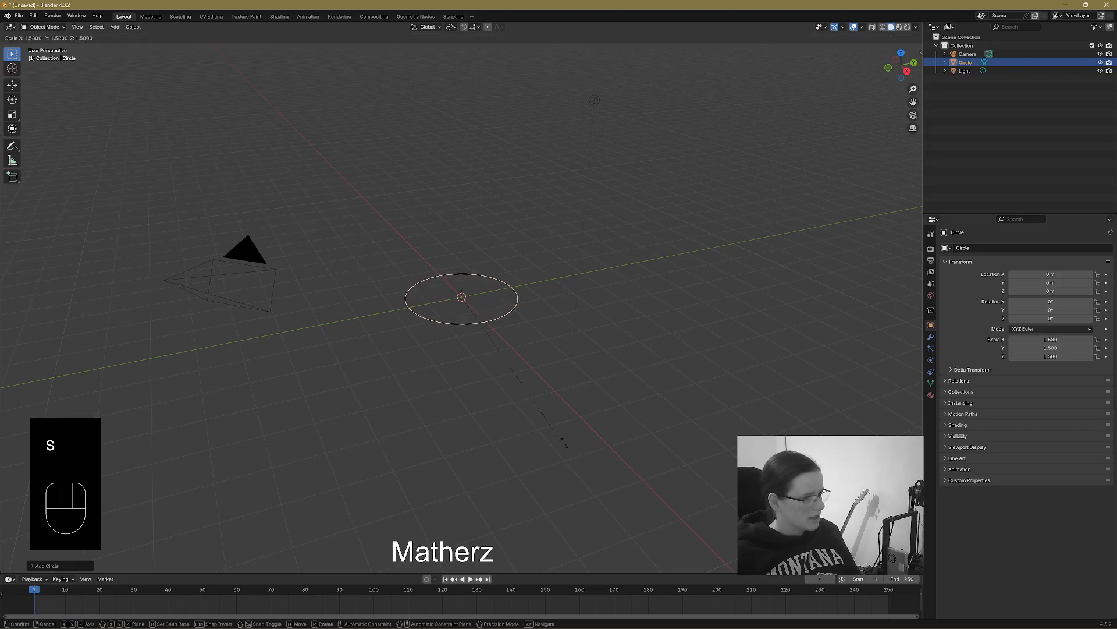
click(619, 476)
key(g)
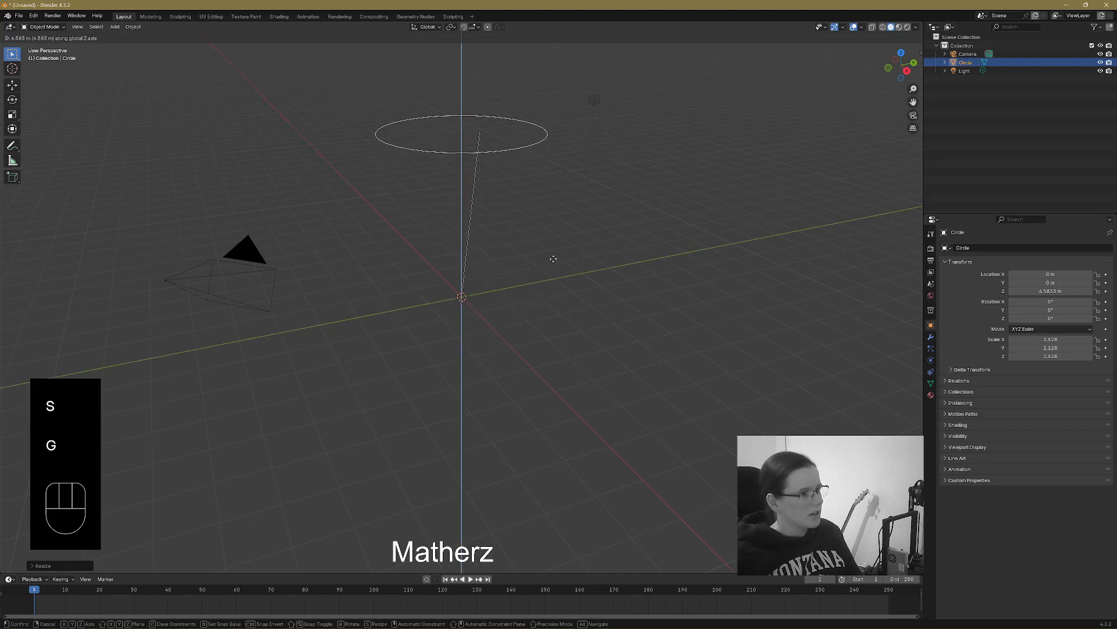
click(524, 245)
In Edit Mode, fill the circle with a face and extrude it slightly downward into a thin disc.
click(47, 27)
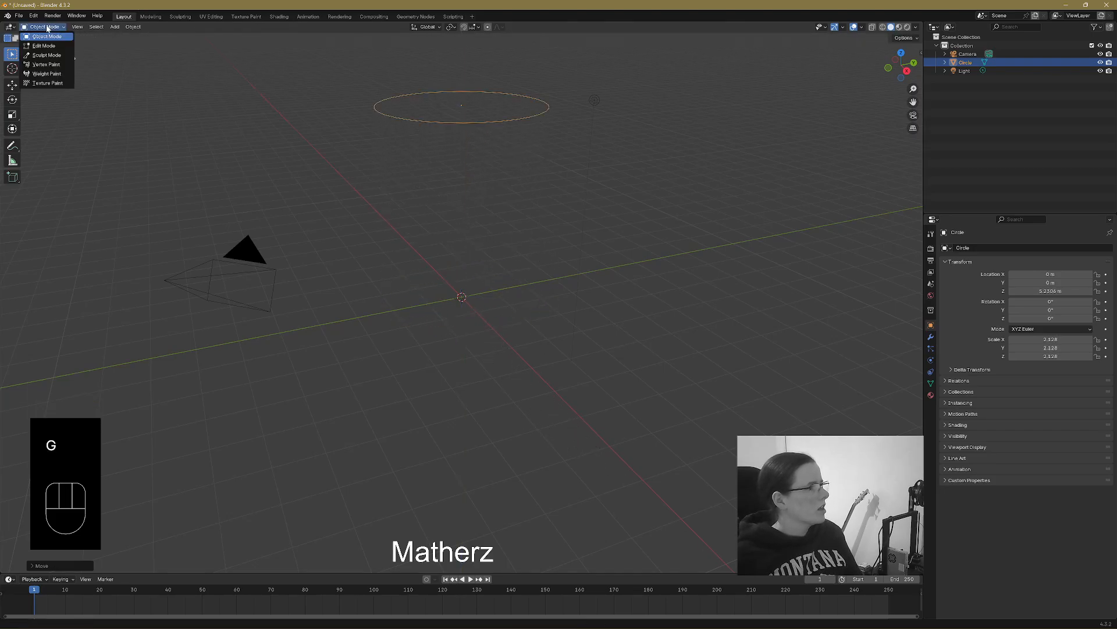
click(53, 40)
click(46, 28)
click(44, 46)
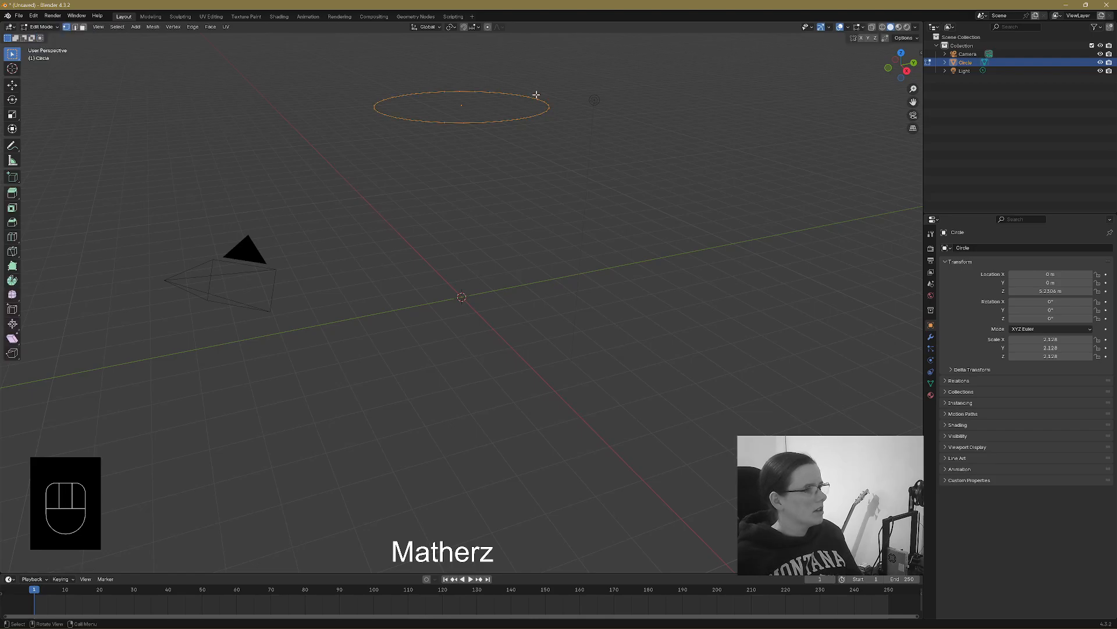
key(f)
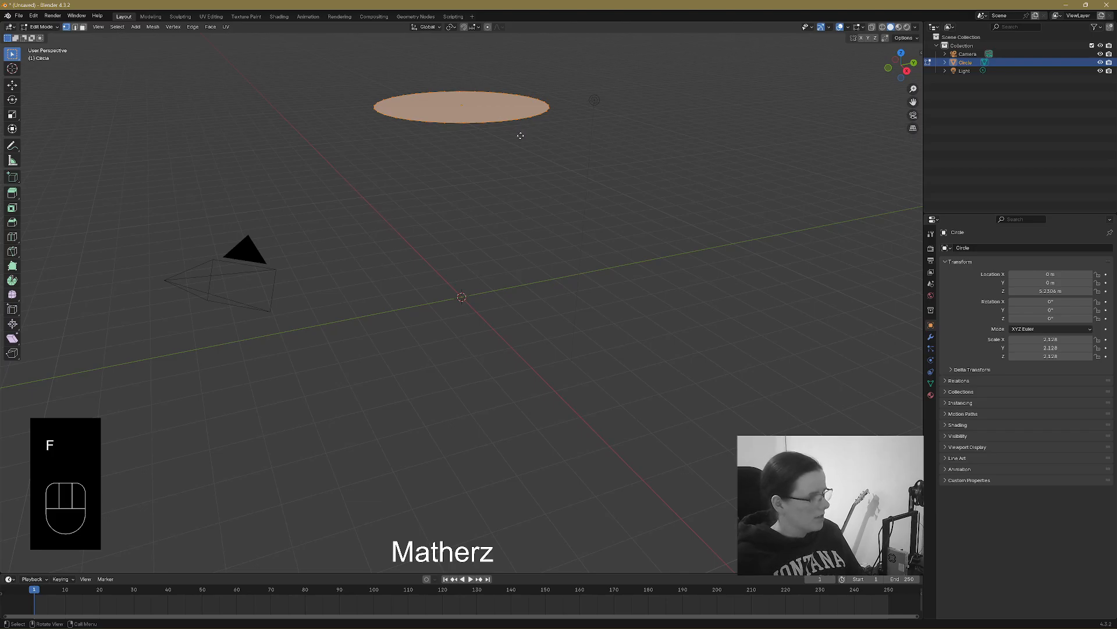
key(e)
click(520, 149)
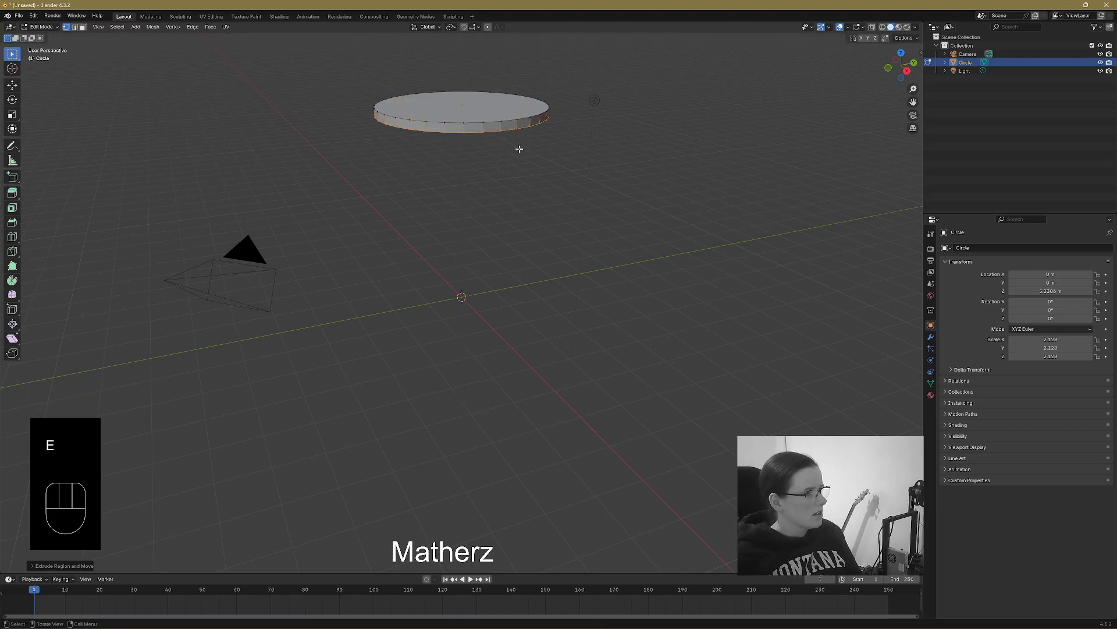
scroll(518, 147, up, 3)
scroll(517, 145, down, 3)
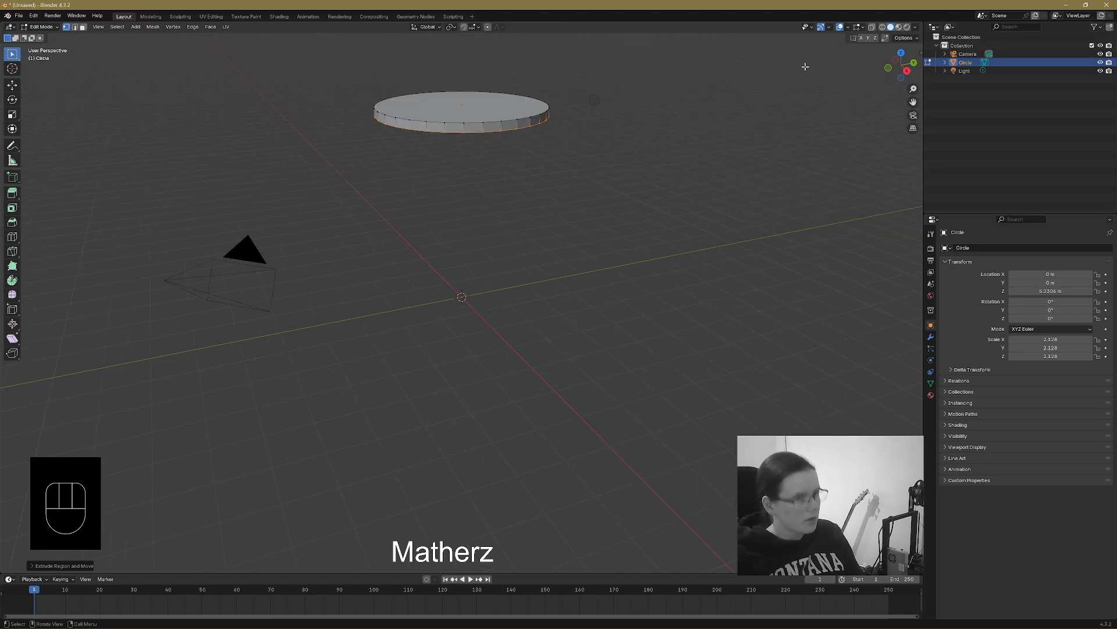
Split the 3D viewport into two side-by-side views, one in front orthographic and one in perspective, both framing the disc.
drag(918, 21, 531, 93)
scroll(297, 183, up, 2)
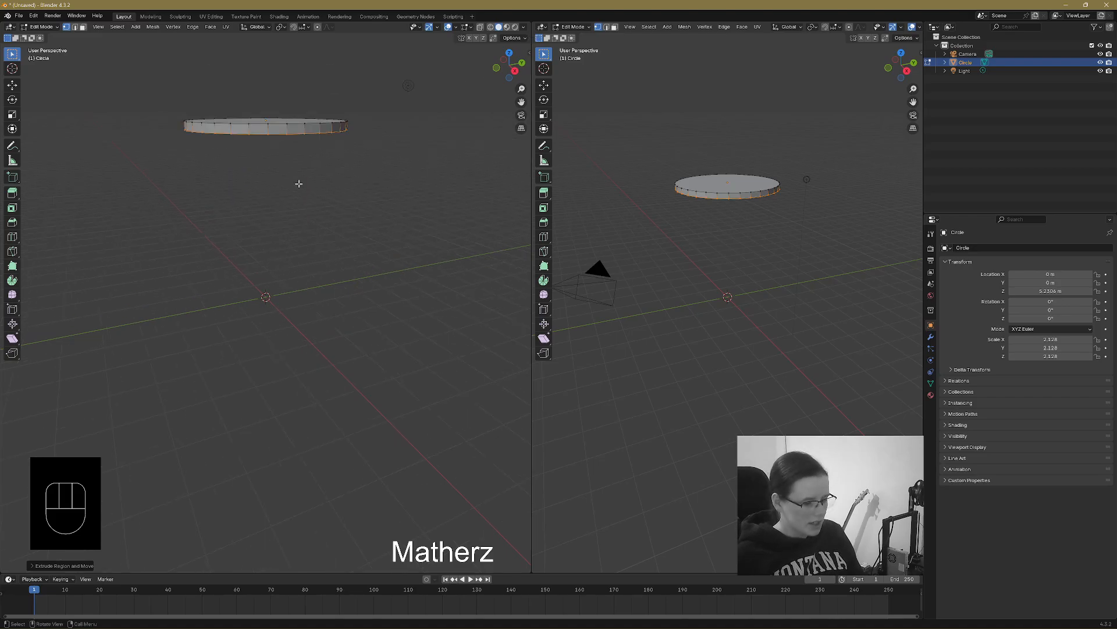
key(KP_1)
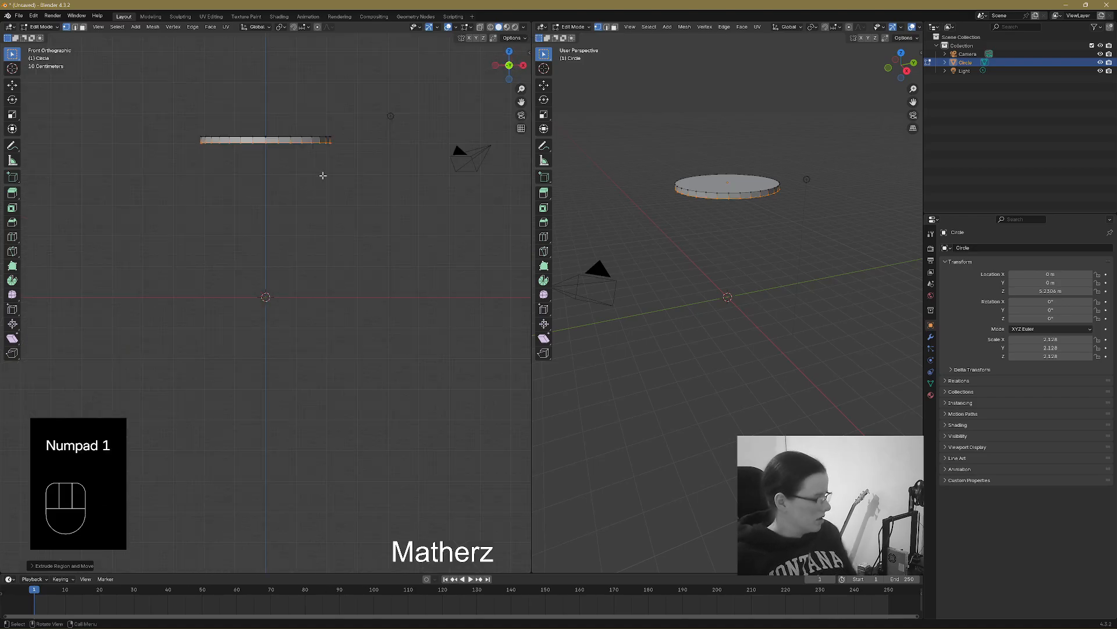
shift+middle_drag(368, 198, 350, 287)
scroll(380, 312, up, 2)
scroll(381, 313, up, 1)
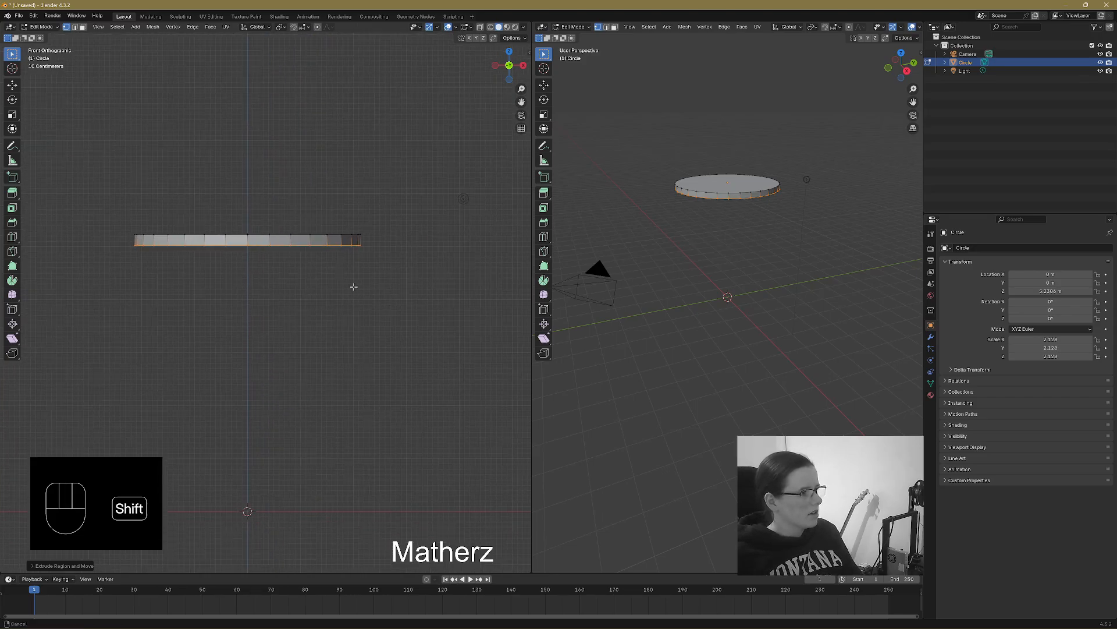
middle_drag(657, 222, 734, 224)
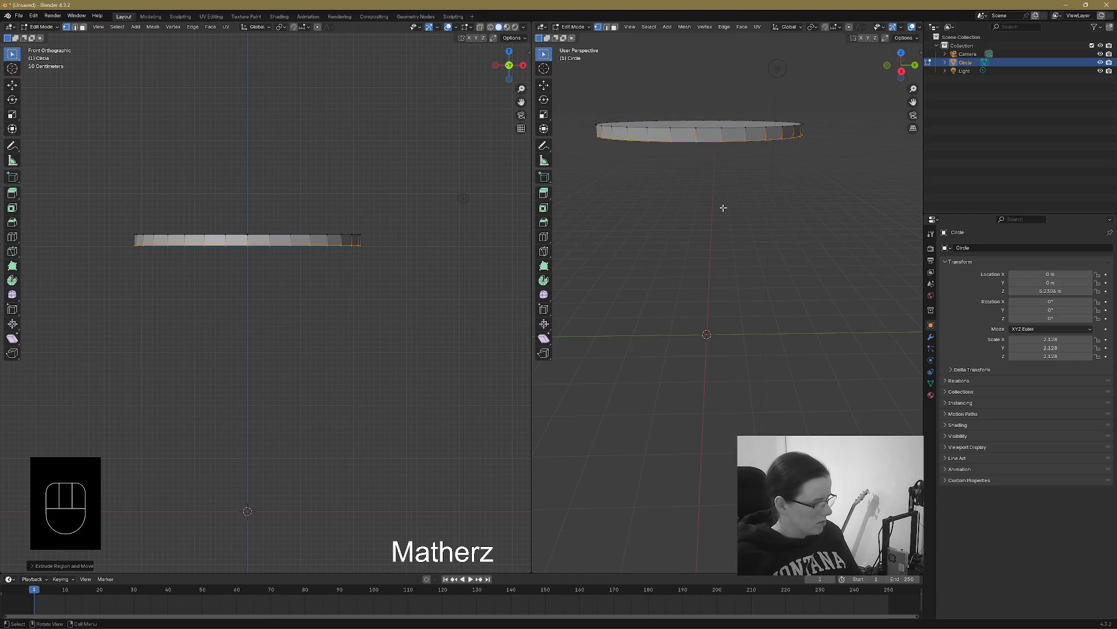
Extrude the disc's underside downward twice, the first time about 0.16 m, scaling each new ring slightly inward to about 0.95.
key(e)
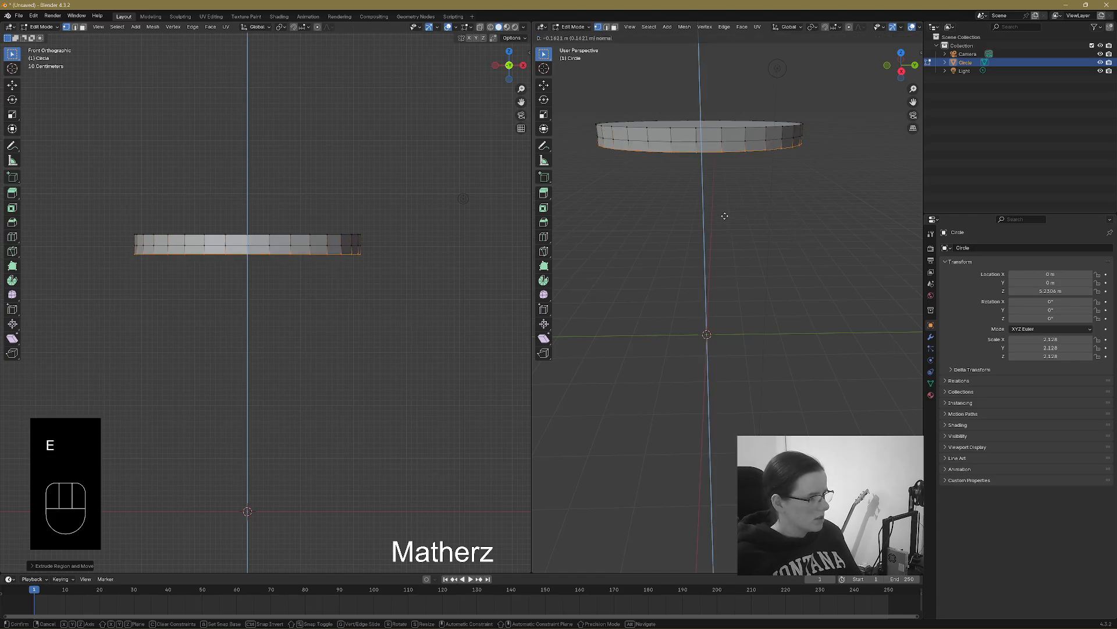
click(724, 215)
key(s)
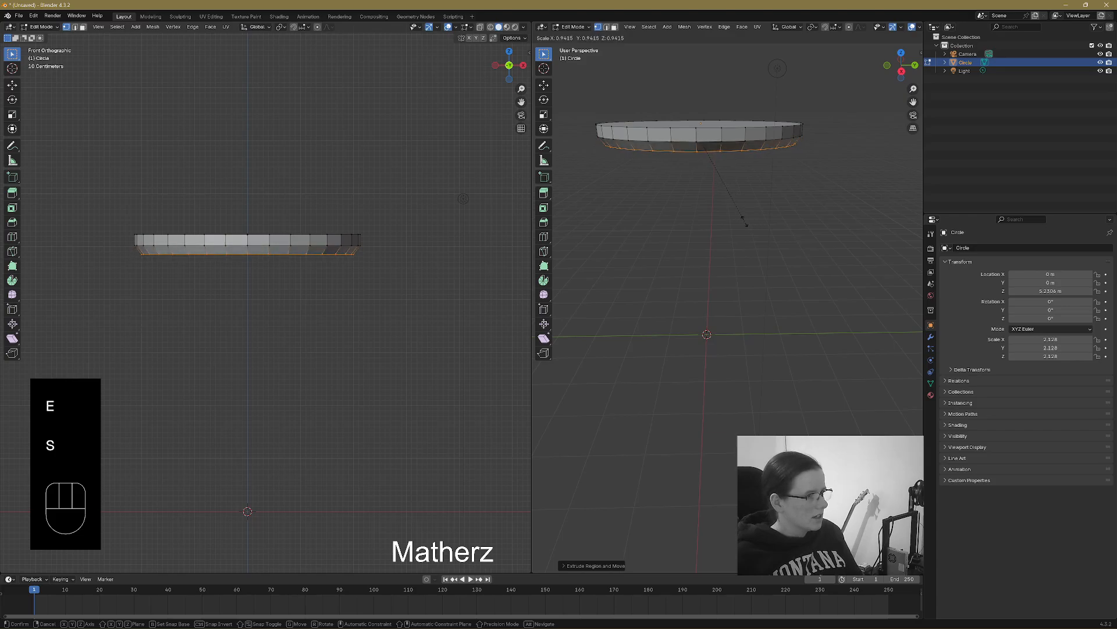
click(747, 225)
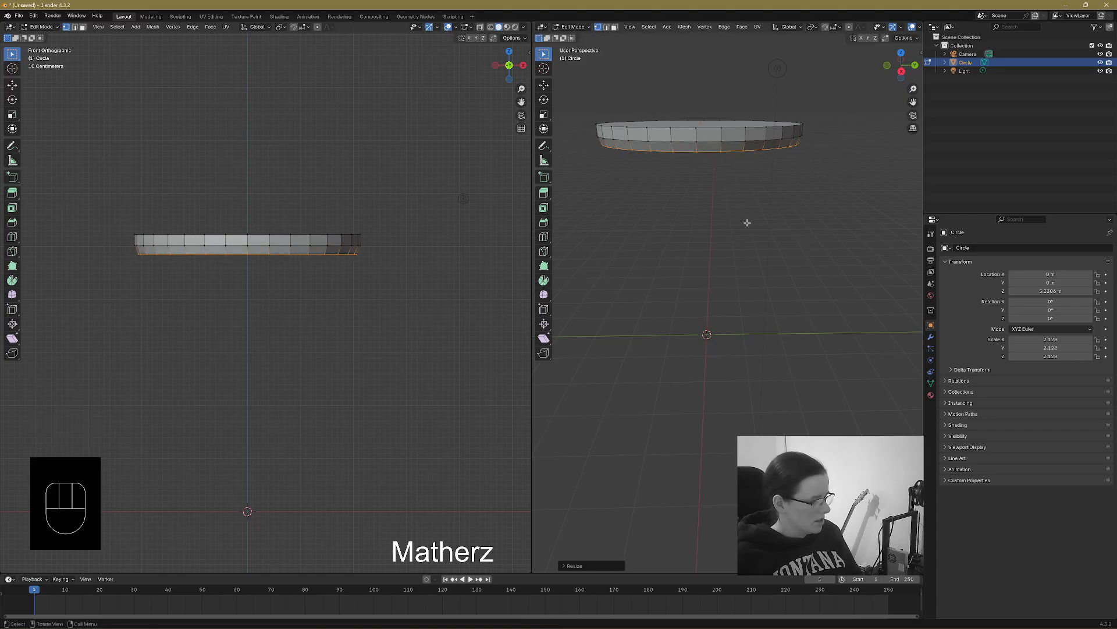
key(e)
click(752, 231)
key(s)
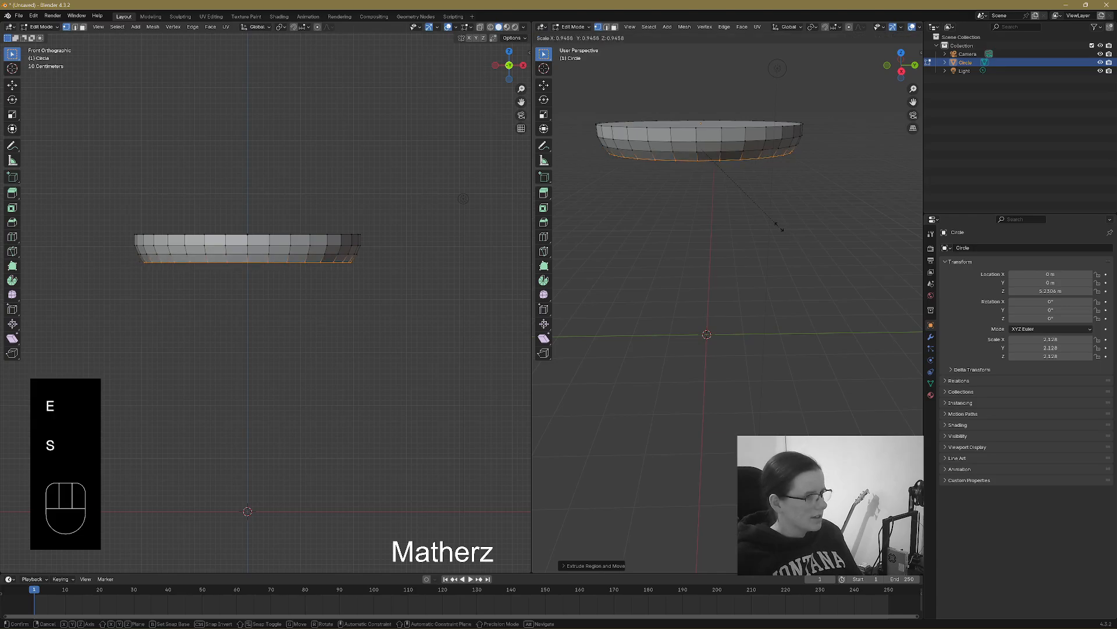
click(779, 225)
Extrude two more rings down from the underside, scaling each inward to about 0.9 to continue the bowl's curve.
key(e)
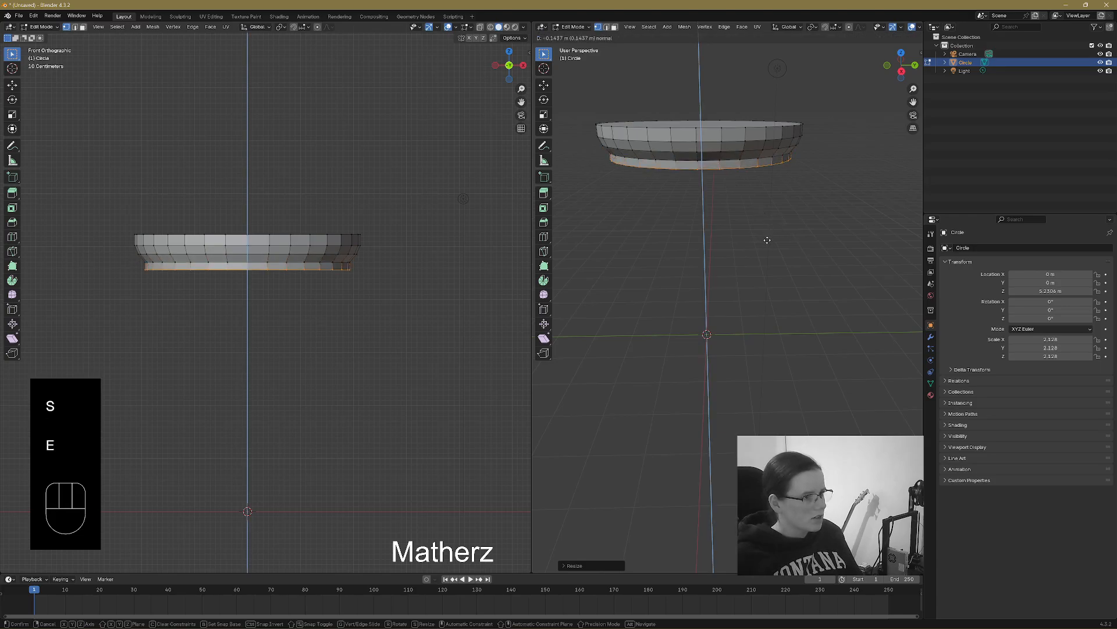
click(779, 234)
key(s)
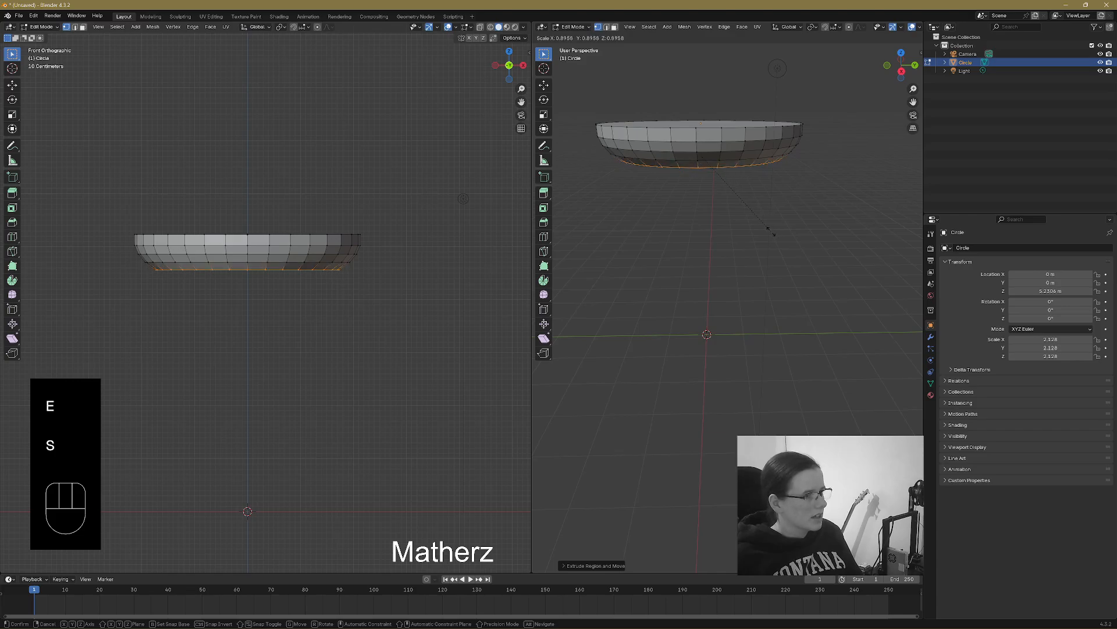
click(771, 232)
key(e)
click(767, 239)
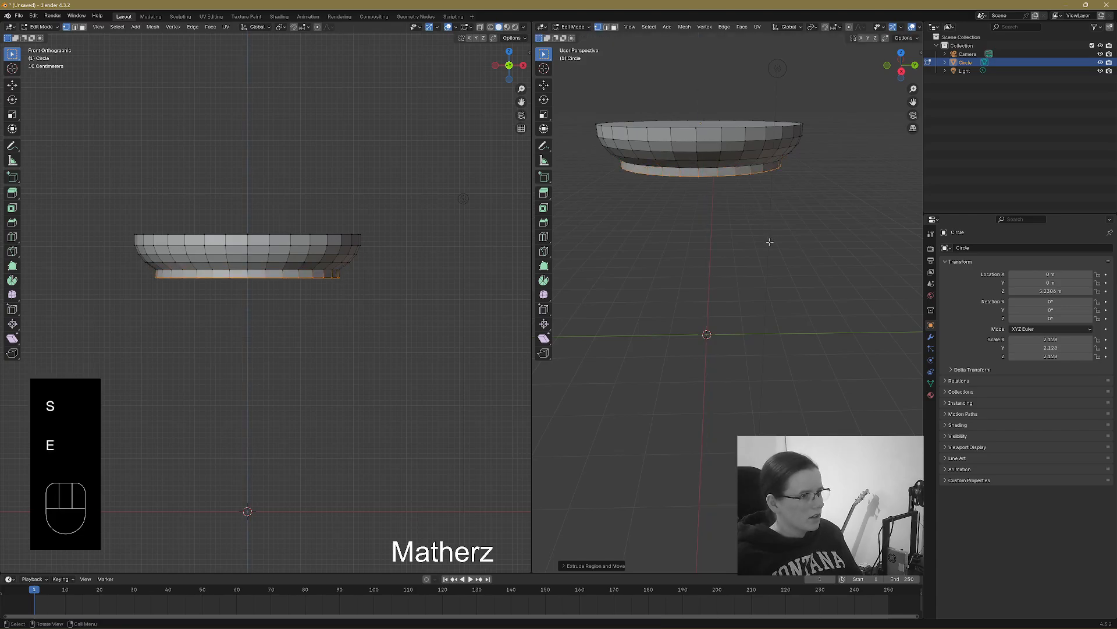
key(s)
click(763, 240)
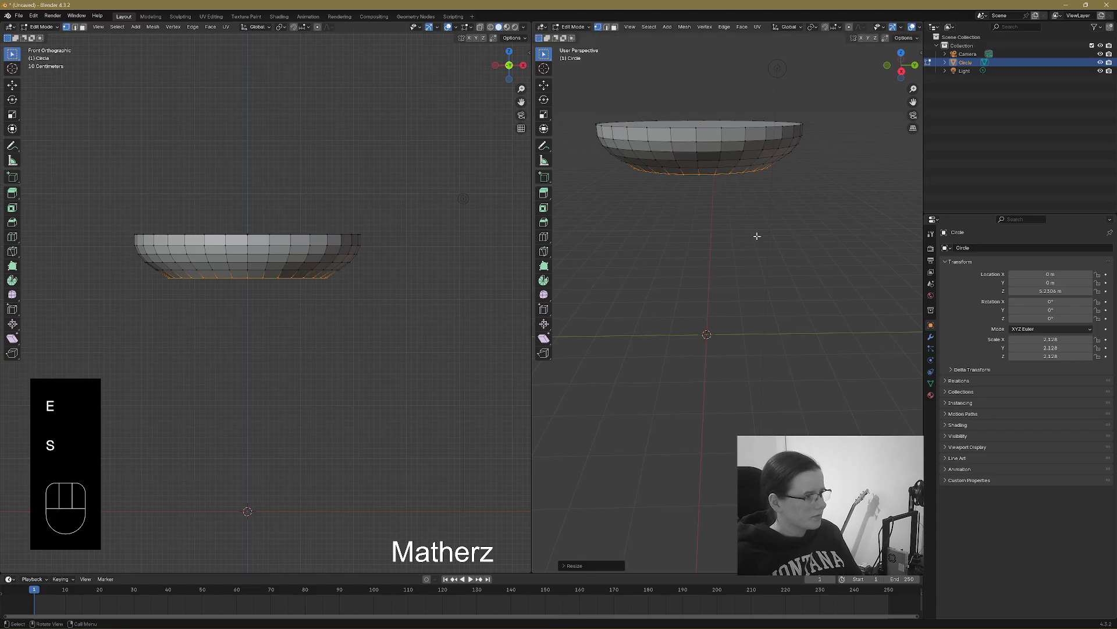
Close the bowl's rounded bottom with two more downward extrusions, scaling the first to about 0.69 and the second strongly inward.
key(e)
click(763, 244)
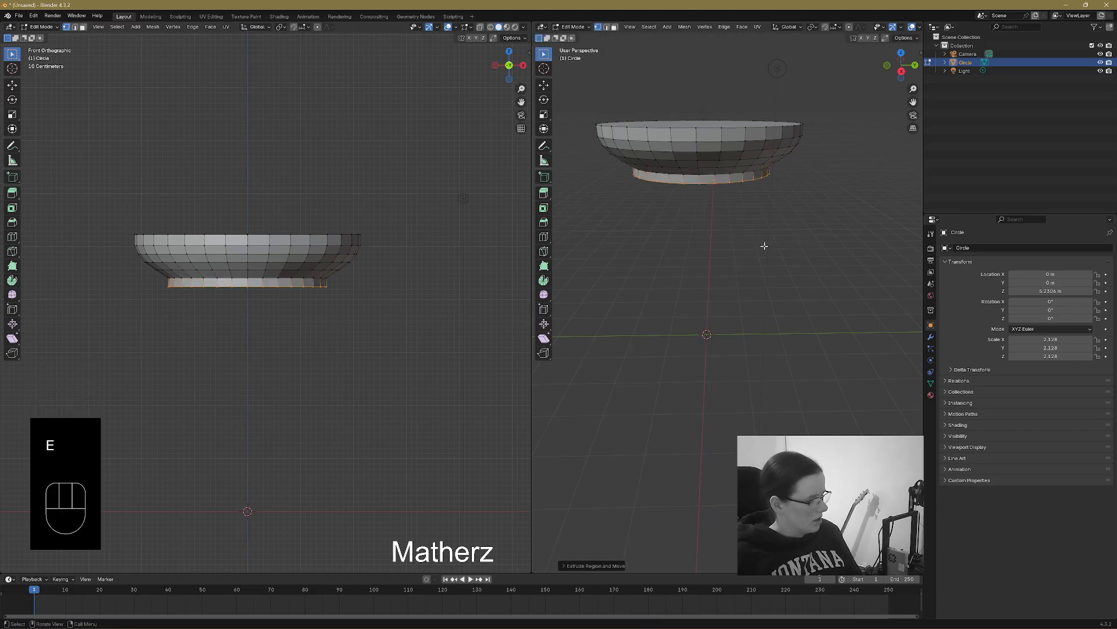
key(s)
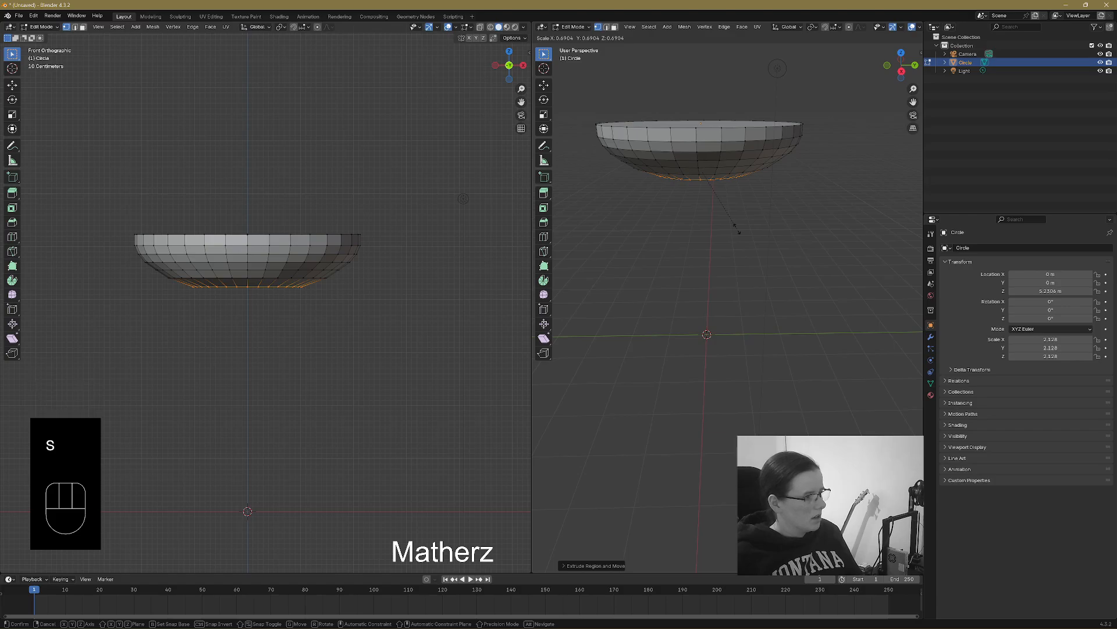
click(736, 233)
key(e)
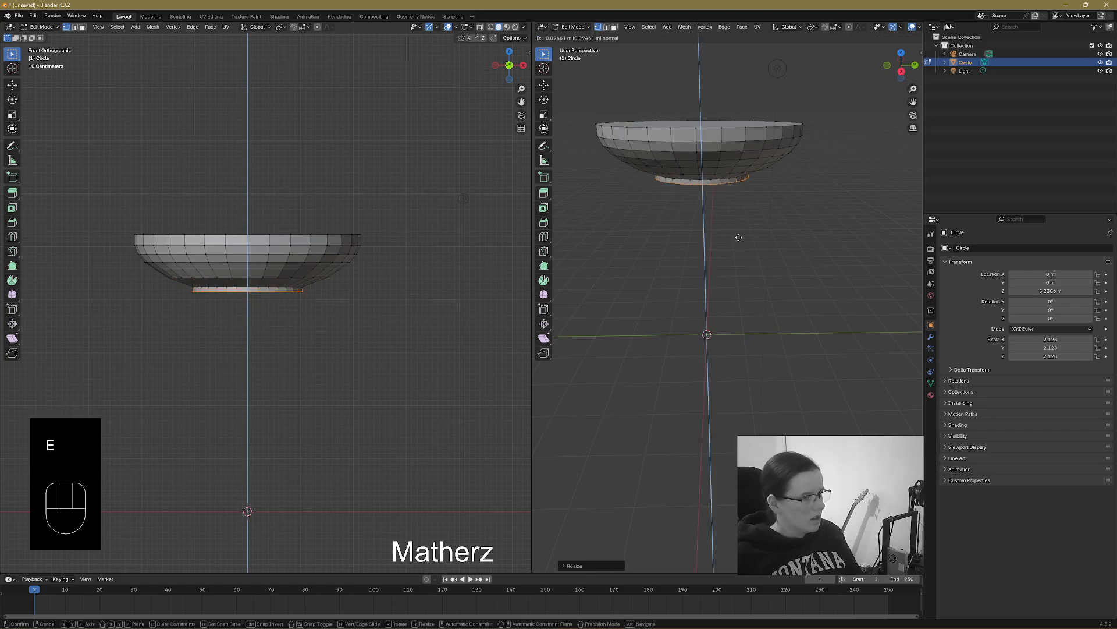
click(738, 240)
key(s)
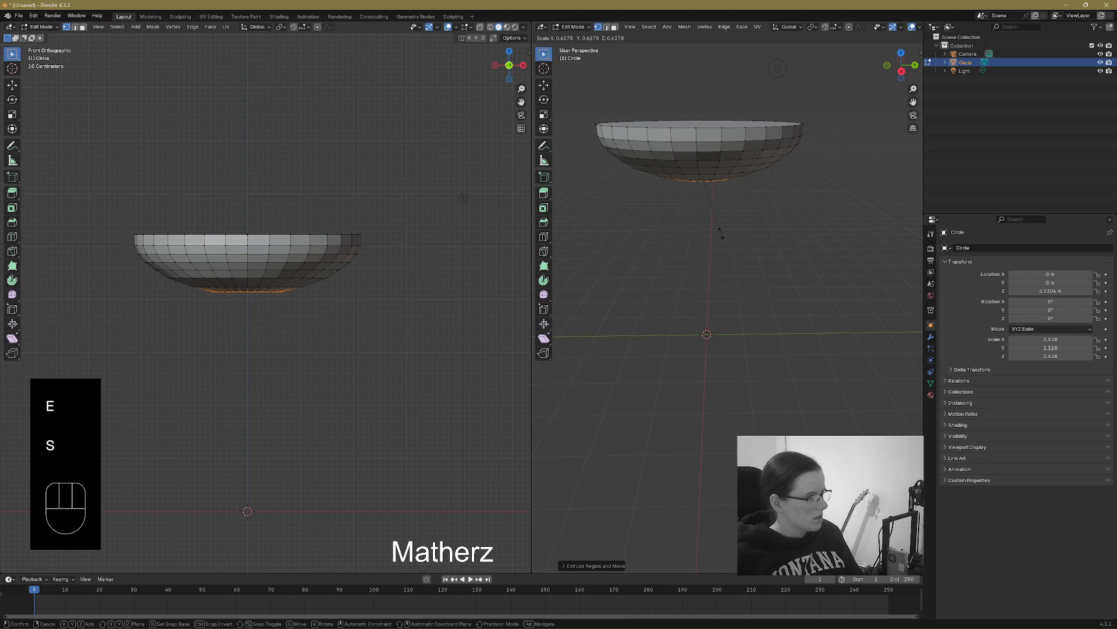
click(692, 214)
Select the bowl's flat top face in face select mode, extrude it slightly upward and scale it to about 0.98.
middle_drag(771, 263, 735, 208)
click(683, 166)
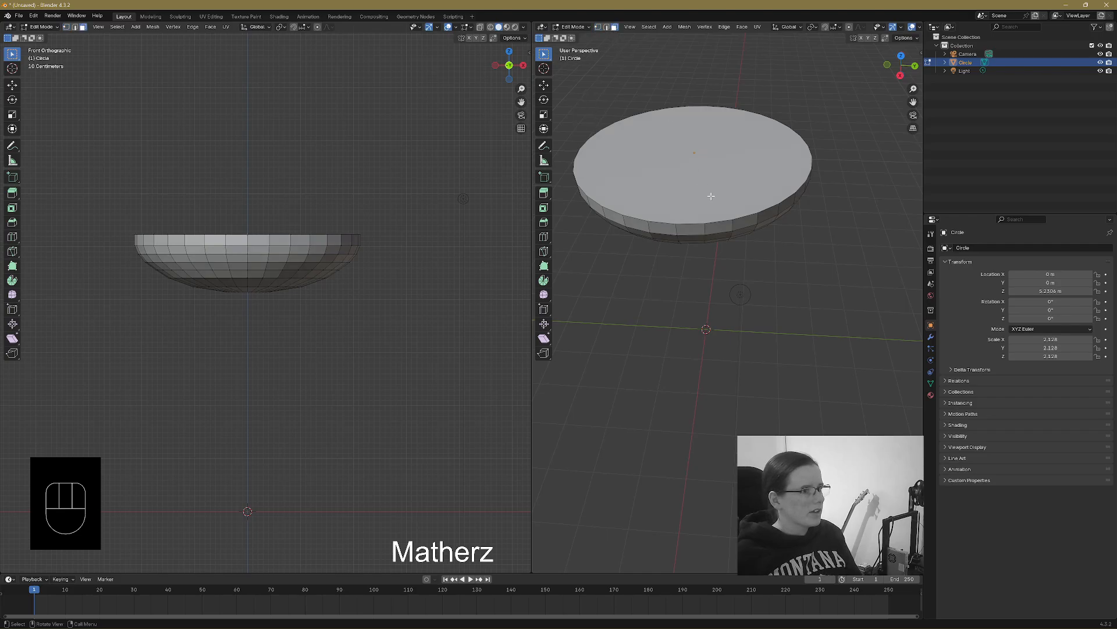
click(710, 196)
middle_drag(710, 197, 761, 338)
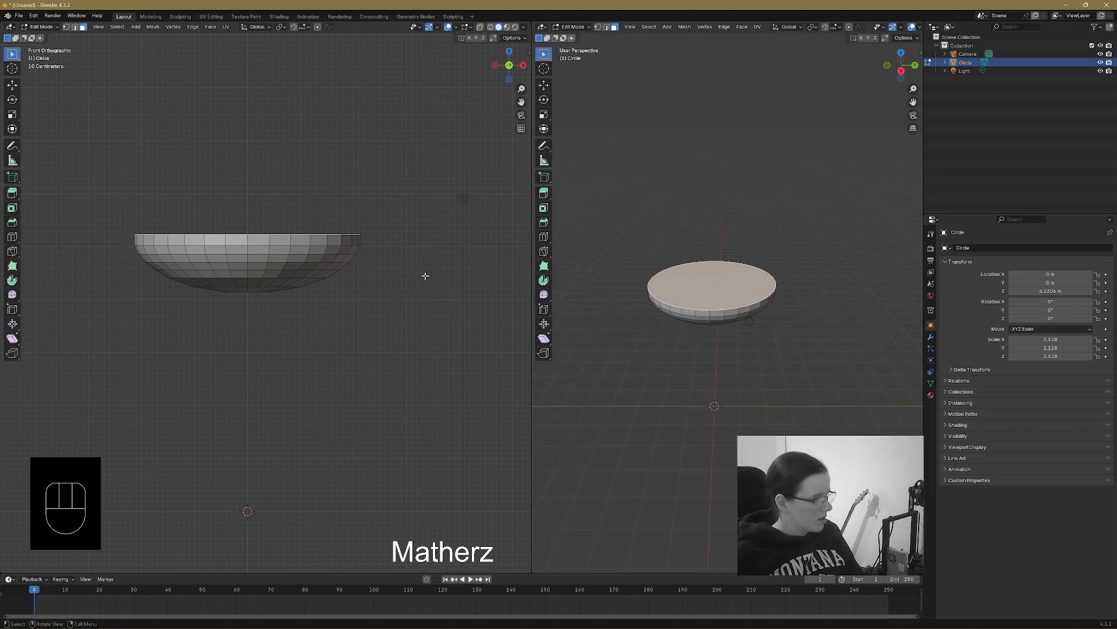
key(e)
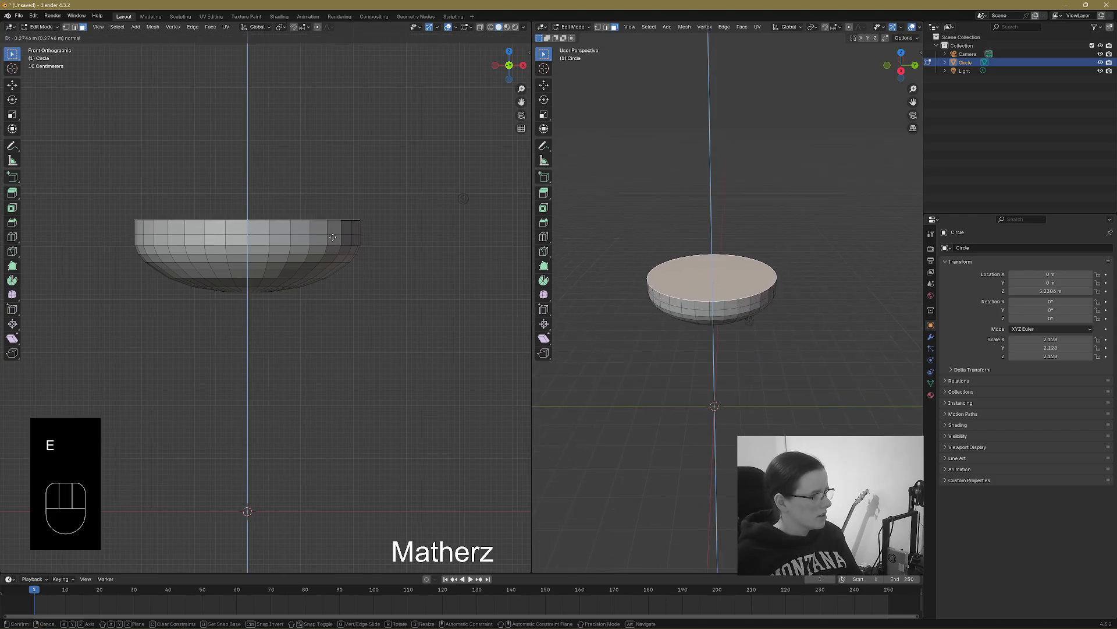
click(349, 240)
key(s)
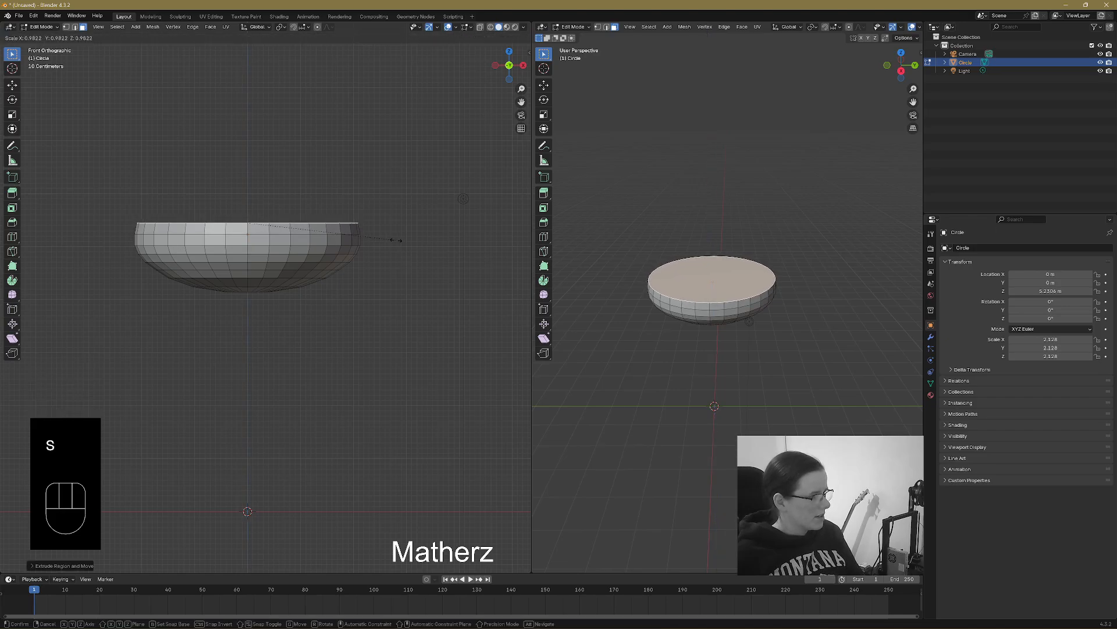
click(396, 239)
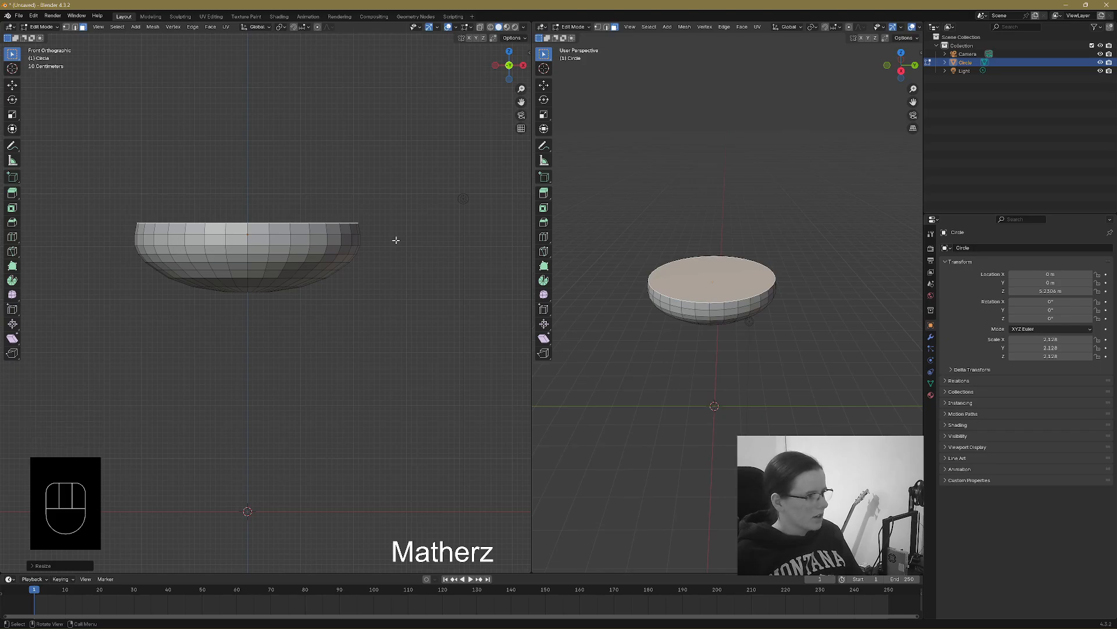
Select the entire mesh and stretch it along the Z axis by a factor of about 1.83.
mouse_move(795, 356)
middle_down()
mouse_move(805, 347)
mouse_move(789, 337)
middle_up()
key(a)
key(s)
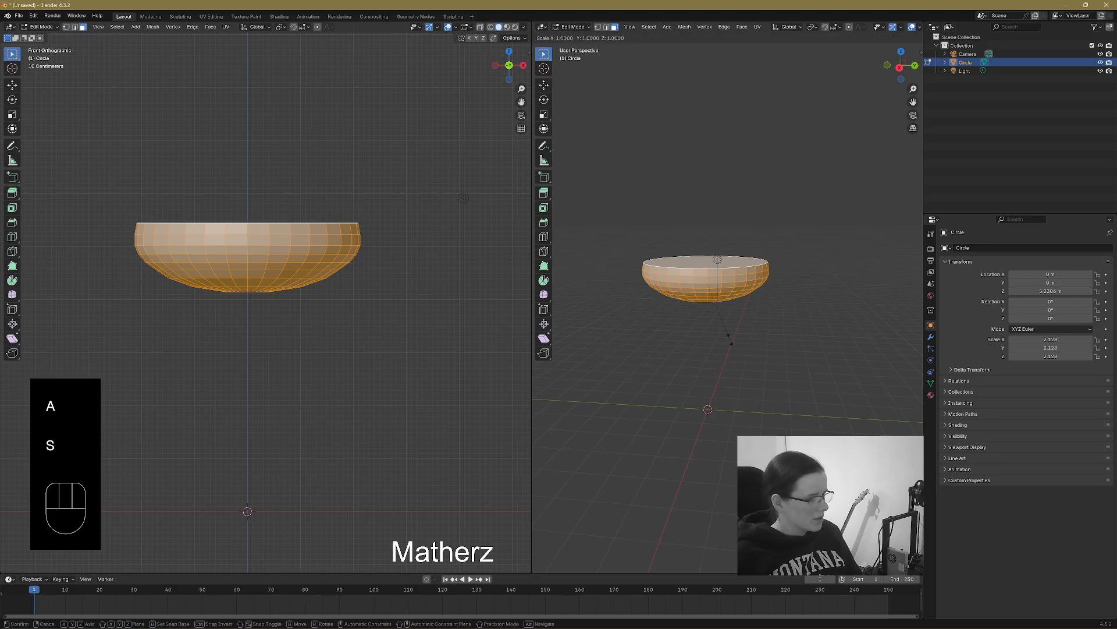
key(z)
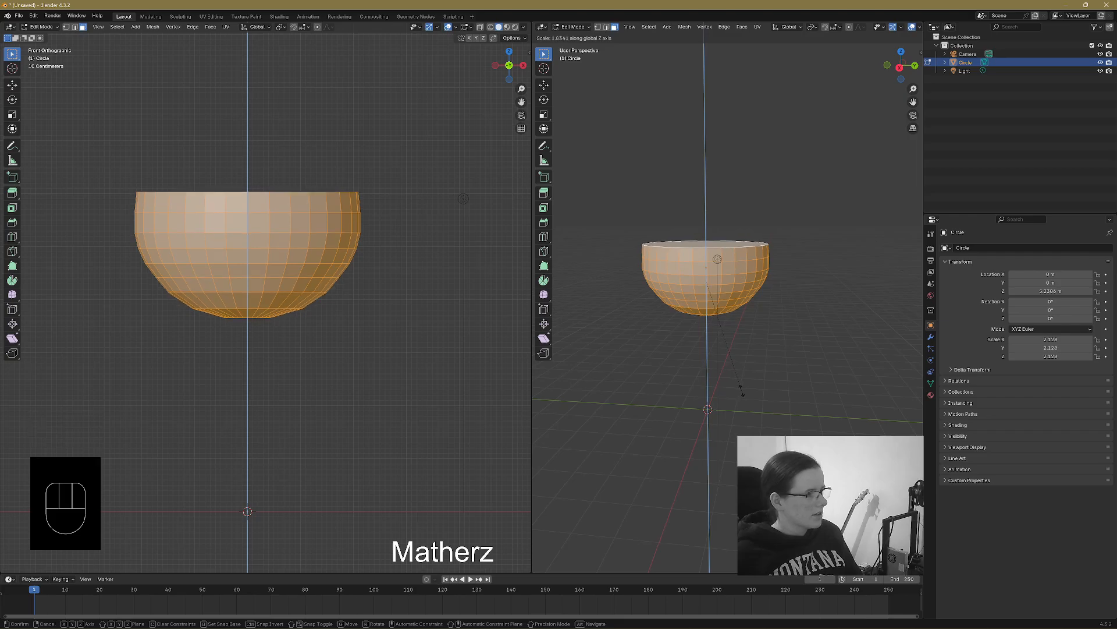
click(740, 389)
Select only the top face, extrude it slightly upward and scale it inward to about 0.96.
click(703, 245)
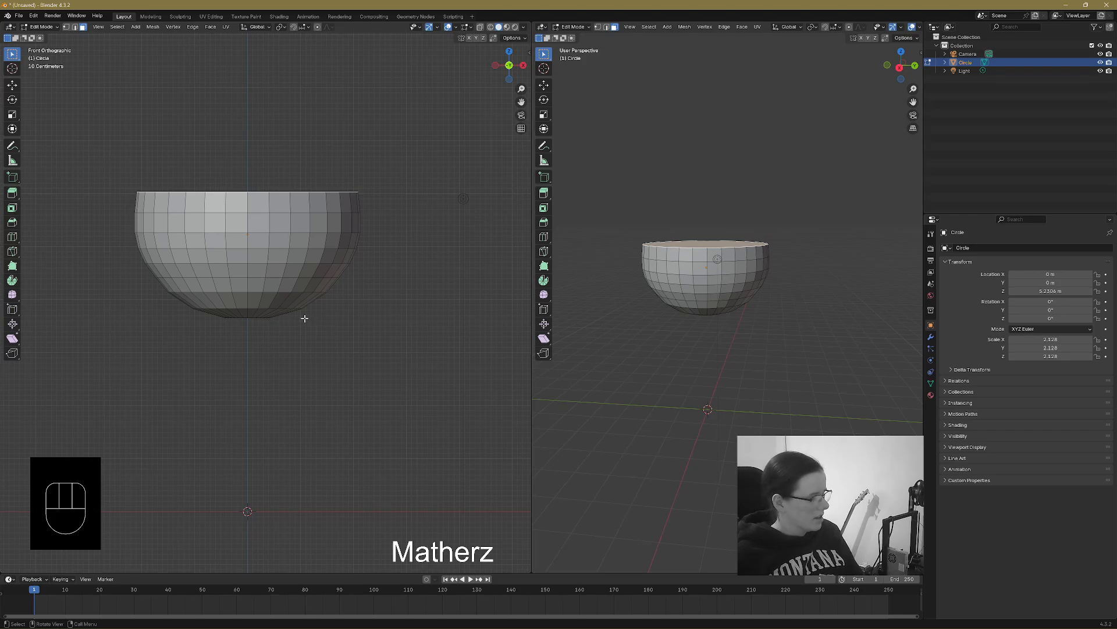
key(e)
click(381, 275)
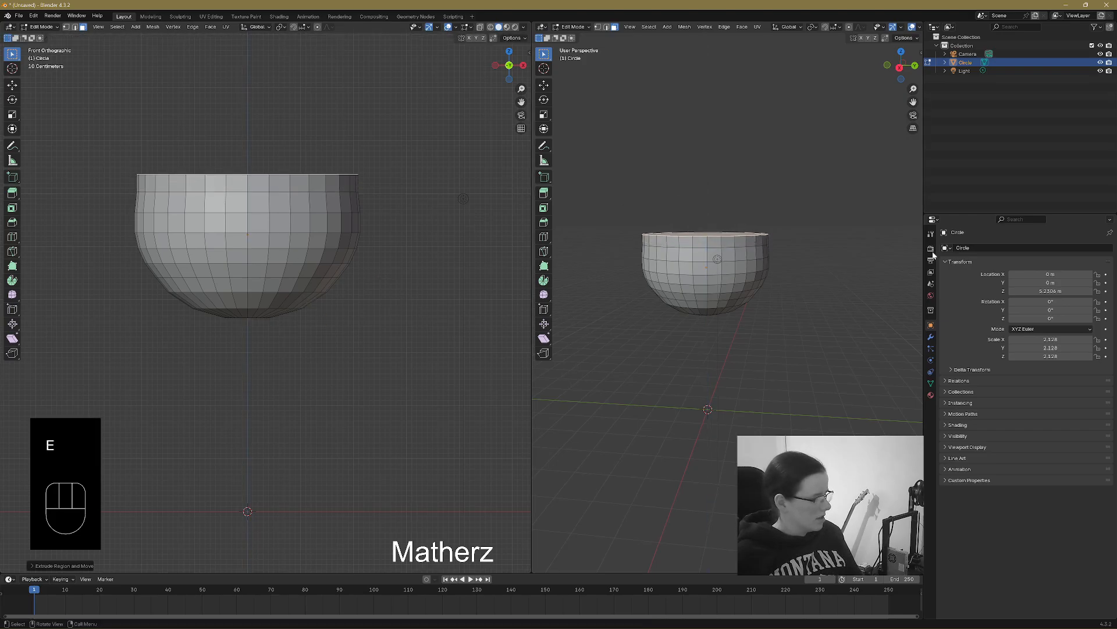
key(s)
key(s)
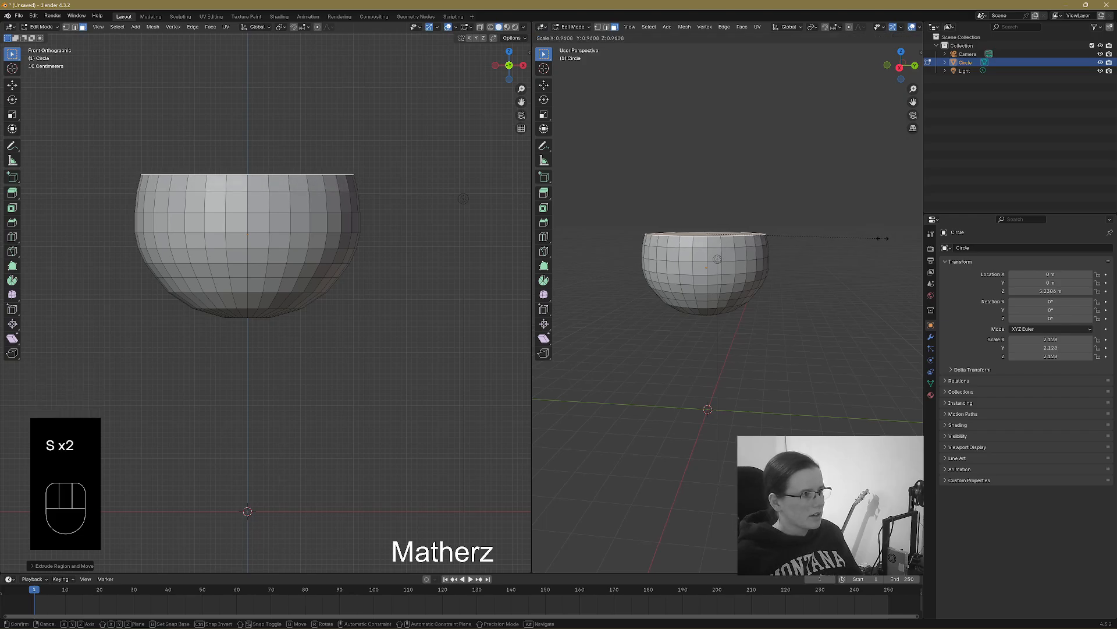
click(882, 238)
Extrude the top face upward by about 0.51 m and scale it inward to about 0.88.
key(e)
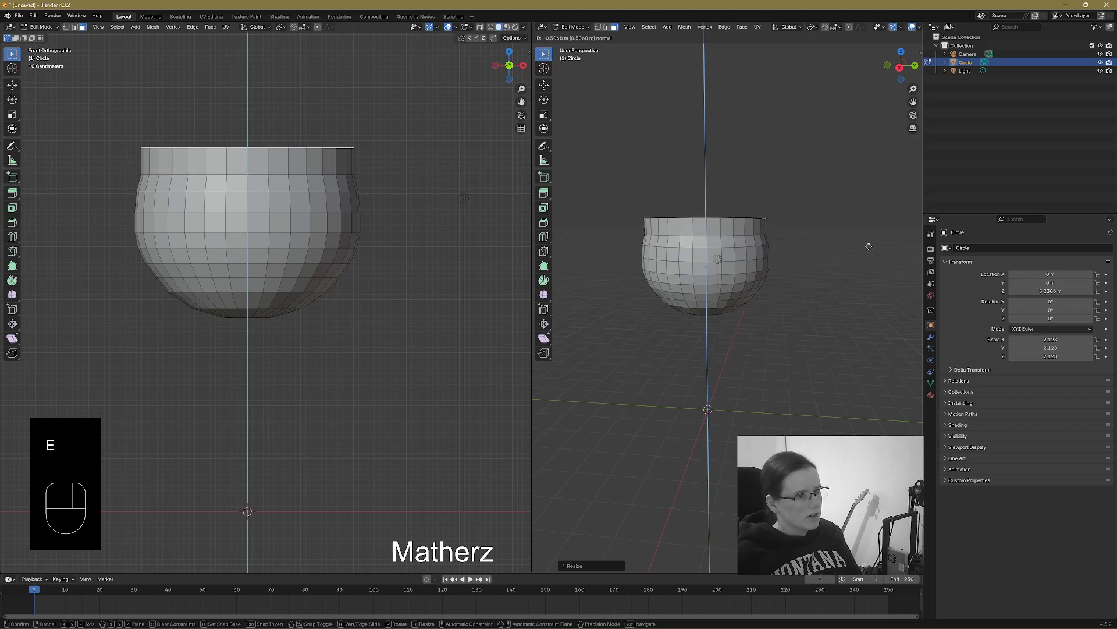
click(870, 247)
key(s)
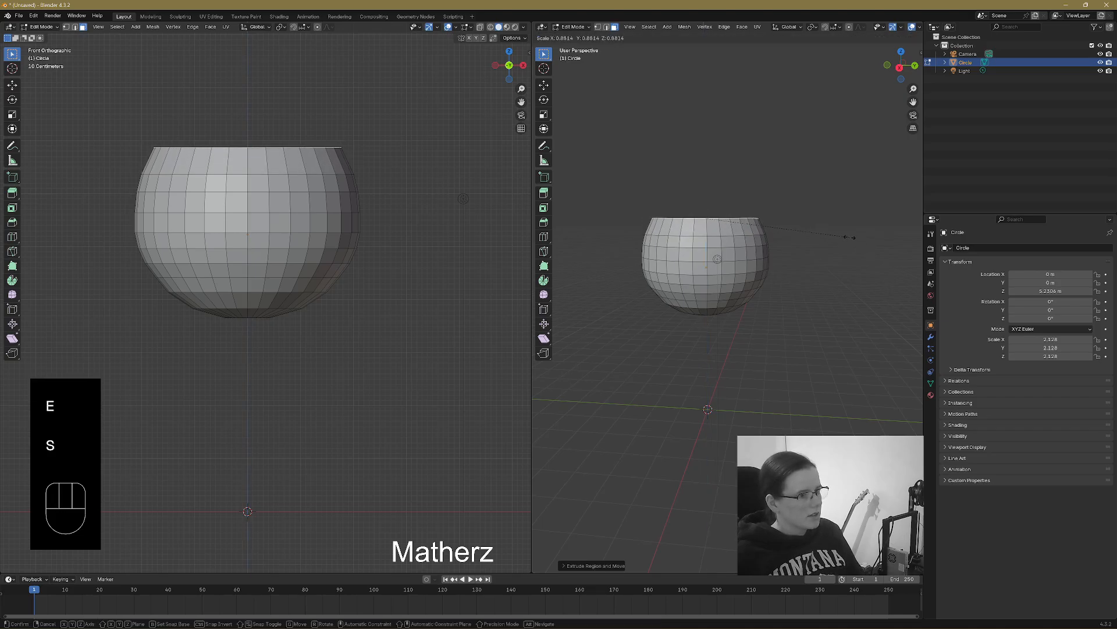
click(853, 239)
Extrude the top face upward once more and scale it inward to about 0.76.
key(e)
click(847, 215)
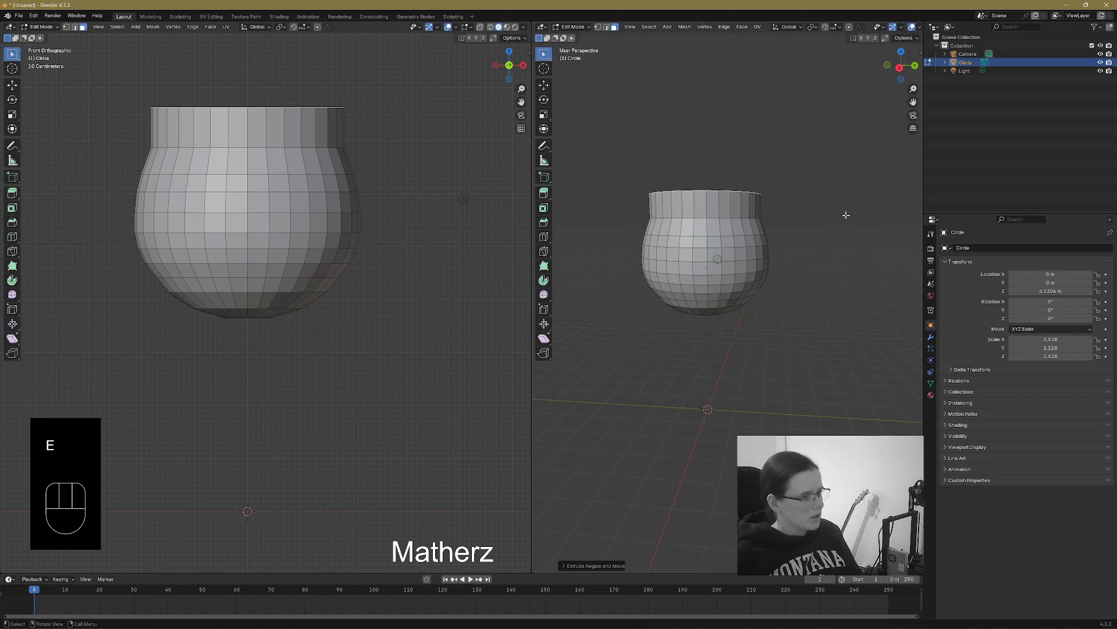
key(s)
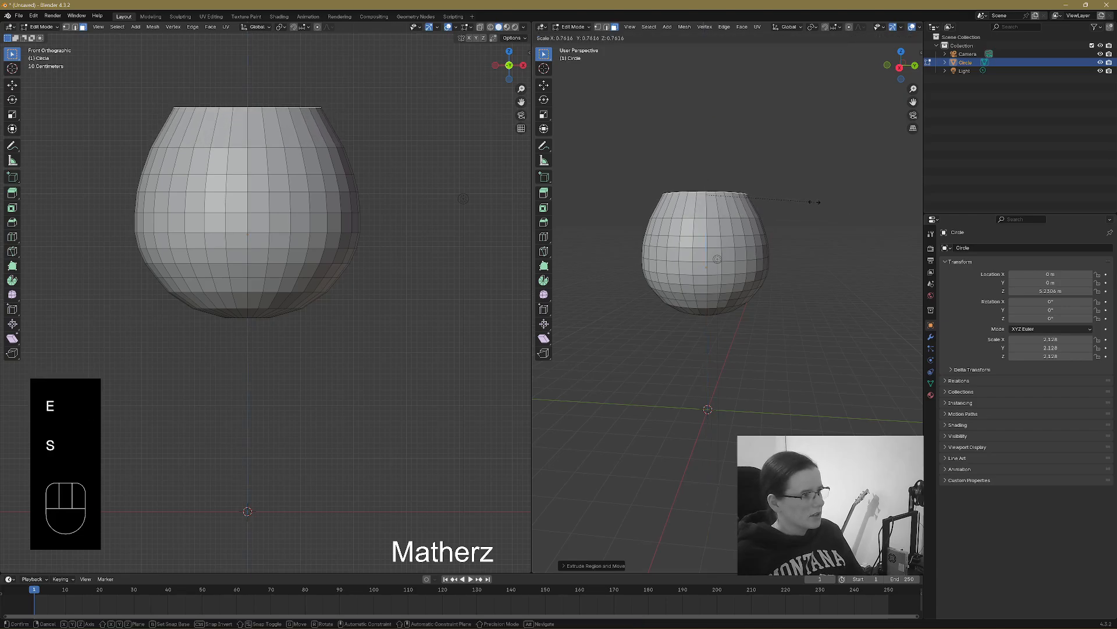
click(812, 200)
key(e)
click(814, 172)
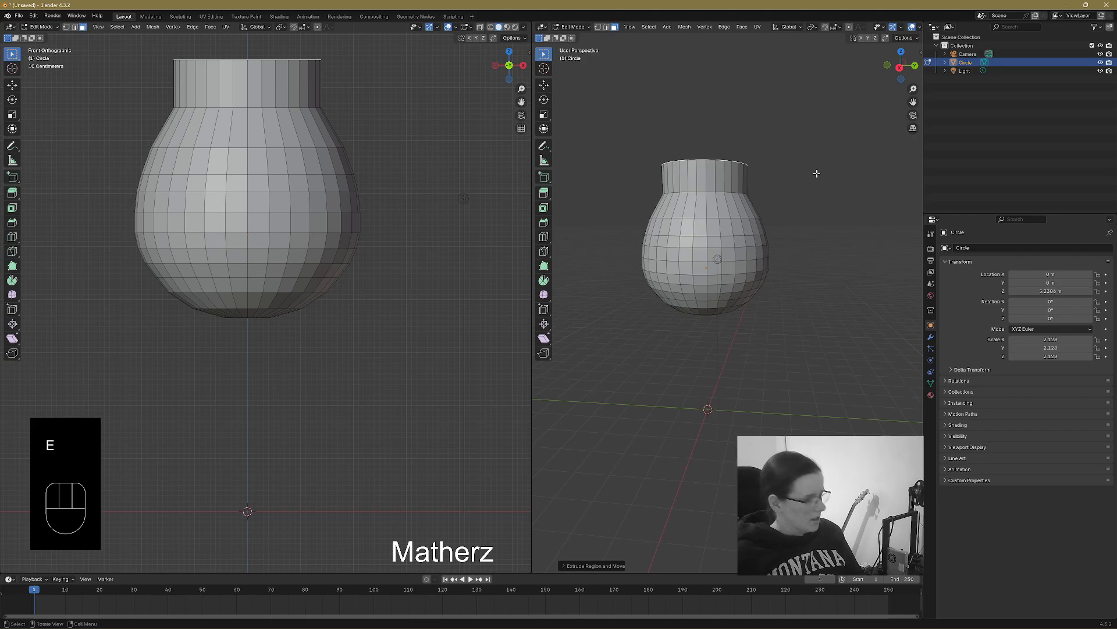
key(s)
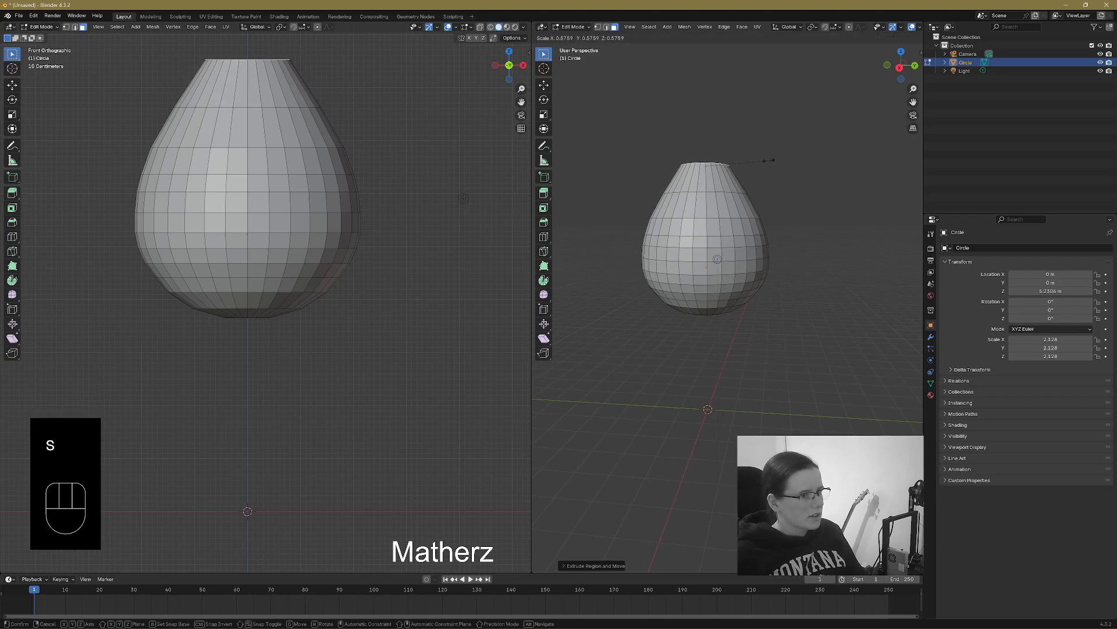
click(768, 160)
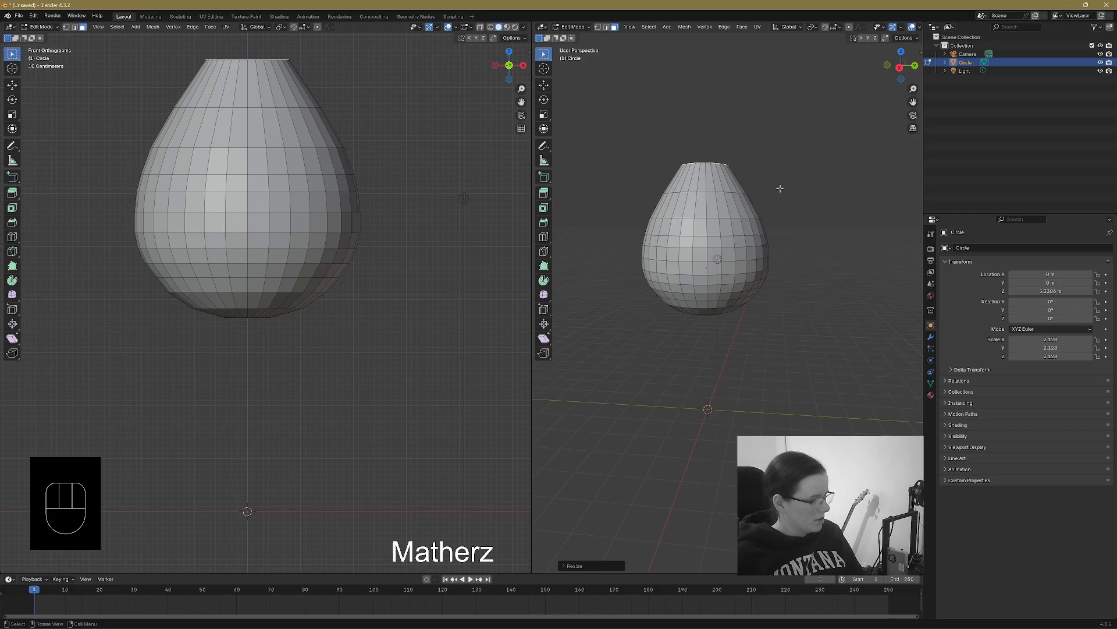
key(e)
click(774, 174)
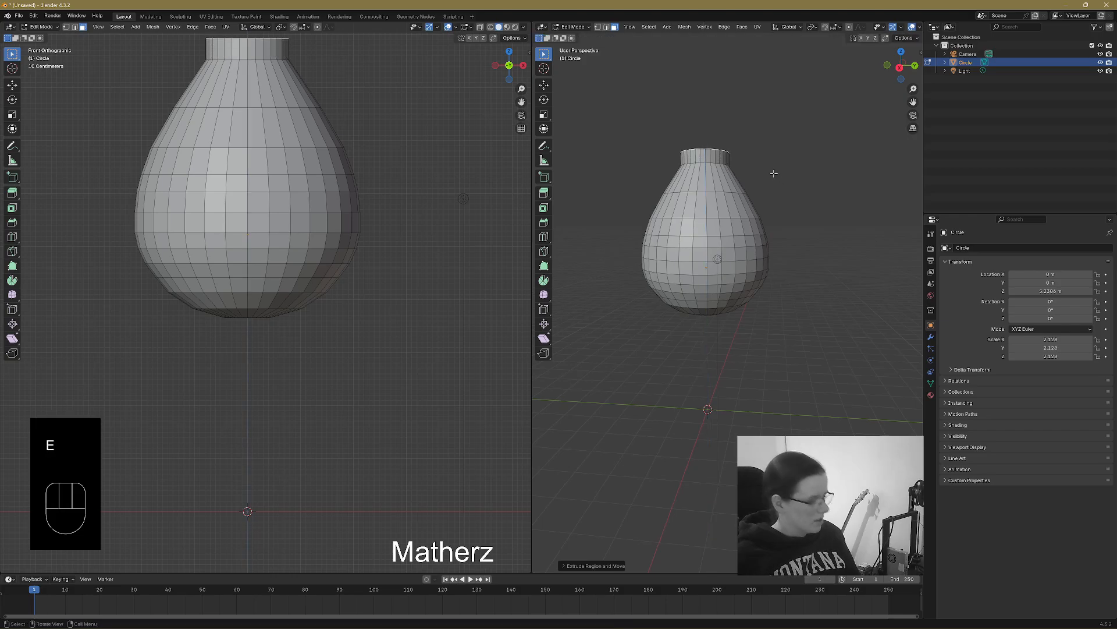
key(ctrl+z)
key(ctrl+z)
key(ctrl+z)
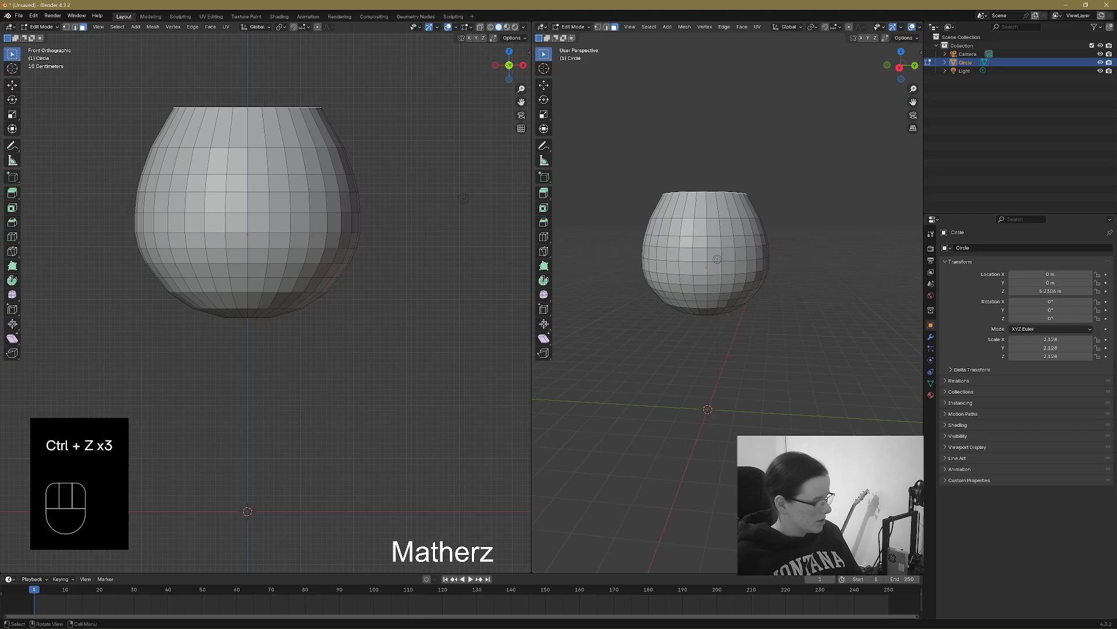
Enlarge the top face slightly, then extrude it upward and scale the new face inward to continue the taper.
key(s)
click(782, 196)
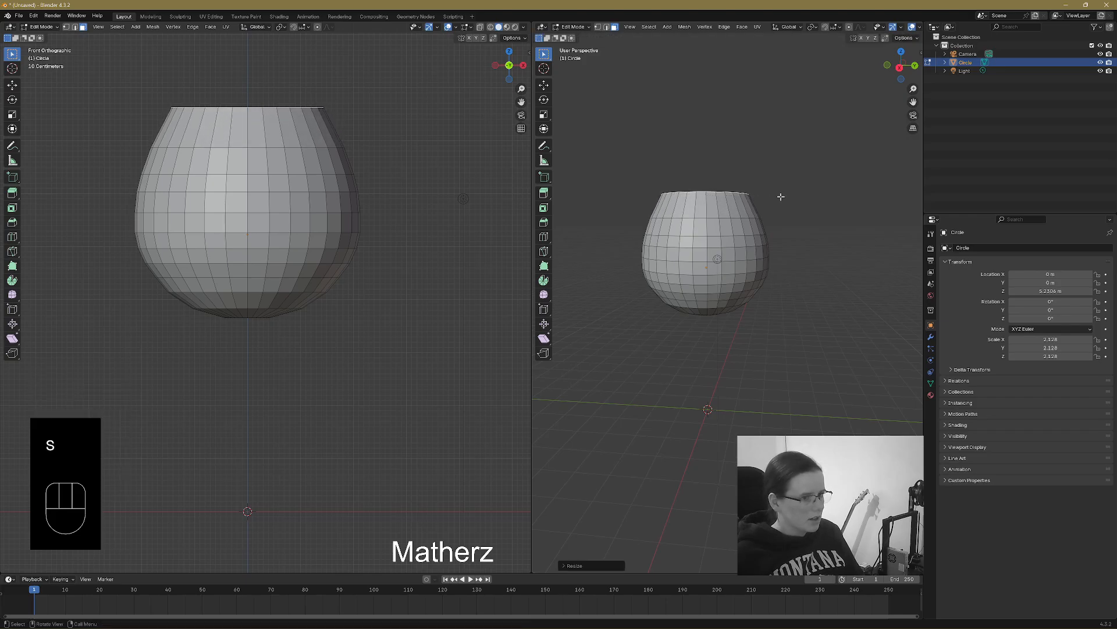
key(e)
click(779, 177)
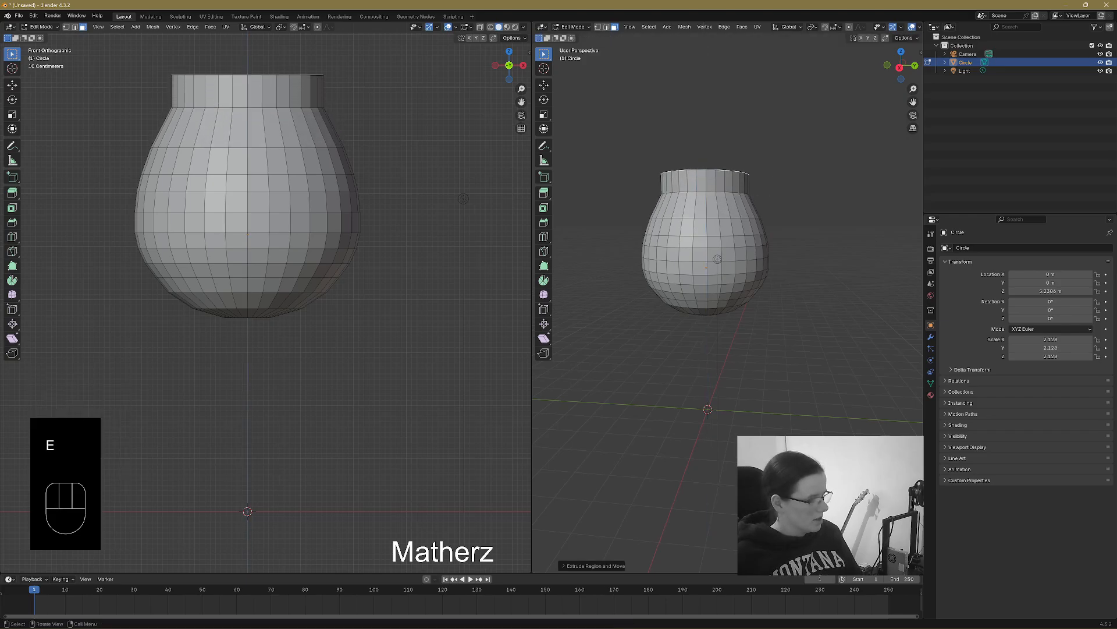
key(s)
click(760, 173)
Extrude the tapered top face upward again and scale it inward to about 0.63.
key(e)
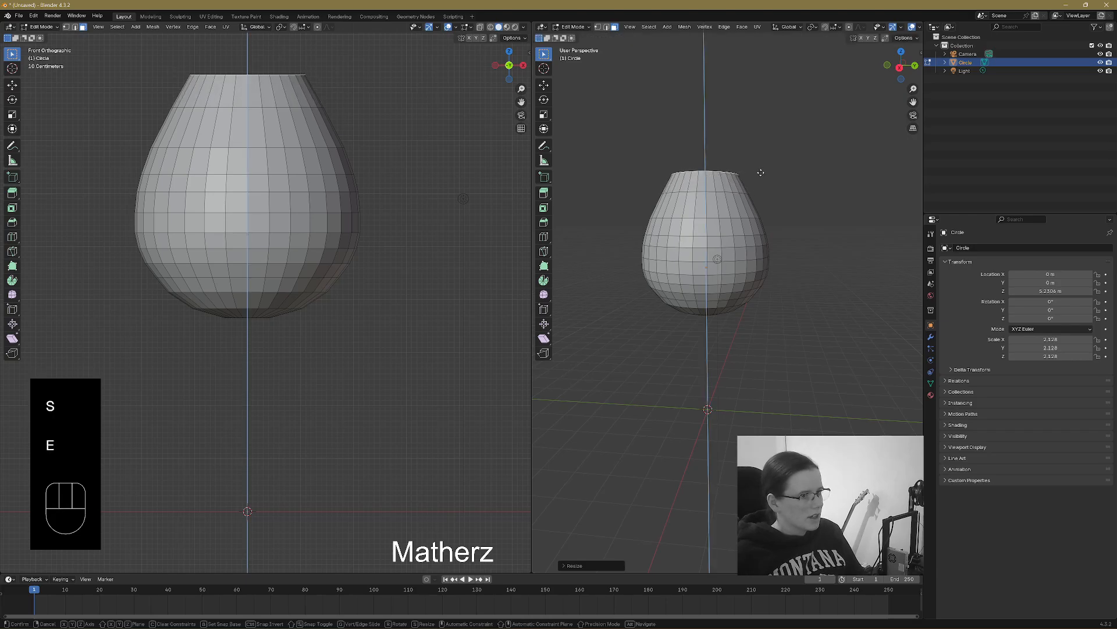
click(758, 151)
key(s)
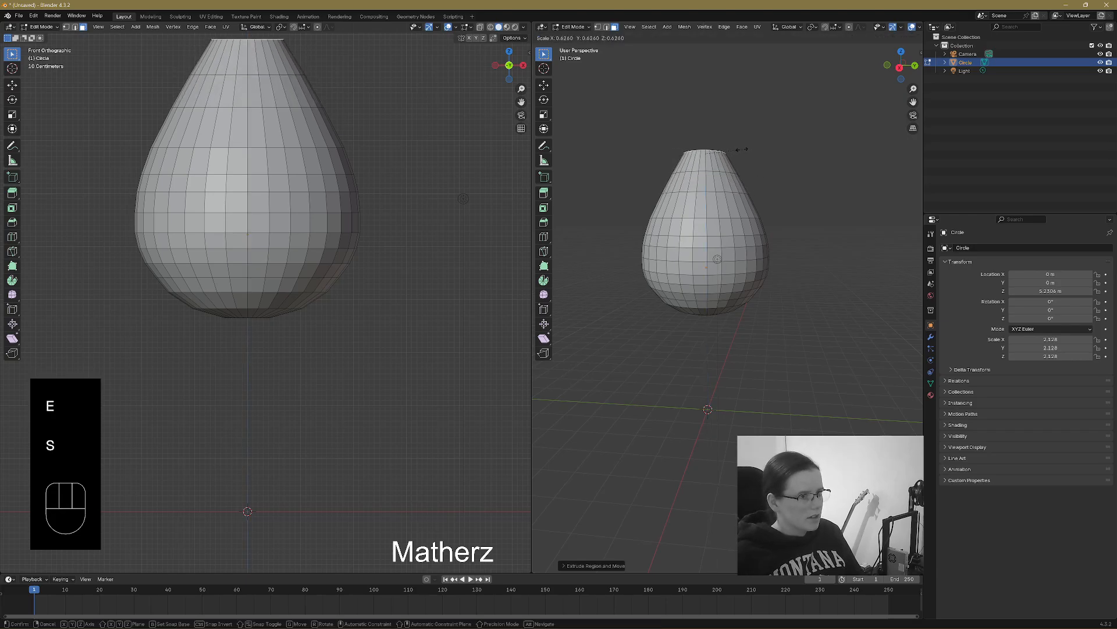
click(741, 150)
Close the tip with another upward extrusion scaled to about 0.41, lowering its face about 0.3 m along the Z axis.
key(e)
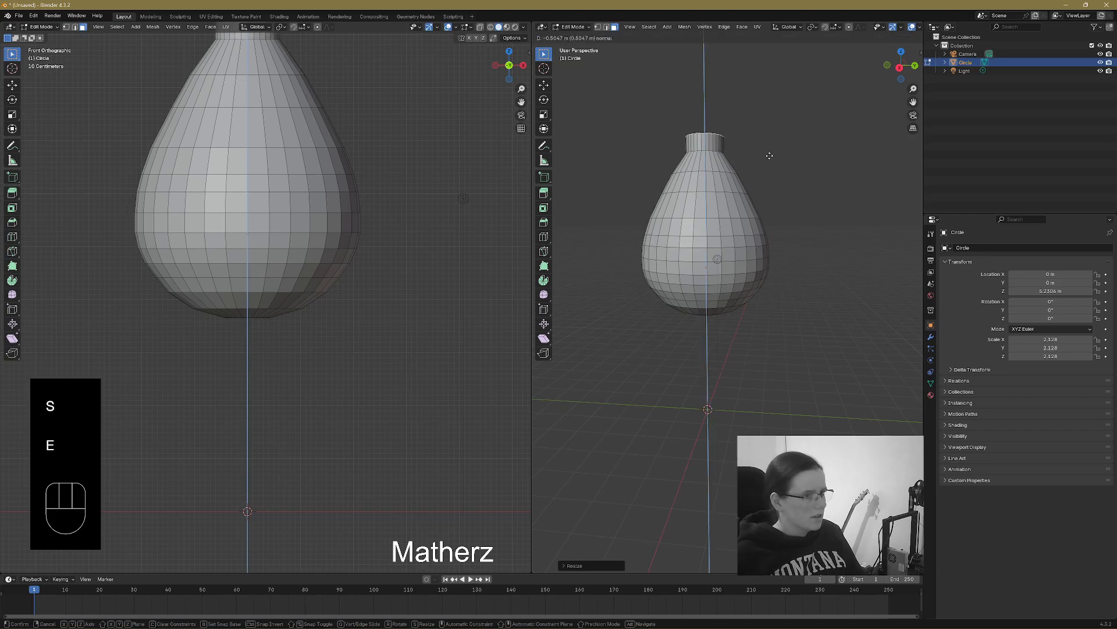
click(768, 155)
key(s)
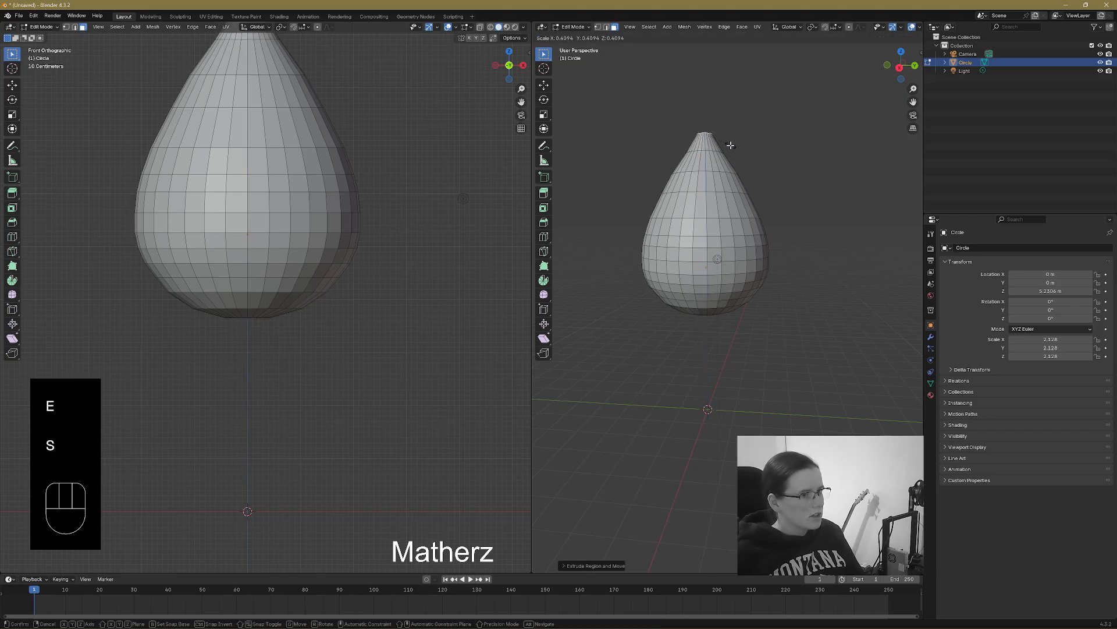
click(719, 165)
key(g)
key(z)
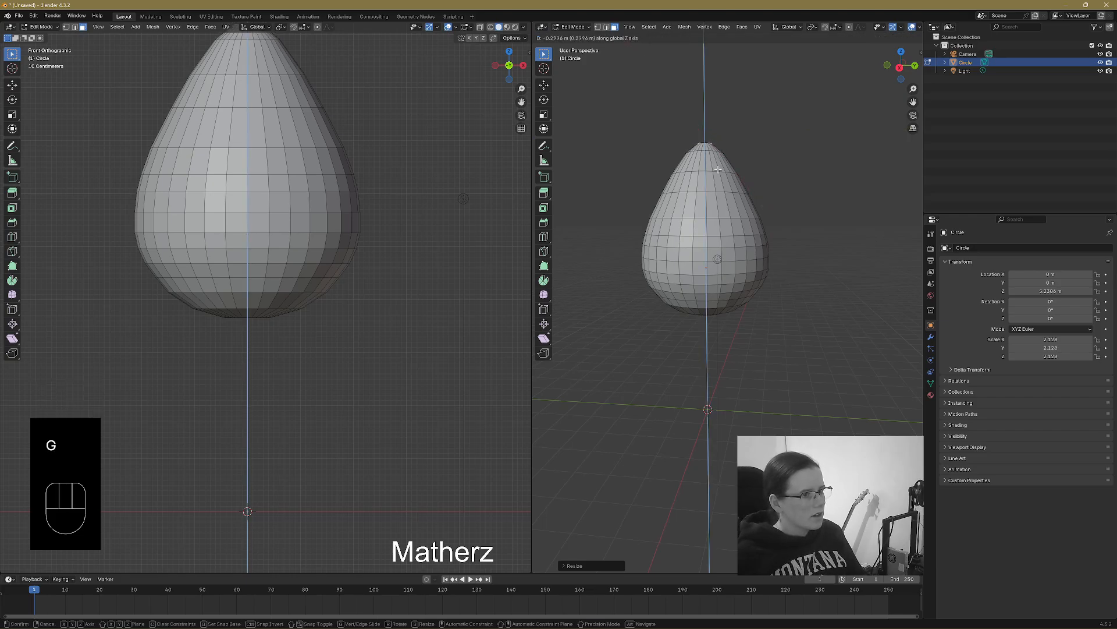
click(718, 169)
In front view with X-ray enabled, select the upper half of the body through the mesh and scale it up slightly.
middle_drag(721, 186, 731, 249)
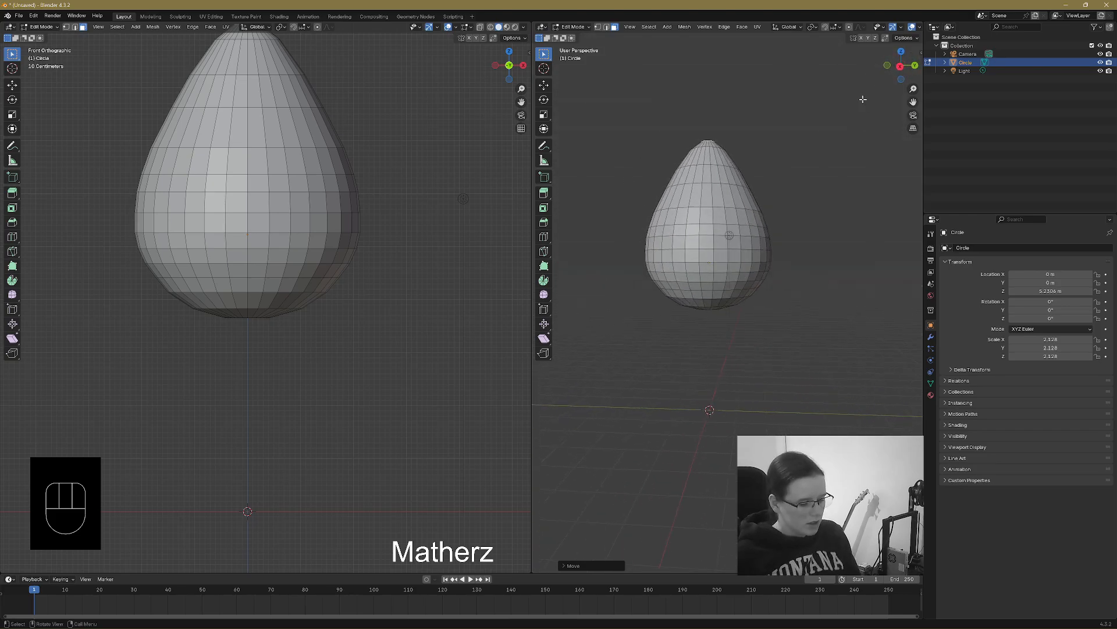
key(KP_1)
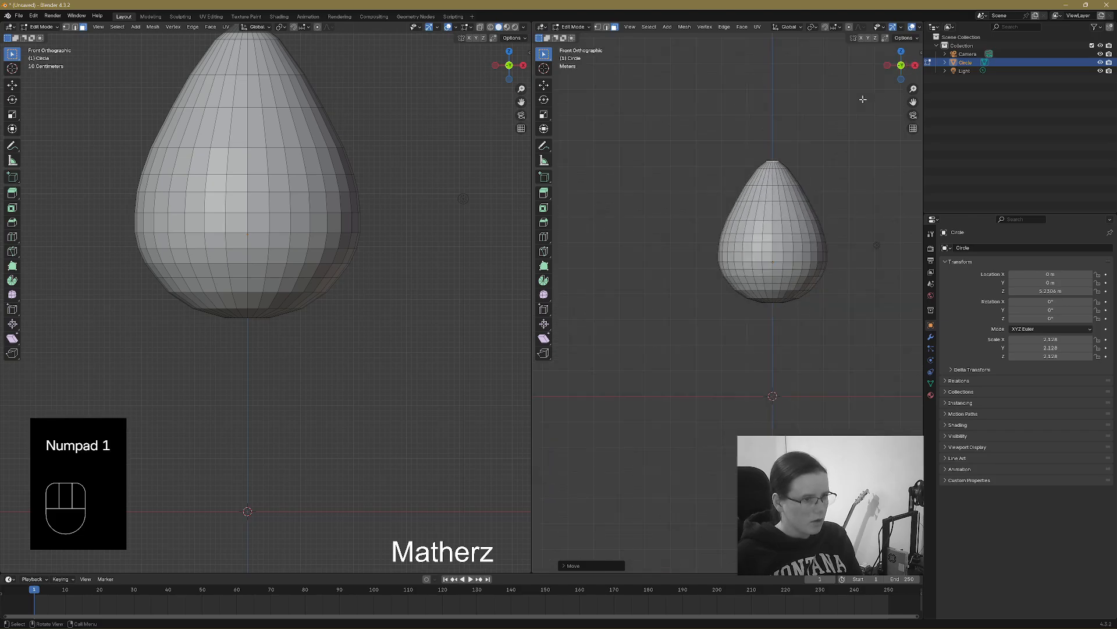
scroll(882, 29, down, 3)
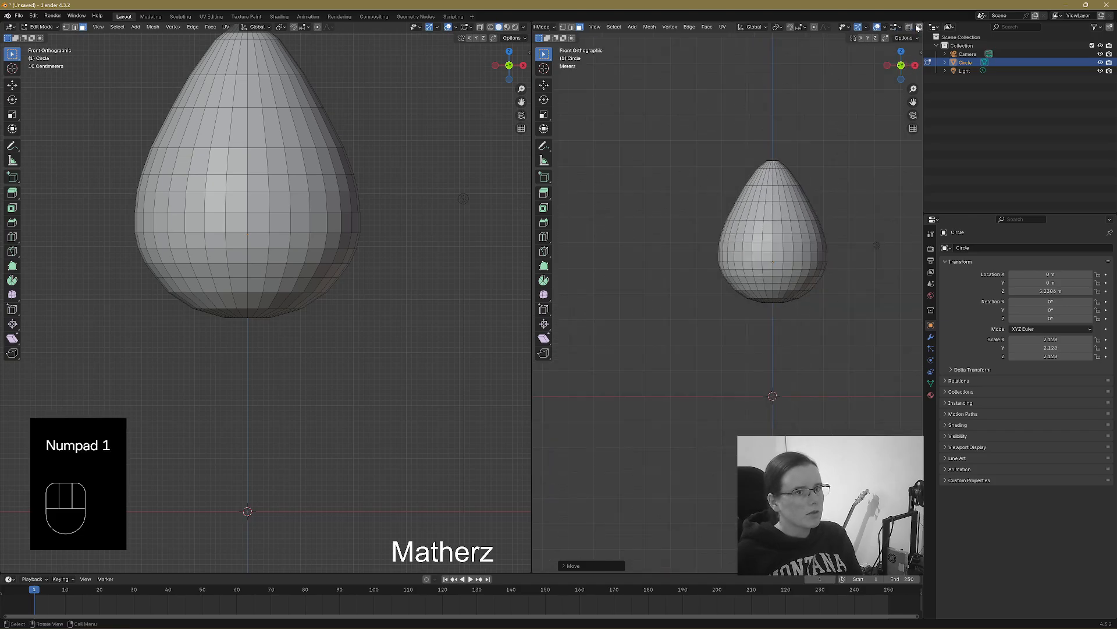
click(892, 27)
drag(691, 142, 858, 234)
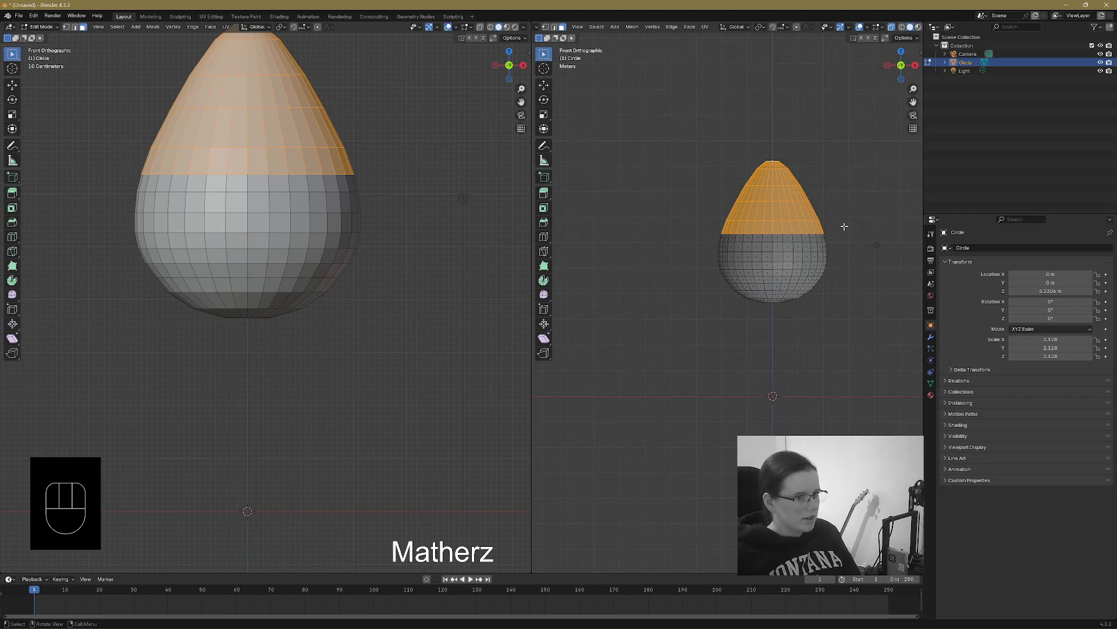
key(s)
click(847, 227)
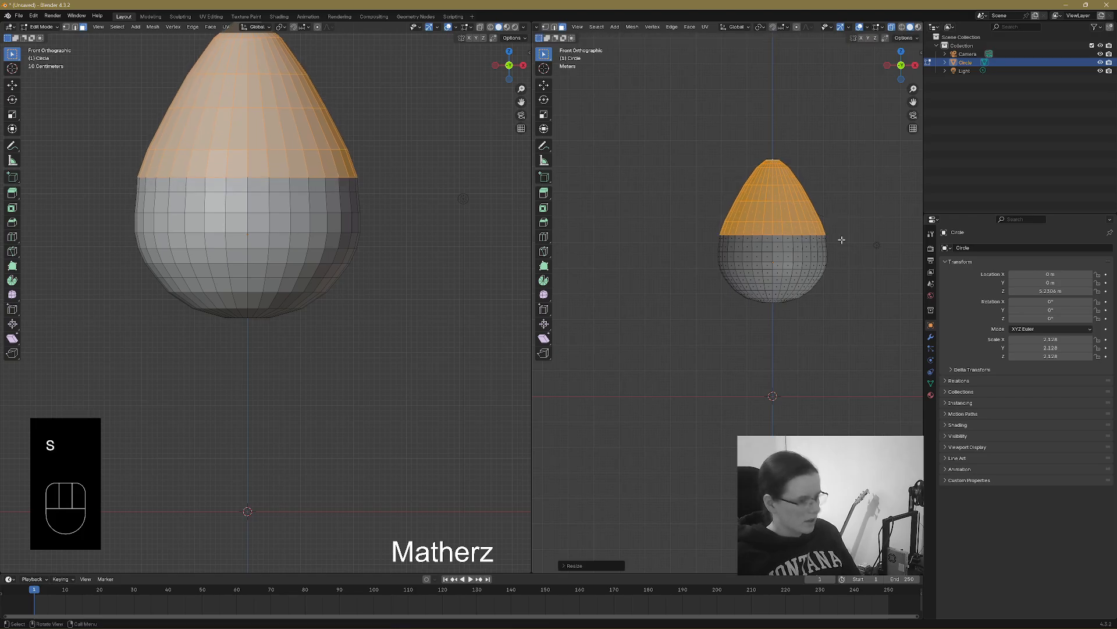
Fine-tune the height of the selected upper half along the Z axis and deselect it.
key(g)
key(z)
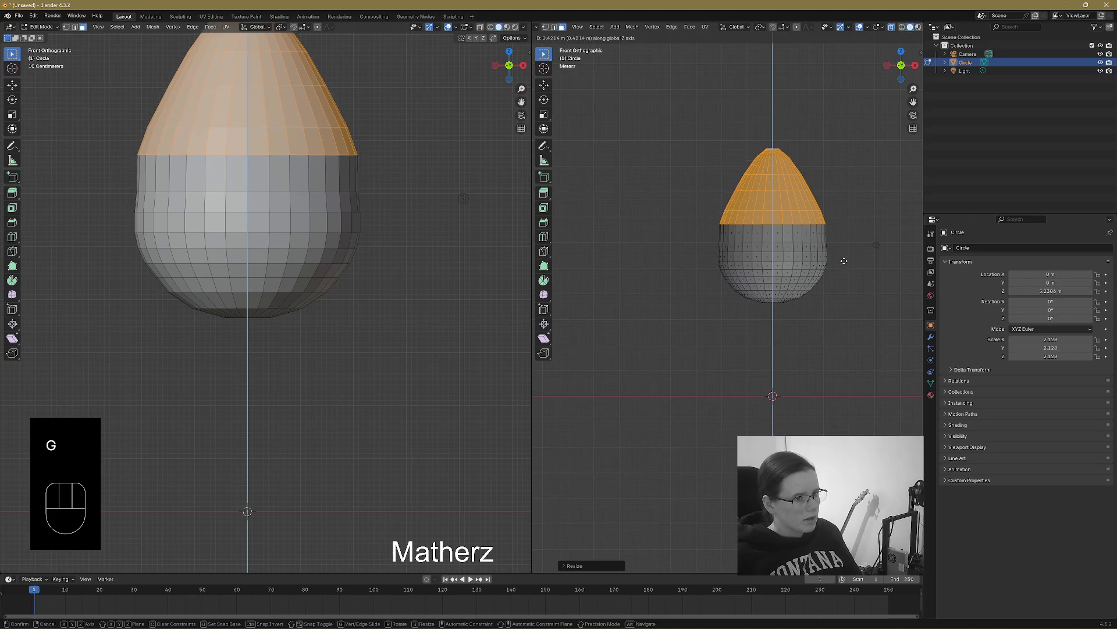
click(845, 269)
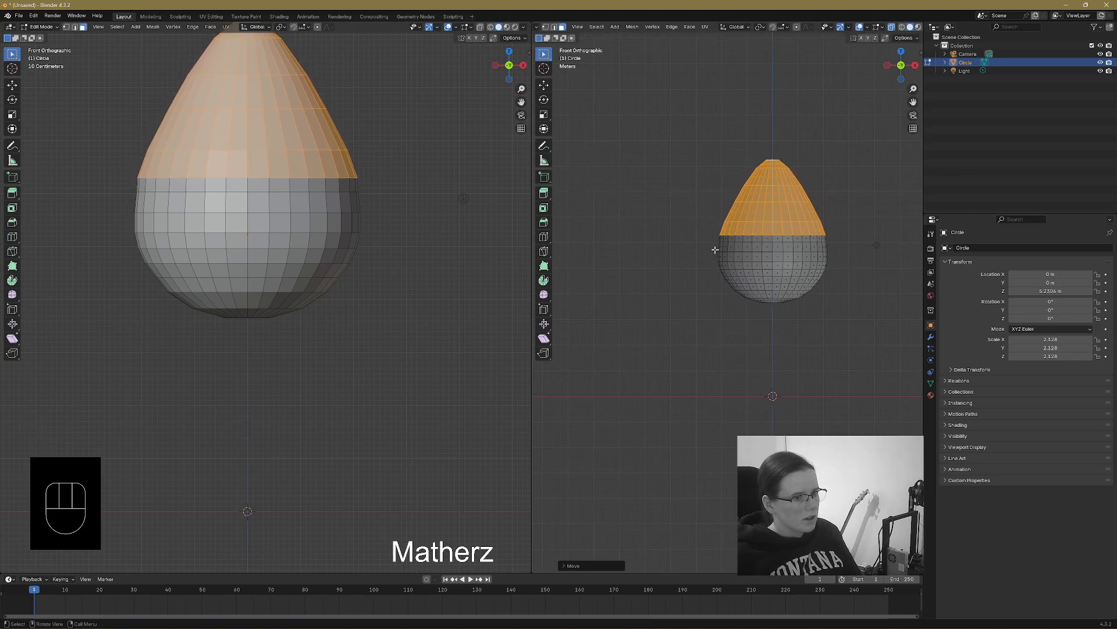
click(833, 246)
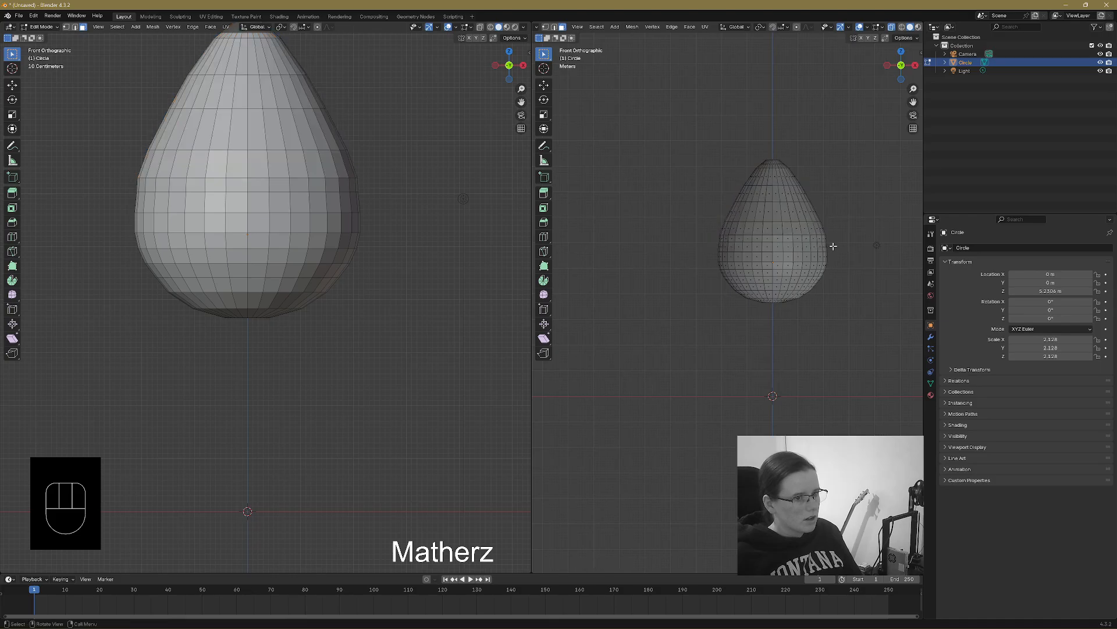
Select the horizontal band of faces midway up the tapered upper part and widen it slightly along the X axis.
drag(724, 143, 825, 208)
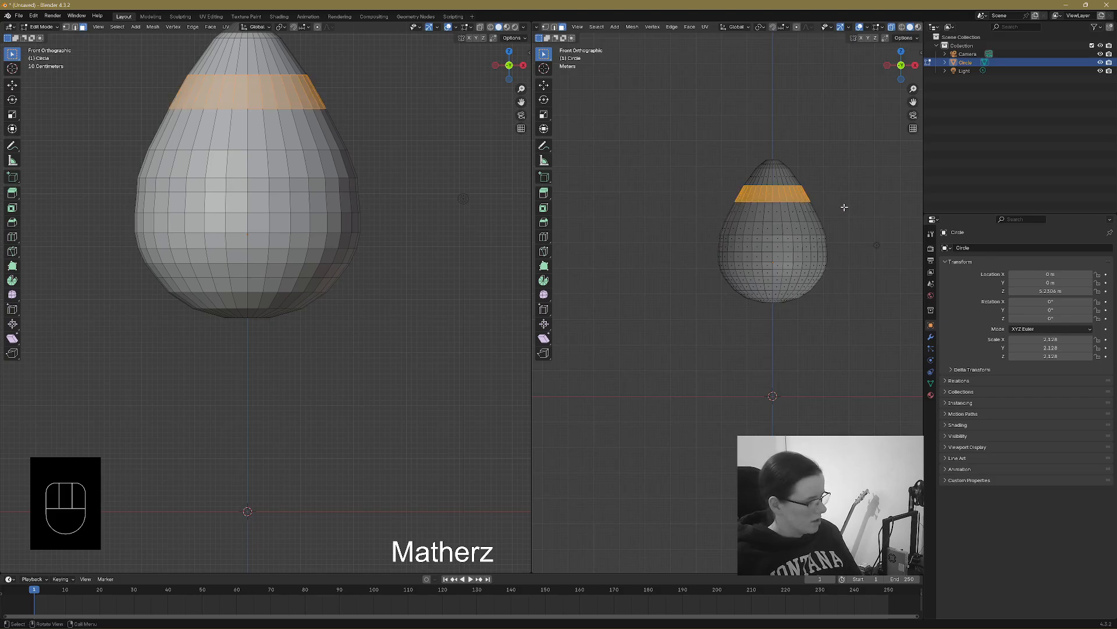
key(s)
key(x)
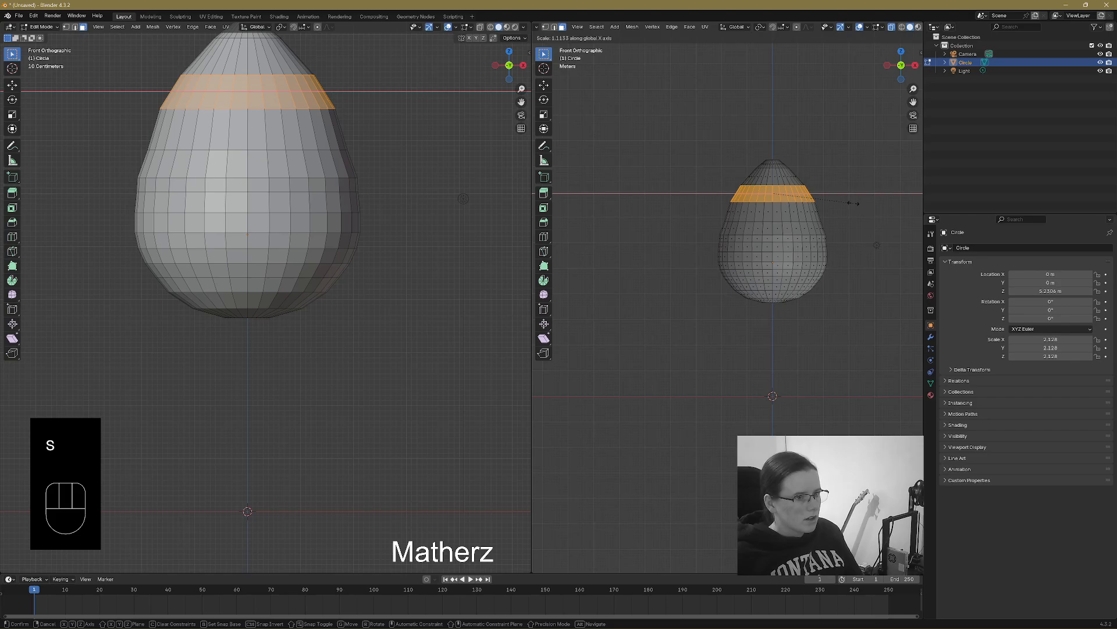
click(839, 207)
Select the face band just above the body's widest part and narrow it along the X axis to about 0.99.
drag(715, 222, 833, 233)
key(s)
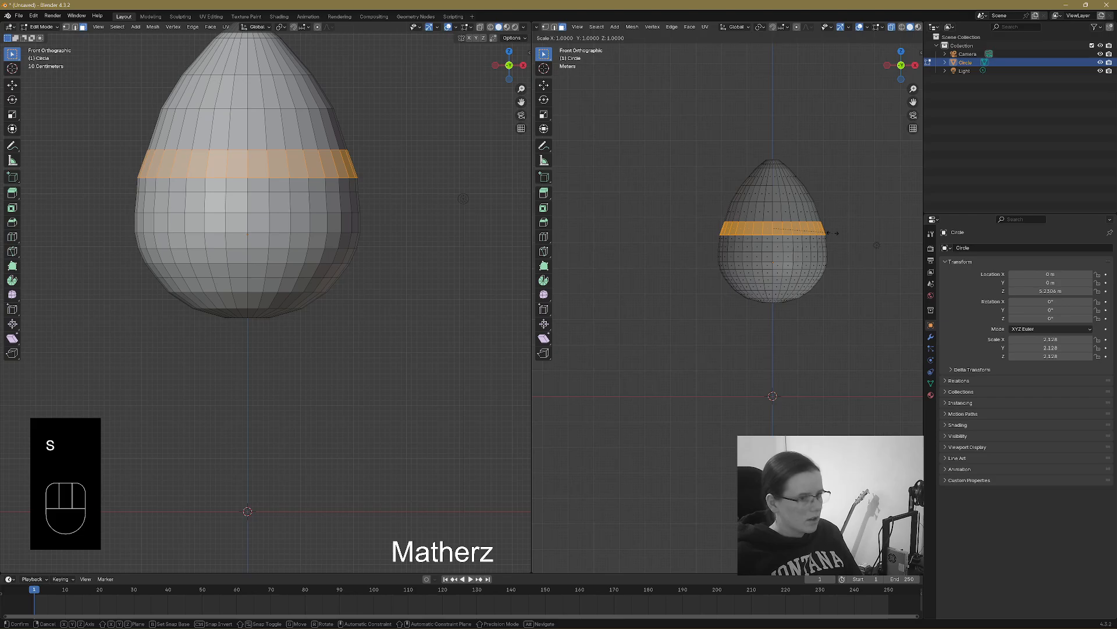
key(x)
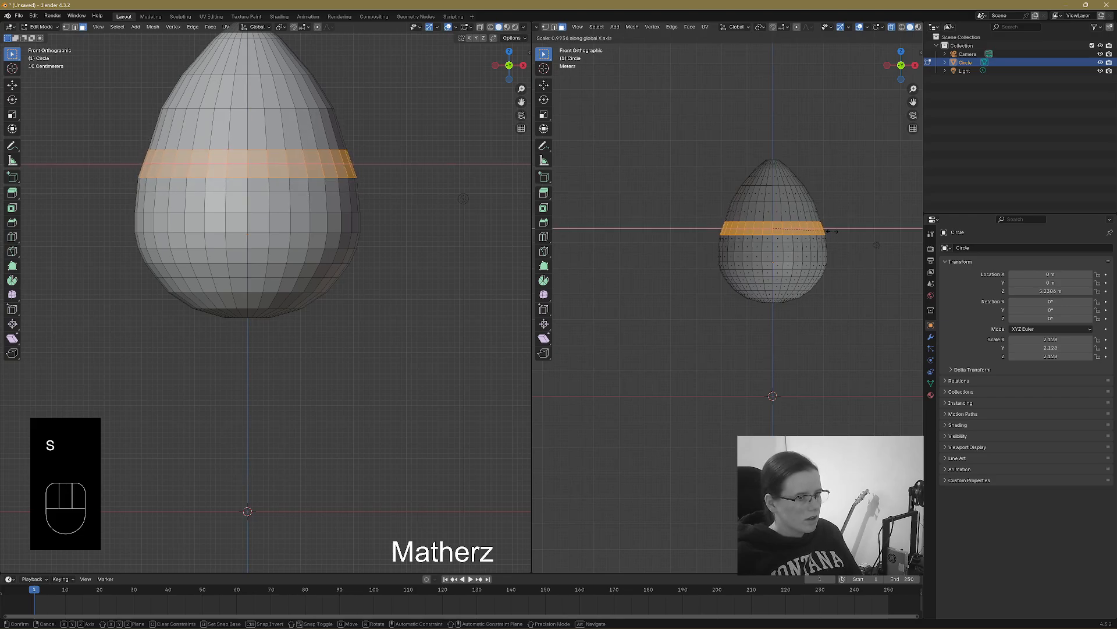
click(832, 231)
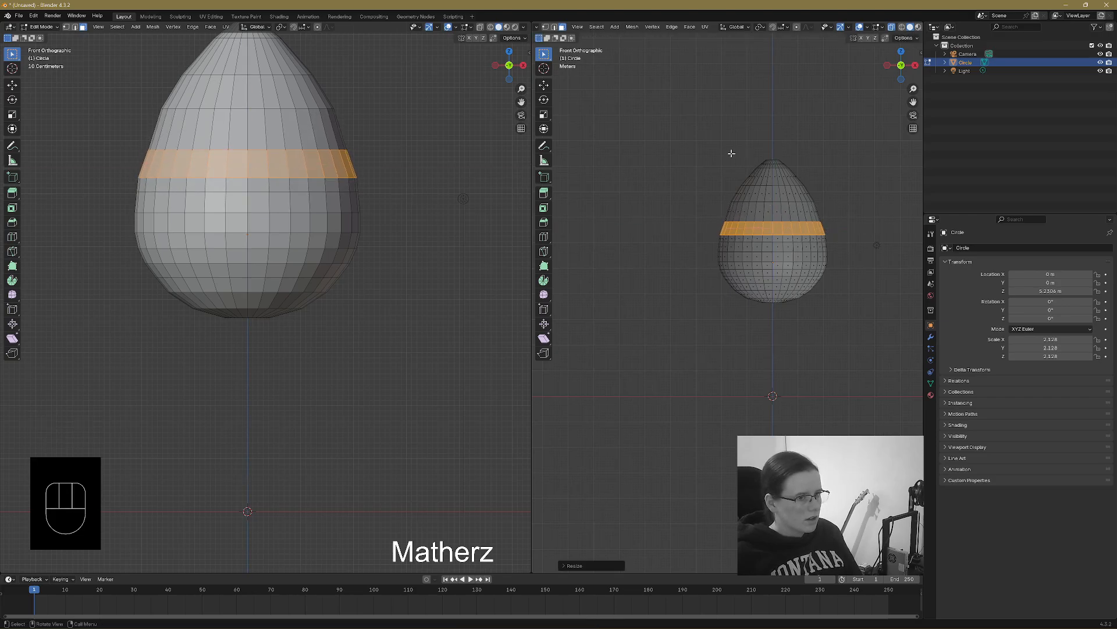
Select the upper cap of the body and lower it about 0.23 m along the Z axis.
drag(701, 140, 826, 210)
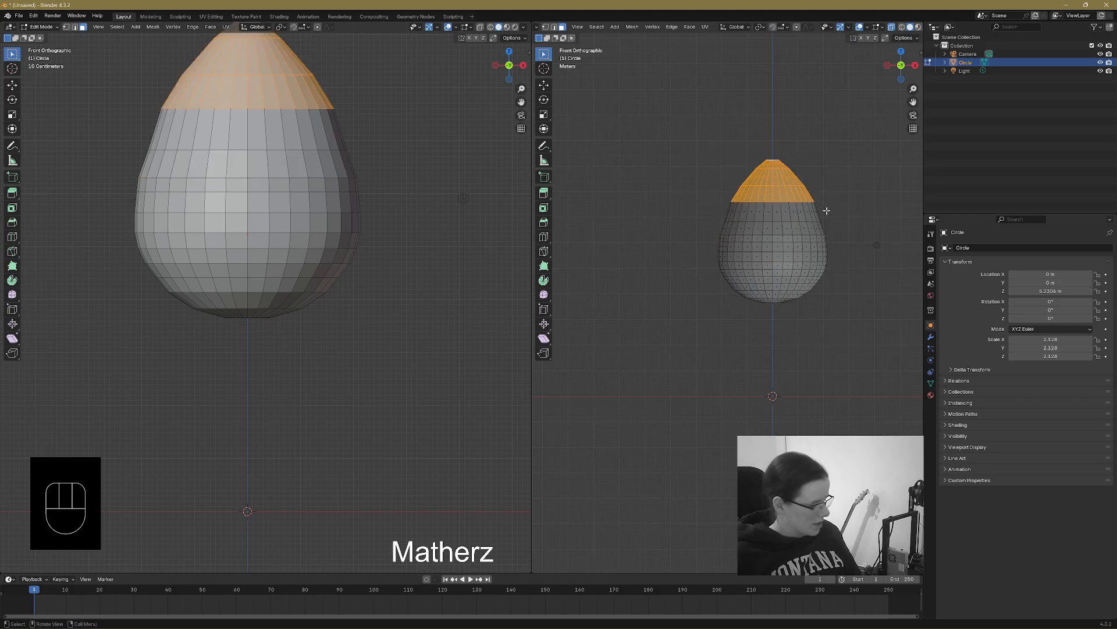
key(g)
key(z)
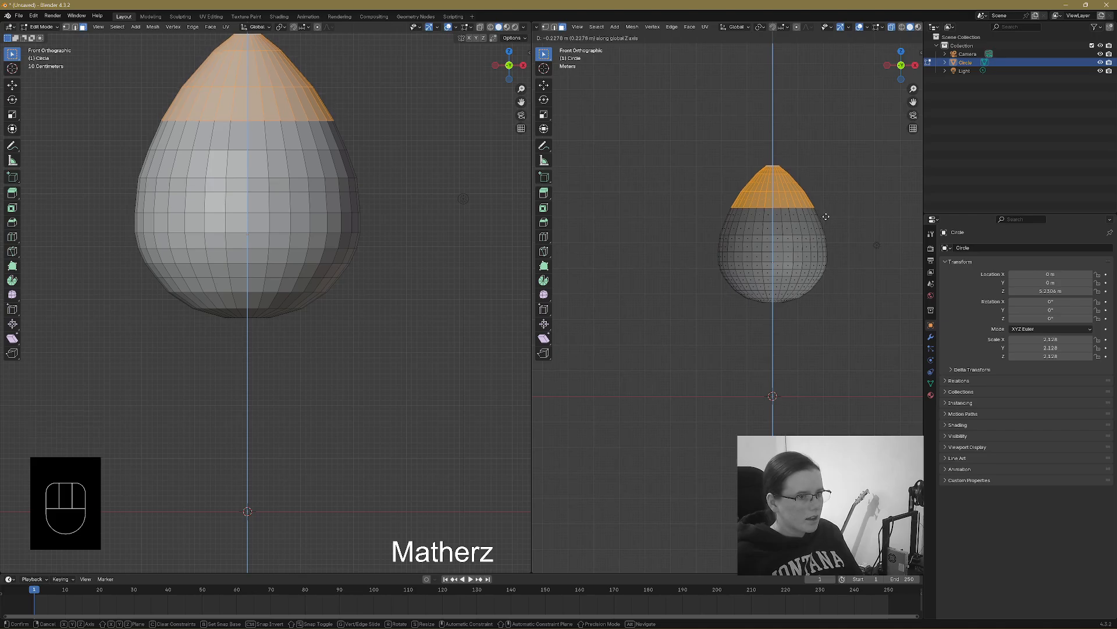
click(803, 192)
Select the smaller cap of faces above the tapered section and widen it along the X axis to about 1.1.
drag(730, 146, 813, 184)
key(s)
key(x)
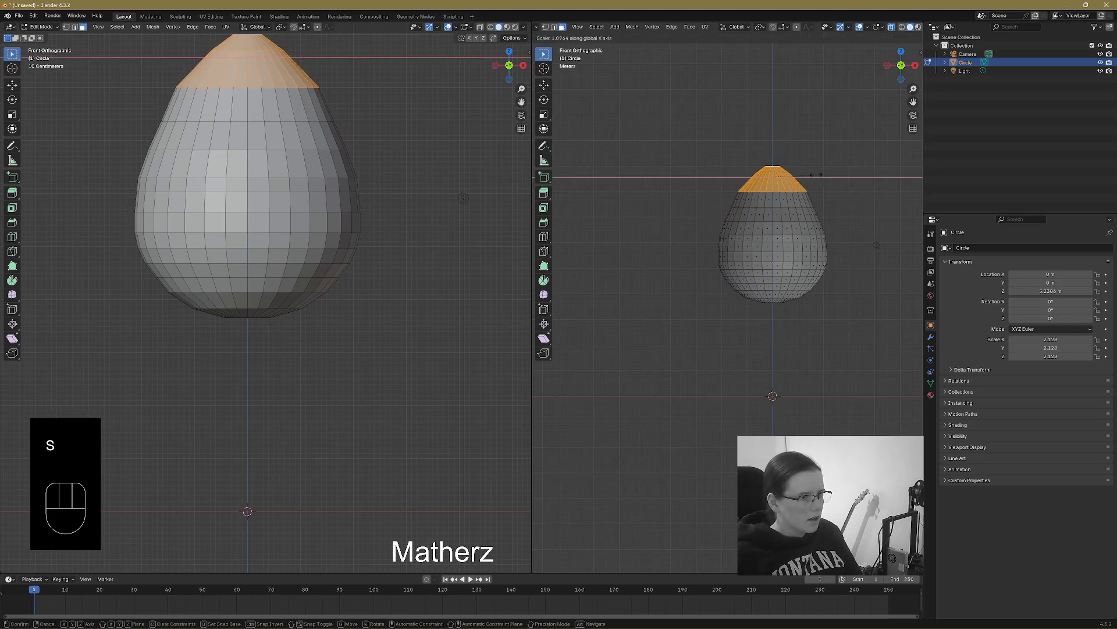
click(814, 175)
Select only the topmost faces at the tip and widen them along the X axis to round off the top.
drag(747, 139, 802, 170)
key(s)
key(x)
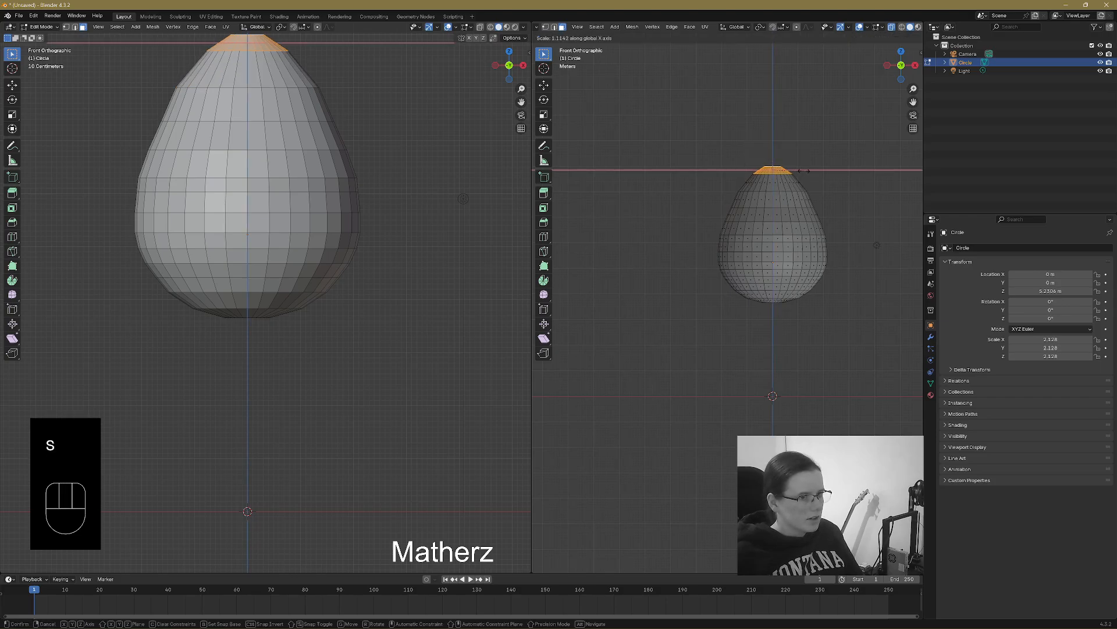
click(807, 169)
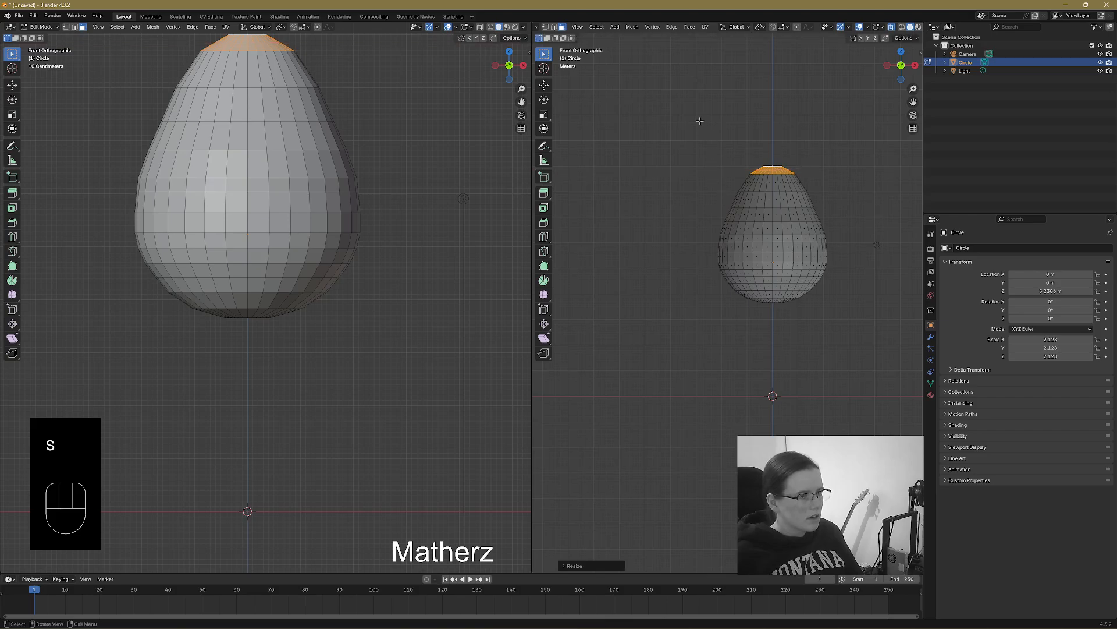
Select the entire egg-shaped body and stretch it along the Z axis to about 1.14.
drag(700, 120, 830, 347)
key(s)
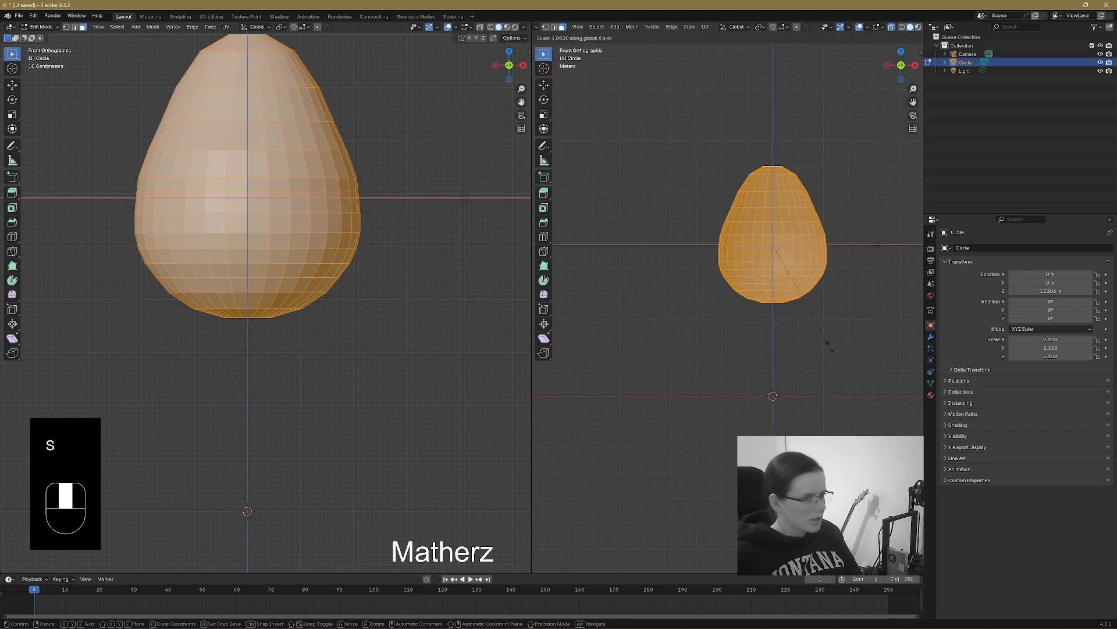
key(z)
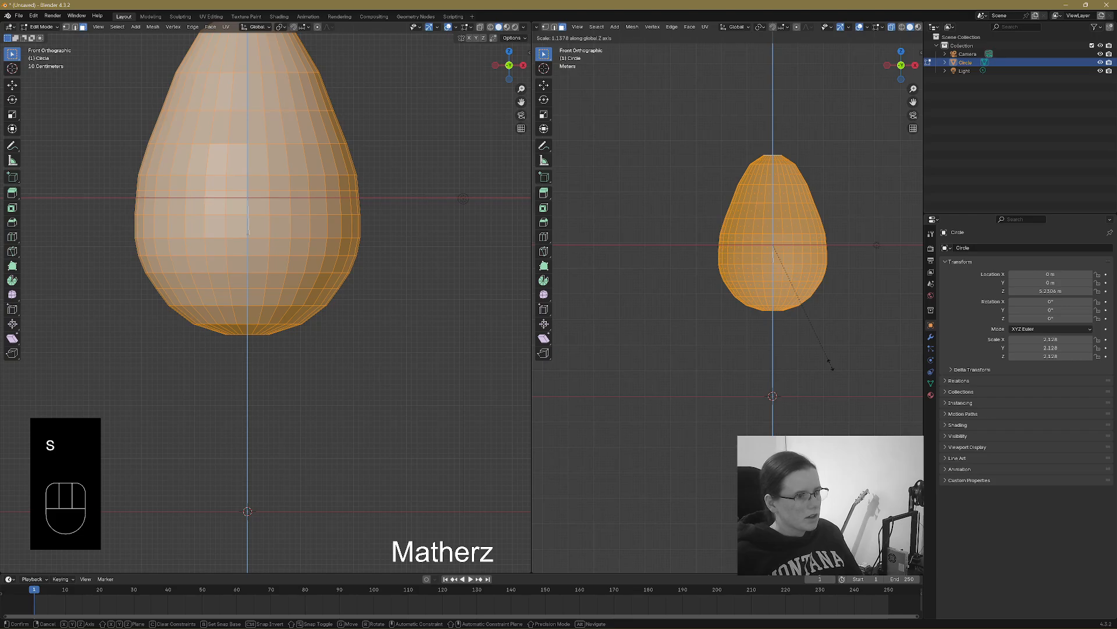
click(831, 366)
Deselect the mesh, set the perspective viewport to Material Preview shading and return to Object Mode.
middle_drag(831, 366, 719, 275)
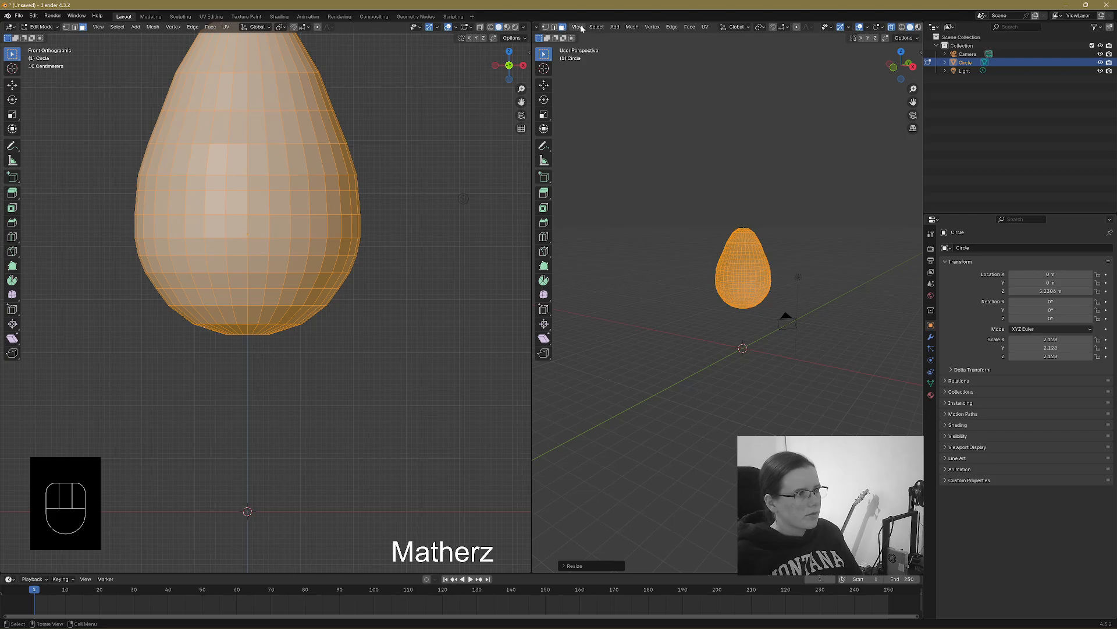
click(582, 28)
click(755, 77)
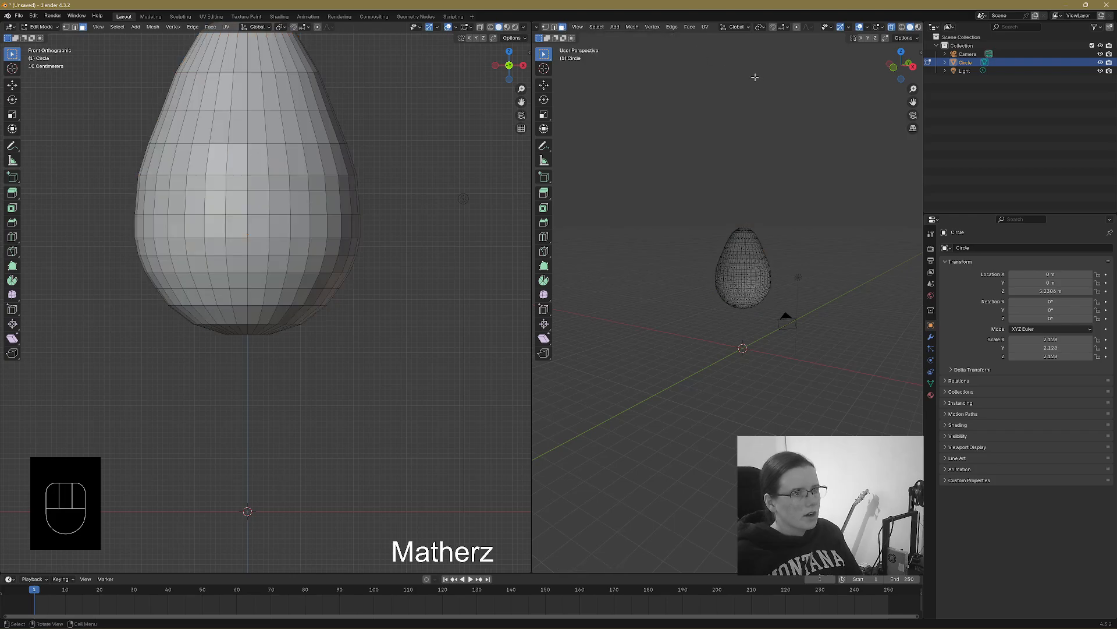
click(918, 27)
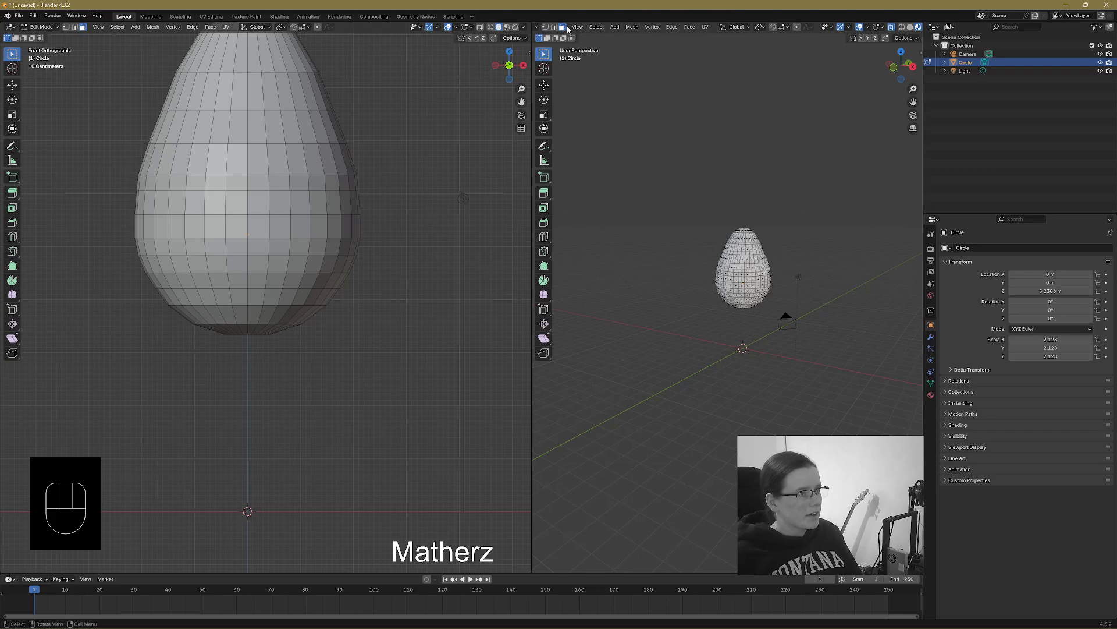
scroll(568, 28, left, 4)
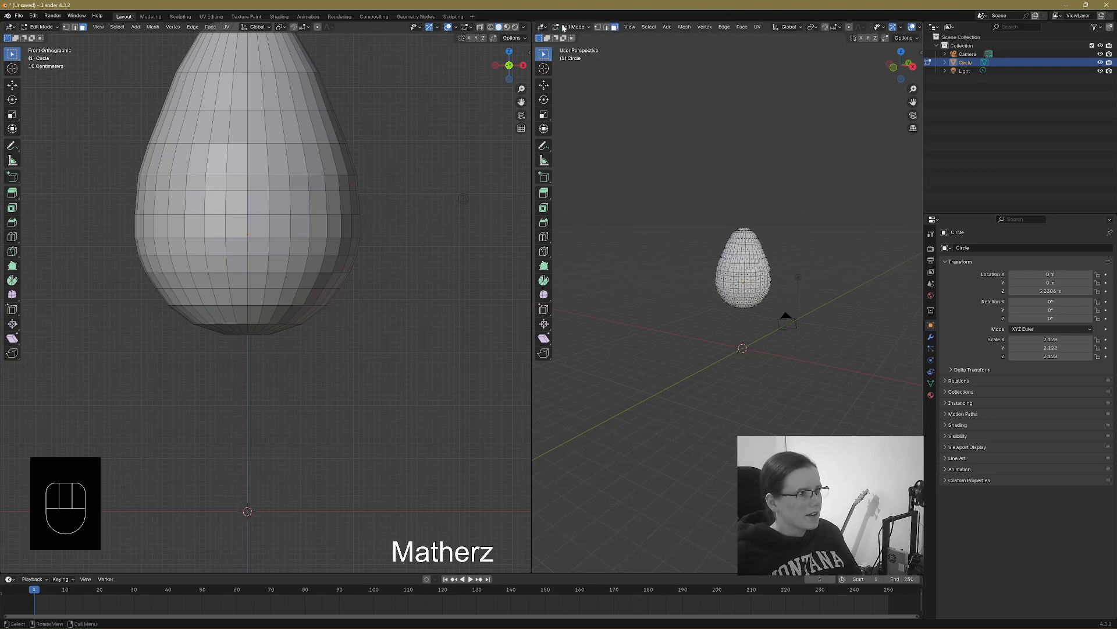
click(563, 28)
scroll(721, 186, up, 3)
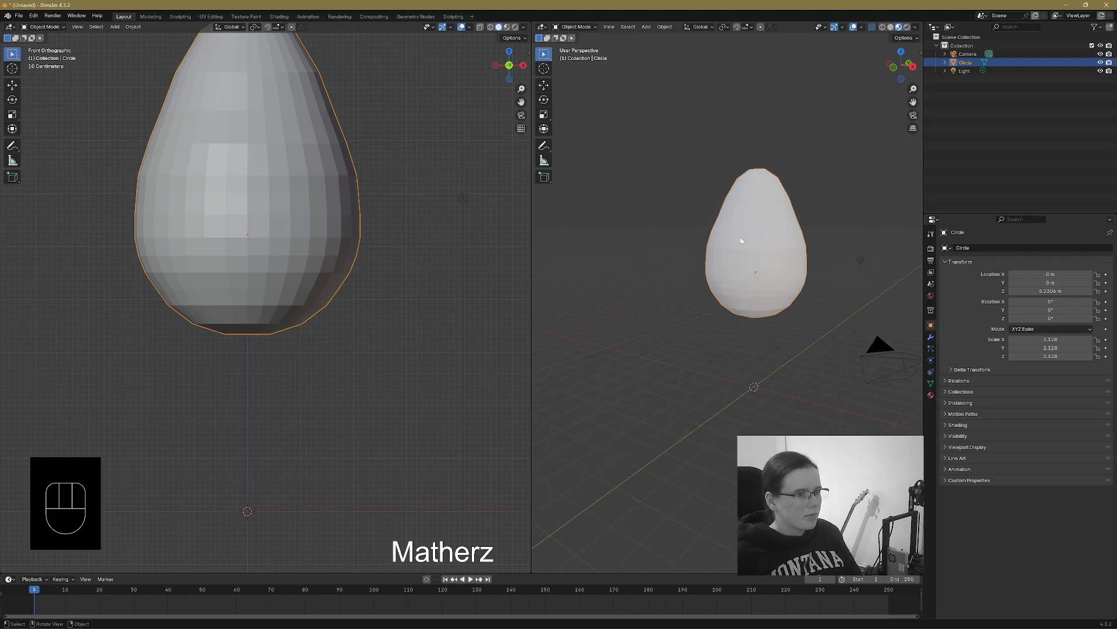
Apply Shade Smooth to the egg-shaped body.
right_click(744, 215)
click(744, 215)
middle_drag(798, 225, 658, 242)
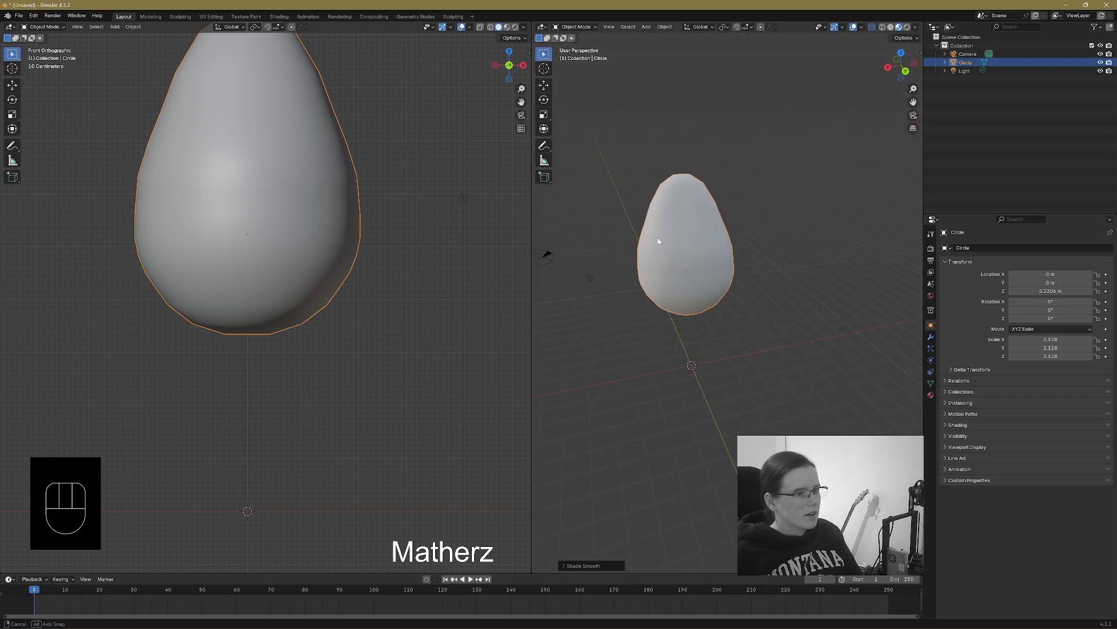
Add a Smooth modifier to the body with a factor of about -0.575 and a repeat of 0.
click(930, 337)
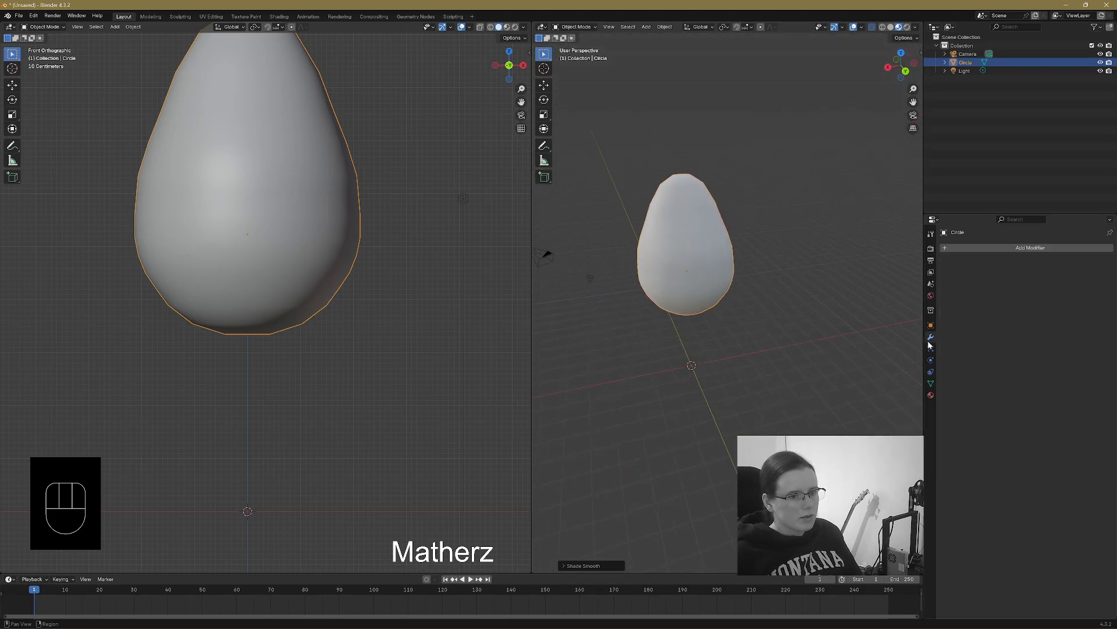
click(1005, 245)
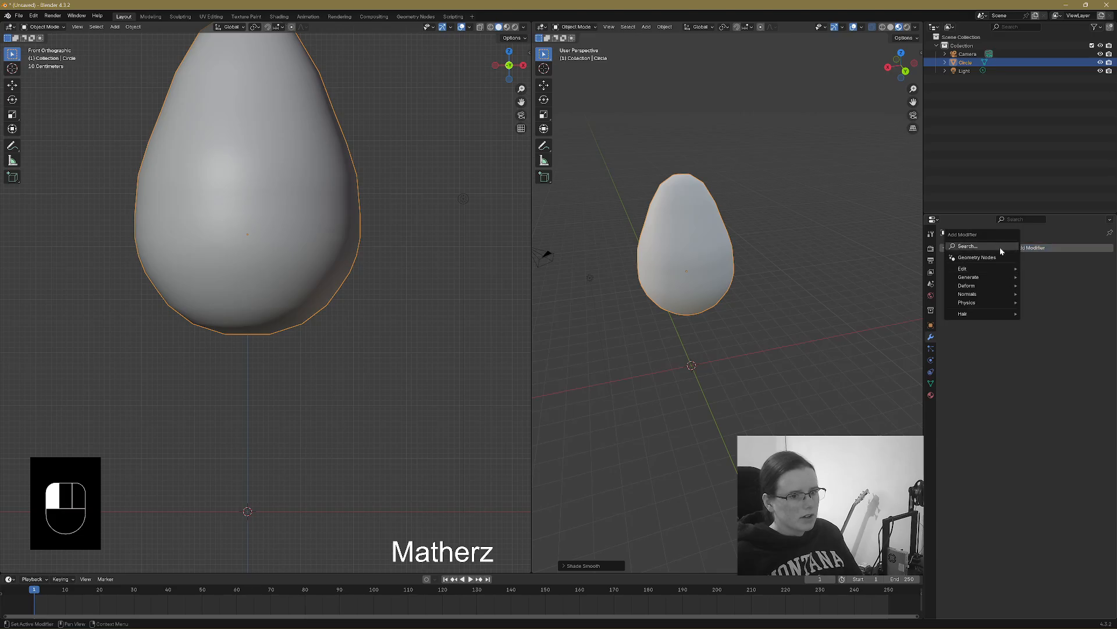
click(997, 244)
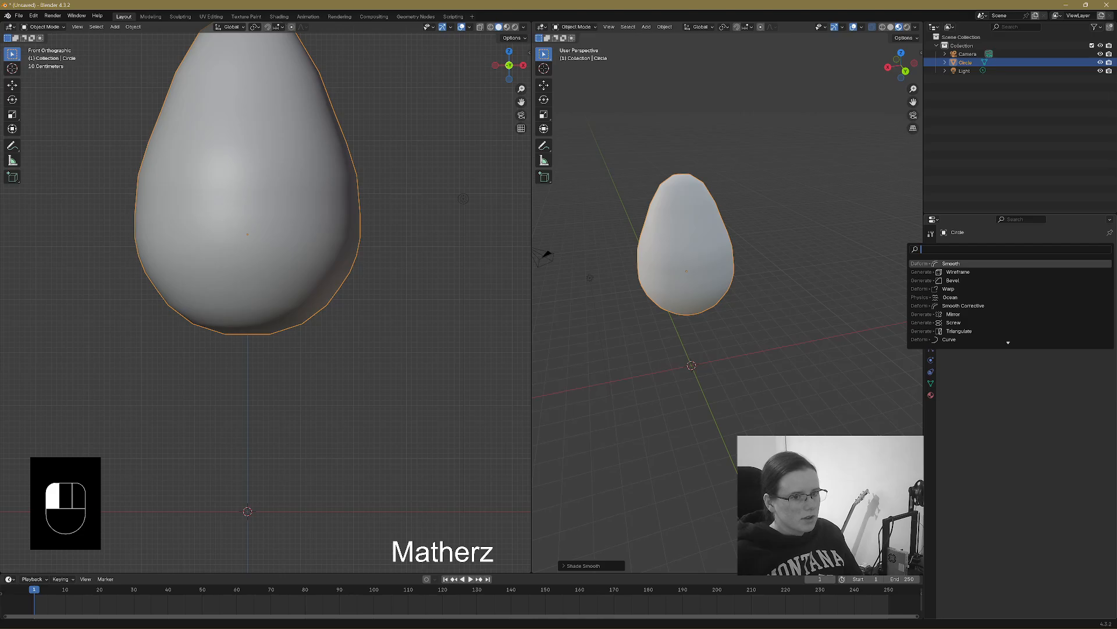
click(989, 264)
mouse_move(1055, 284)
mouse_down()
mouse_move(1019, 285)
mouse_move(1077, 294)
mouse_move(1047, 294)
mouse_up()
middle_drag(916, 256, 779, 257)
scroll(765, 250, up, 1)
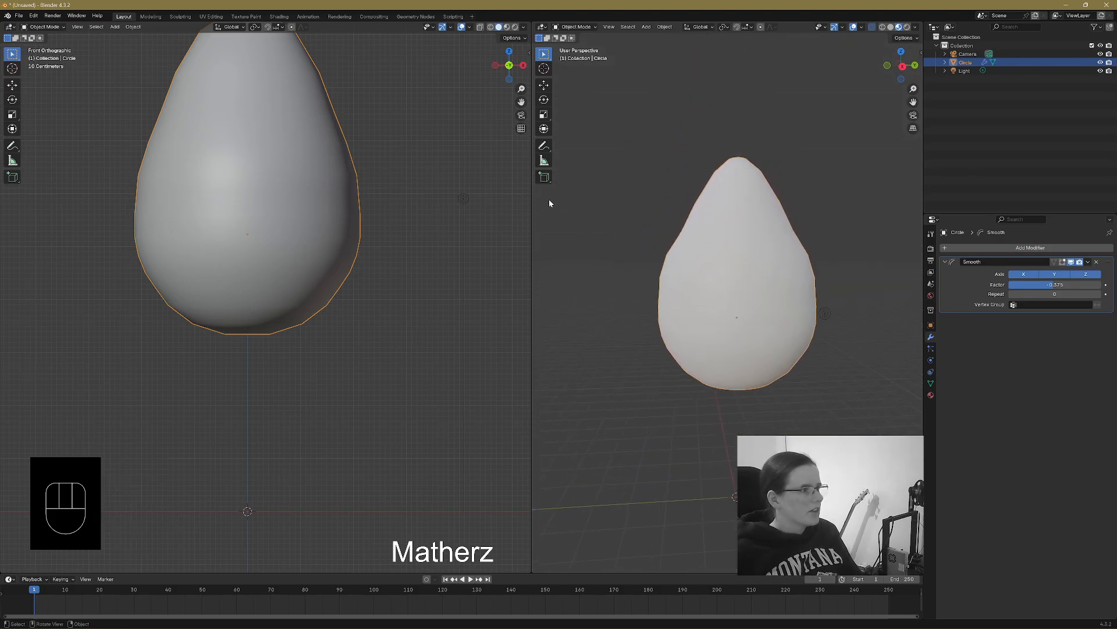
Open the Shading workspace, bring the whole body into view and switch the viewport to Rendered shading.
shift+middle_drag(357, 172, 373, 301)
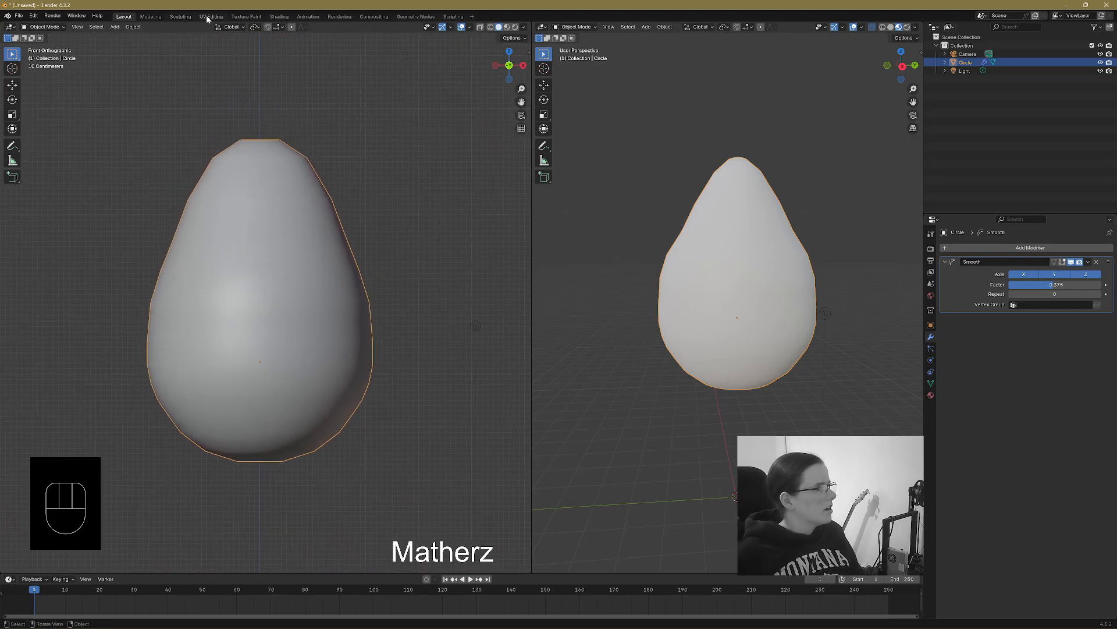
click(279, 16)
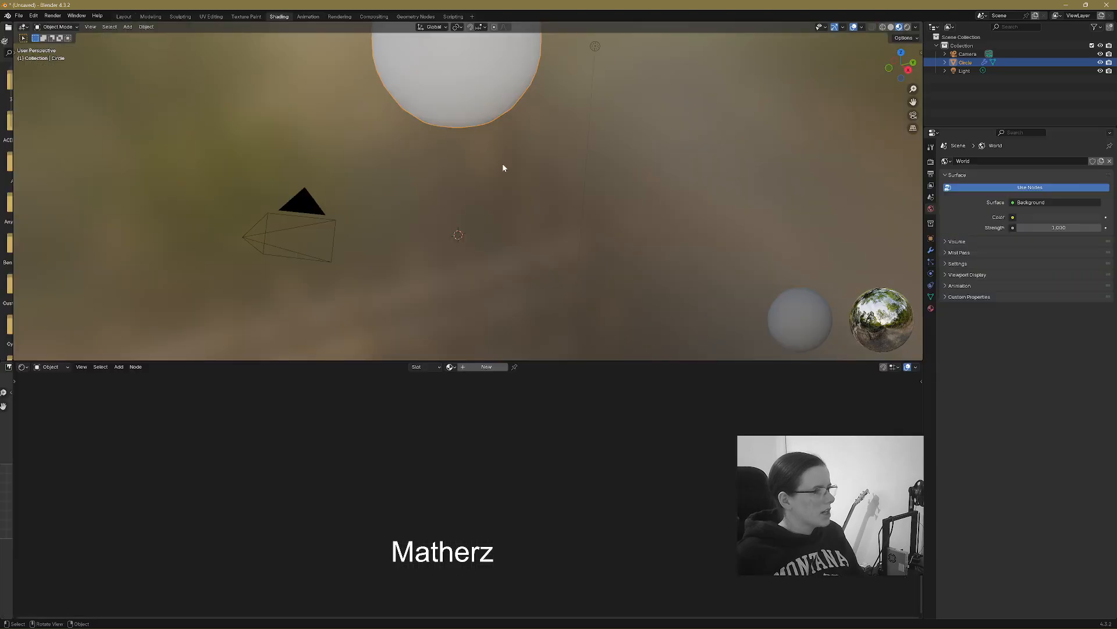
middle_drag(569, 172, 669, 303)
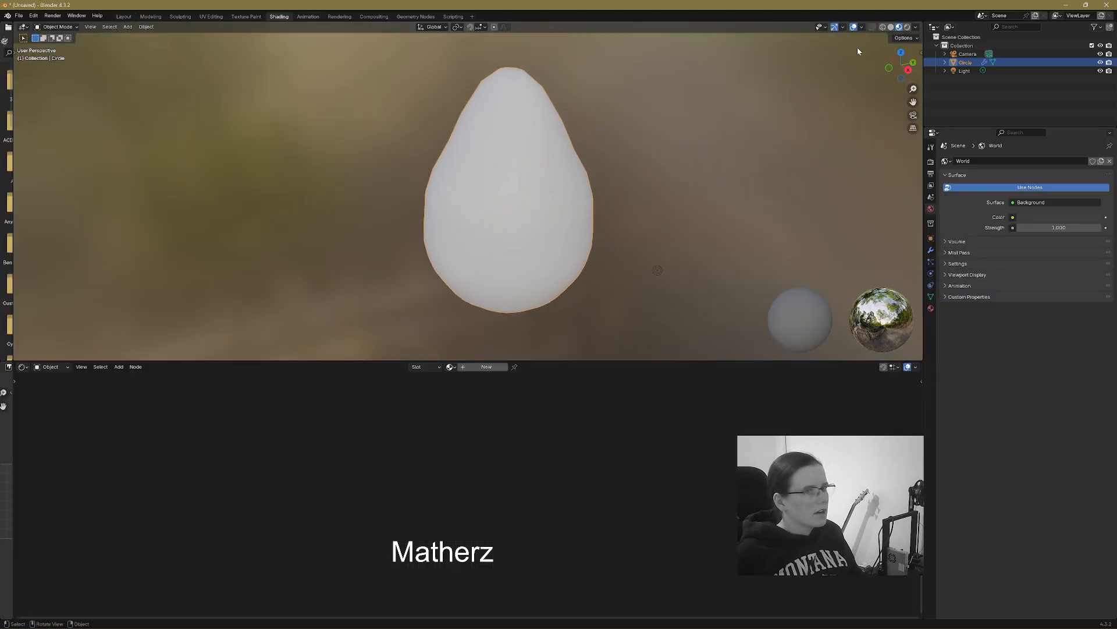
click(907, 27)
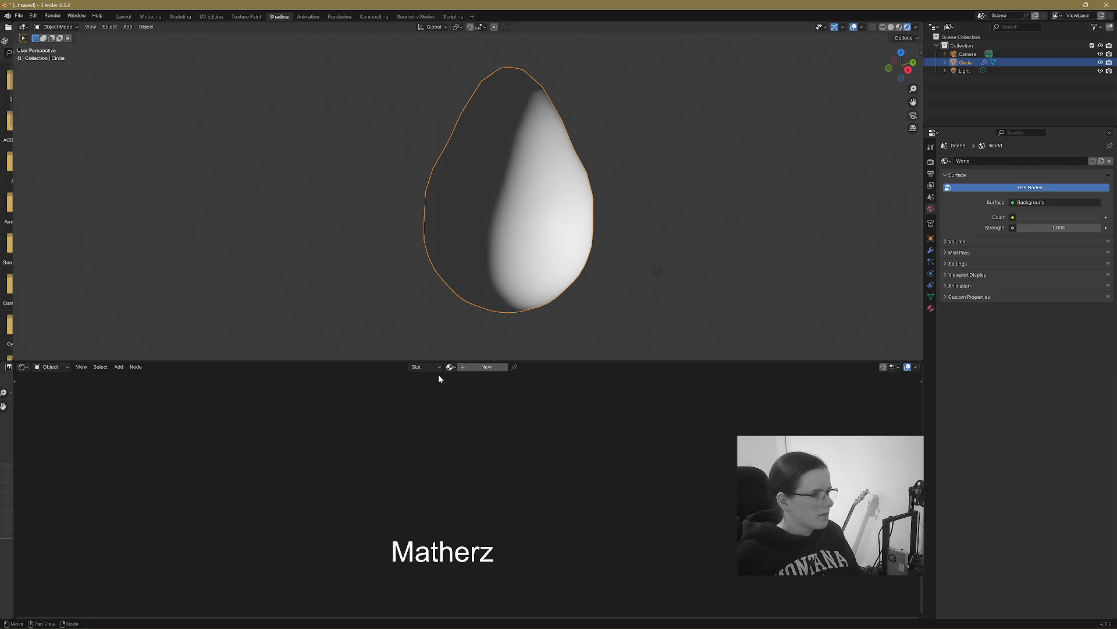
Create a new material for the body and connect a Bump node's Normal output to the Principled BSDF's Base Color.
click(486, 367)
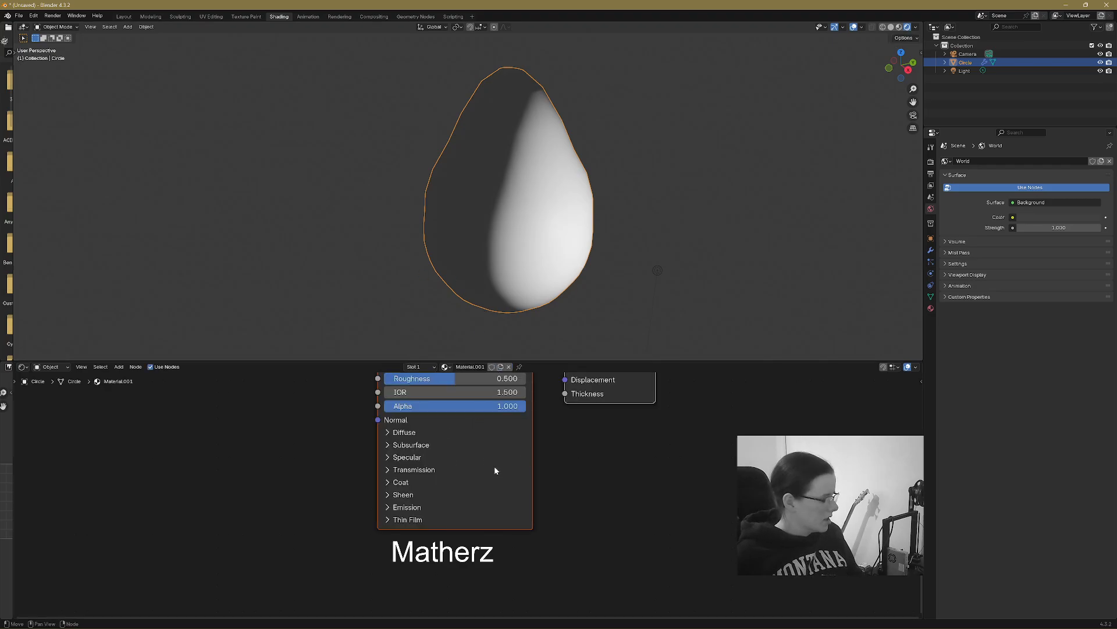
middle_drag(525, 457, 572, 520)
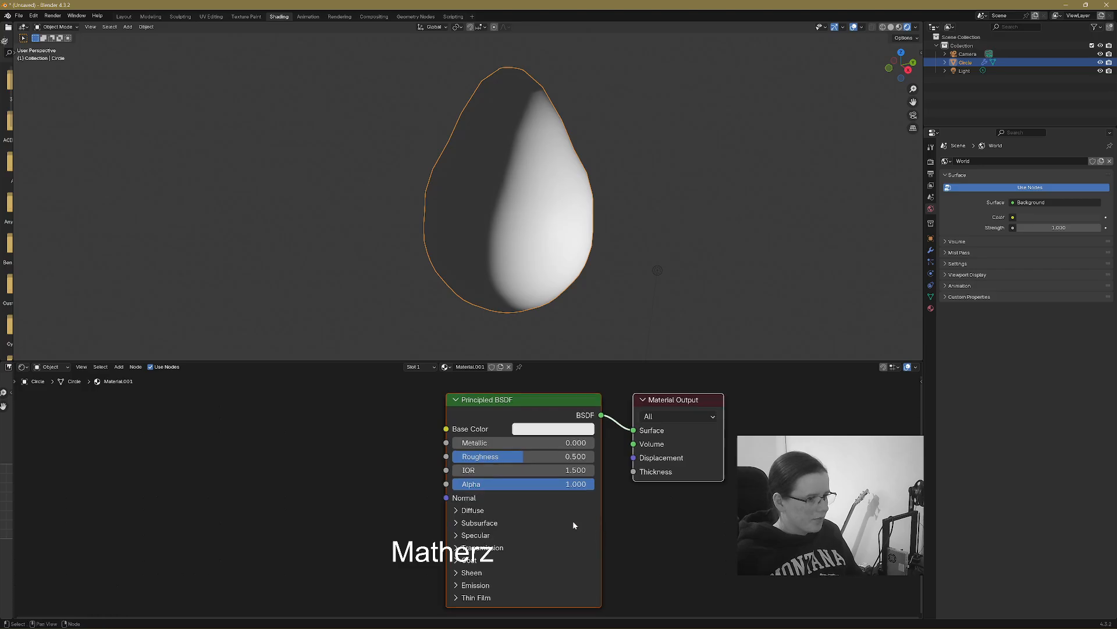
click(118, 368)
text(bump)
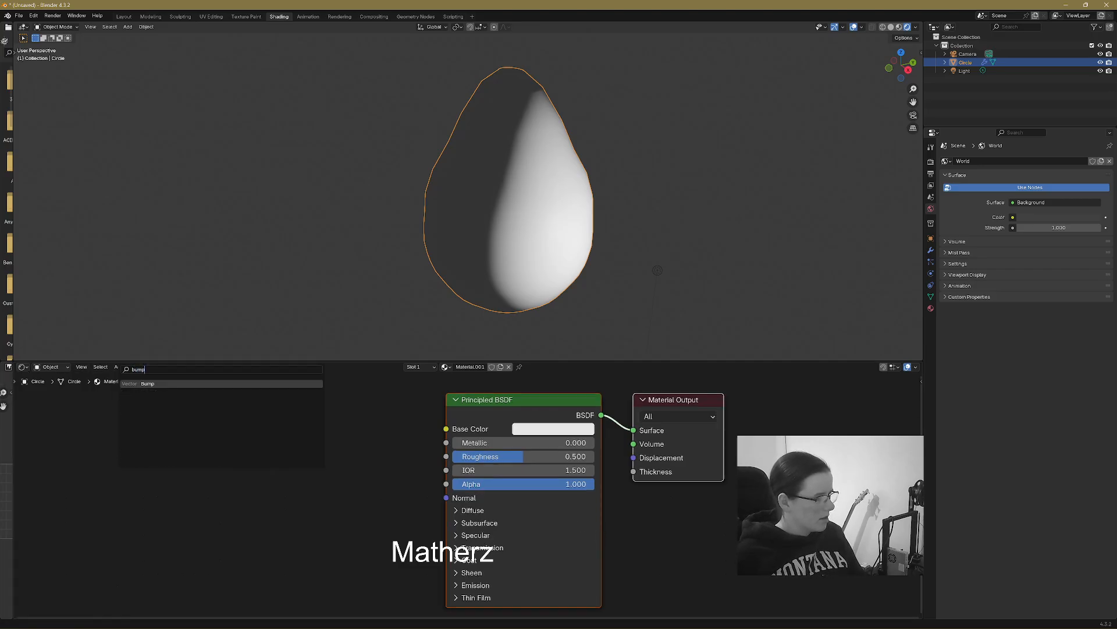
key(Return)
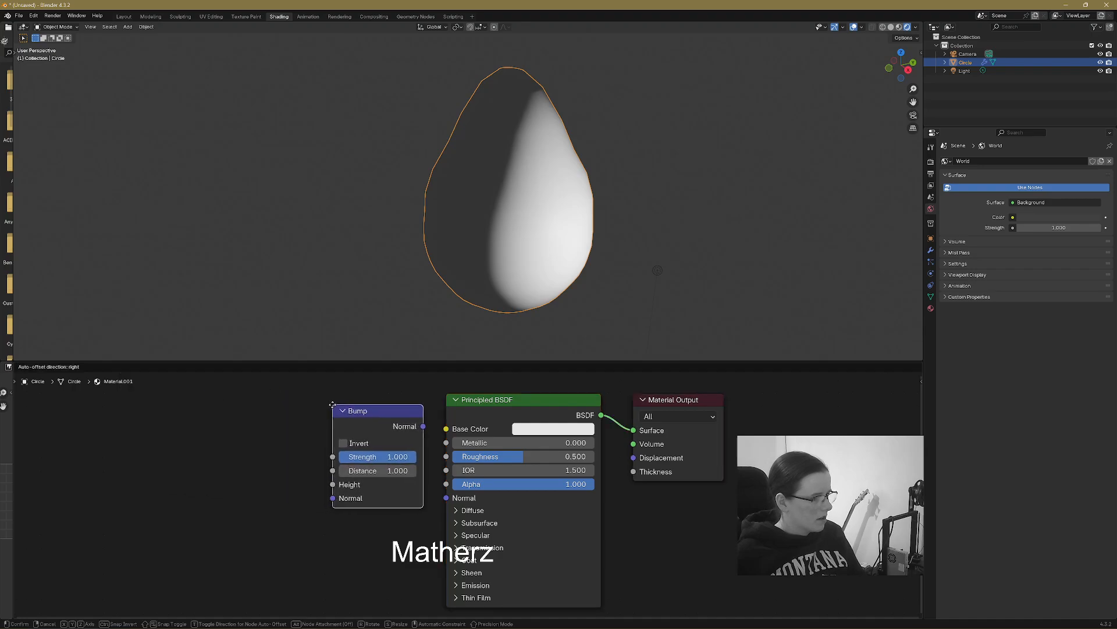
click(408, 432)
drag(423, 426, 446, 429)
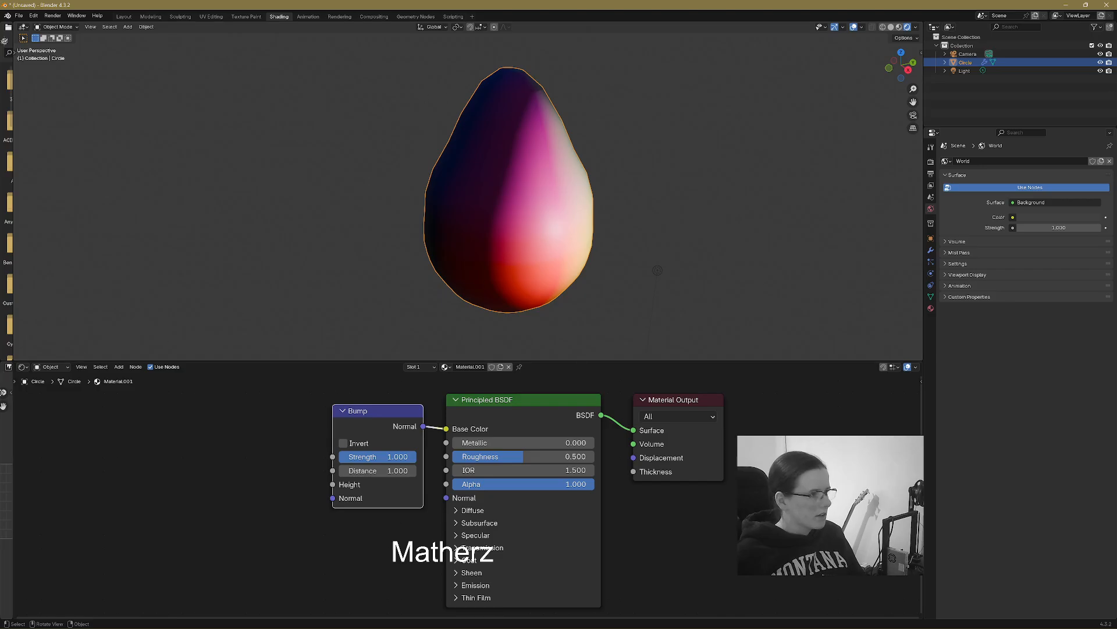
Add a Noise Texture node, connect its Color to the Bump node's Height and set its scale to about 250.2.
click(119, 367)
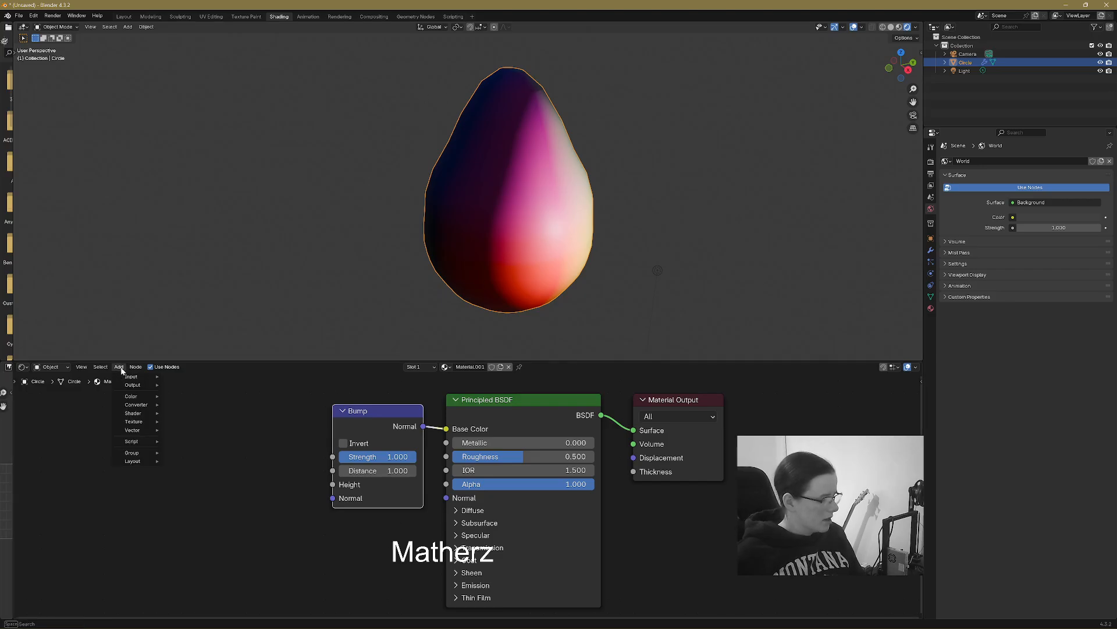
text(no)
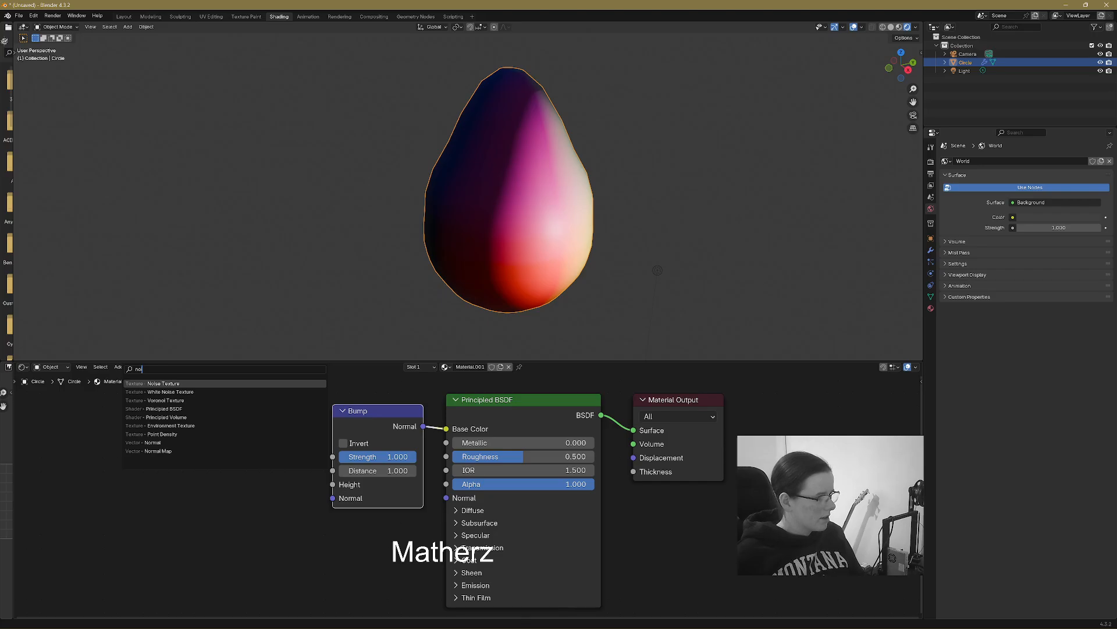
key(Return)
click(236, 460)
drag(271, 458, 334, 487)
drag(230, 533, 356, 533)
Make room beside the Noise Texture and Bump nodes and insert a Color Ramp between Bump and Principled BSDF.
drag(389, 411, 327, 416)
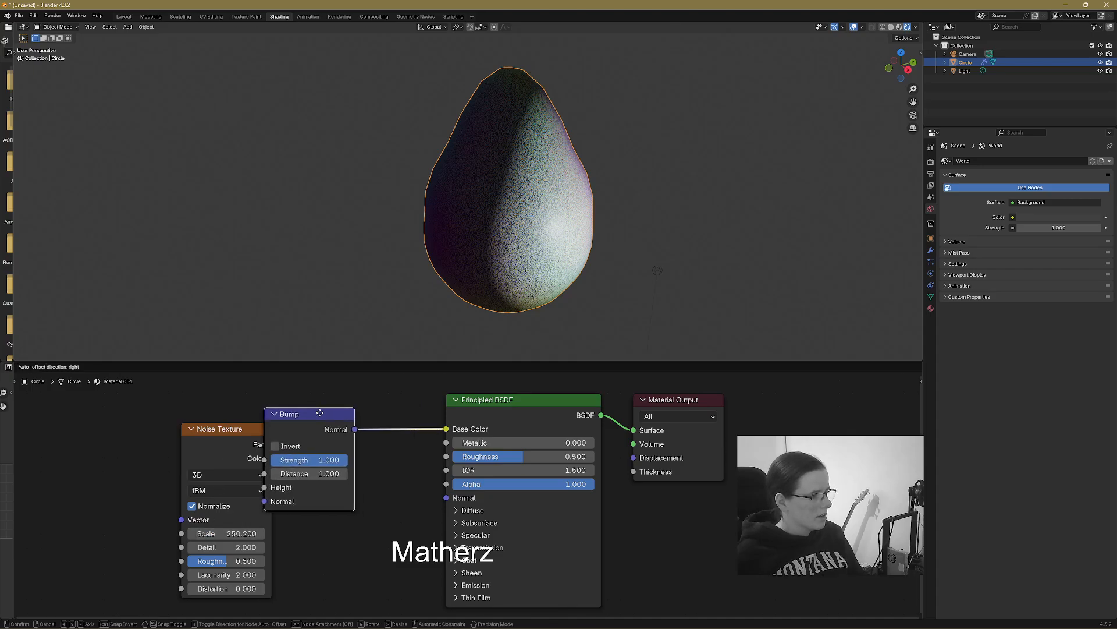
drag(242, 429, 114, 409)
drag(304, 424, 196, 413)
click(119, 367)
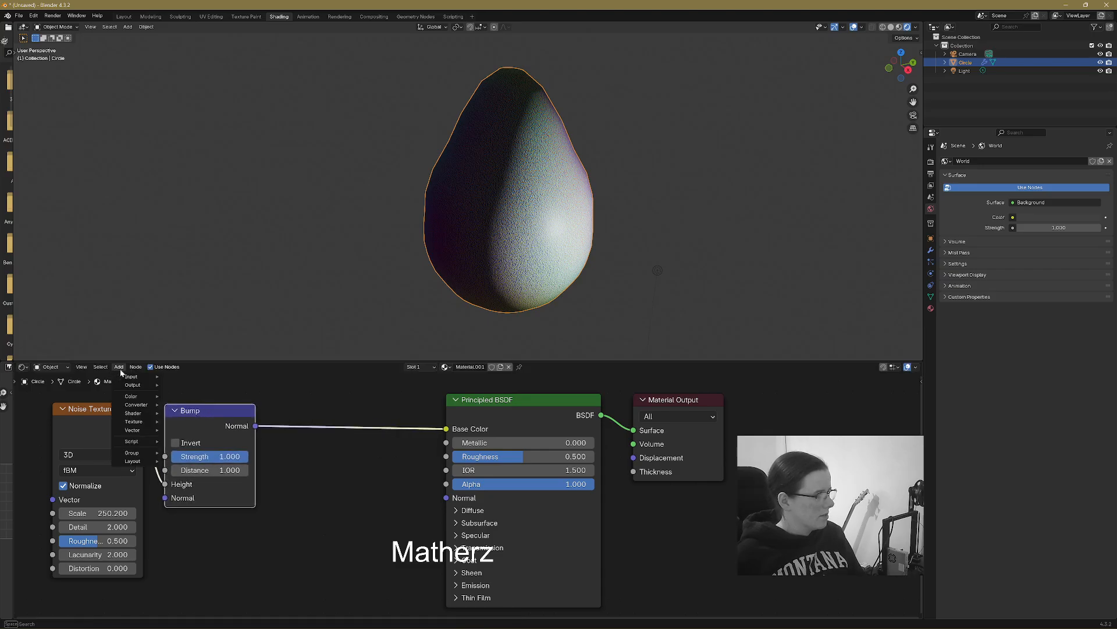
text(co)
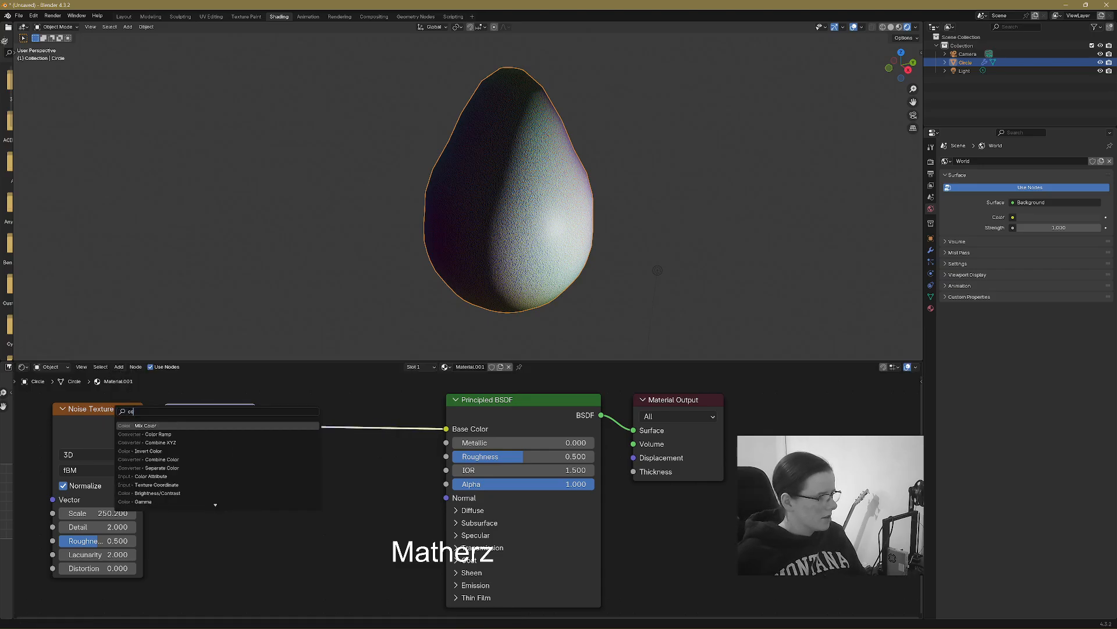
click(158, 433)
click(348, 466)
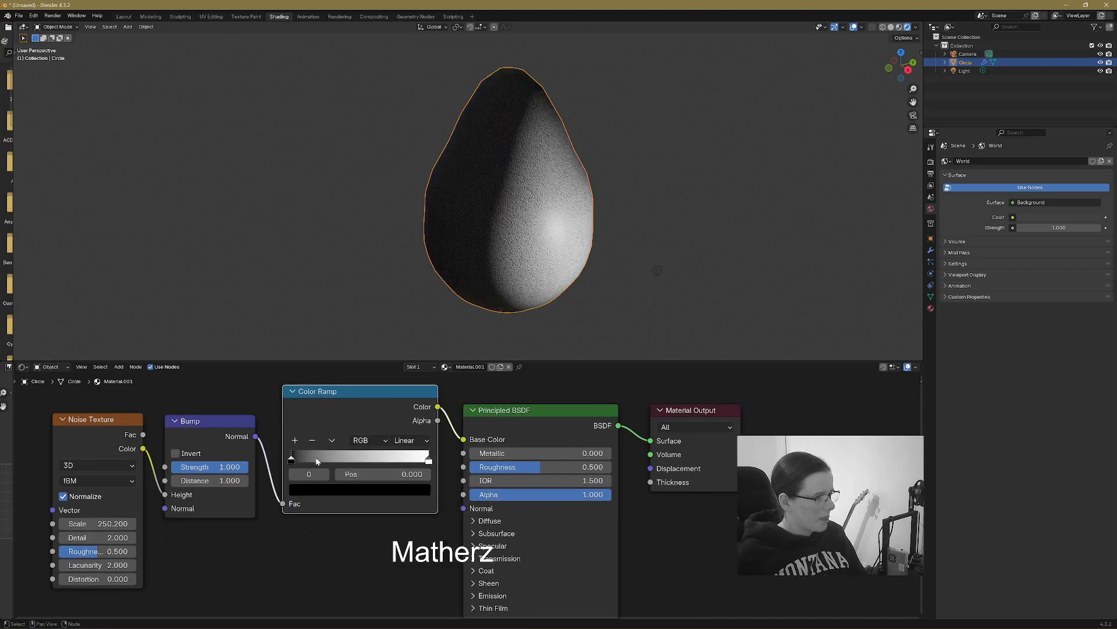
Add a middle stop at position 0.500 to the Color Ramp and tint it light beige.
click(296, 441)
click(368, 489)
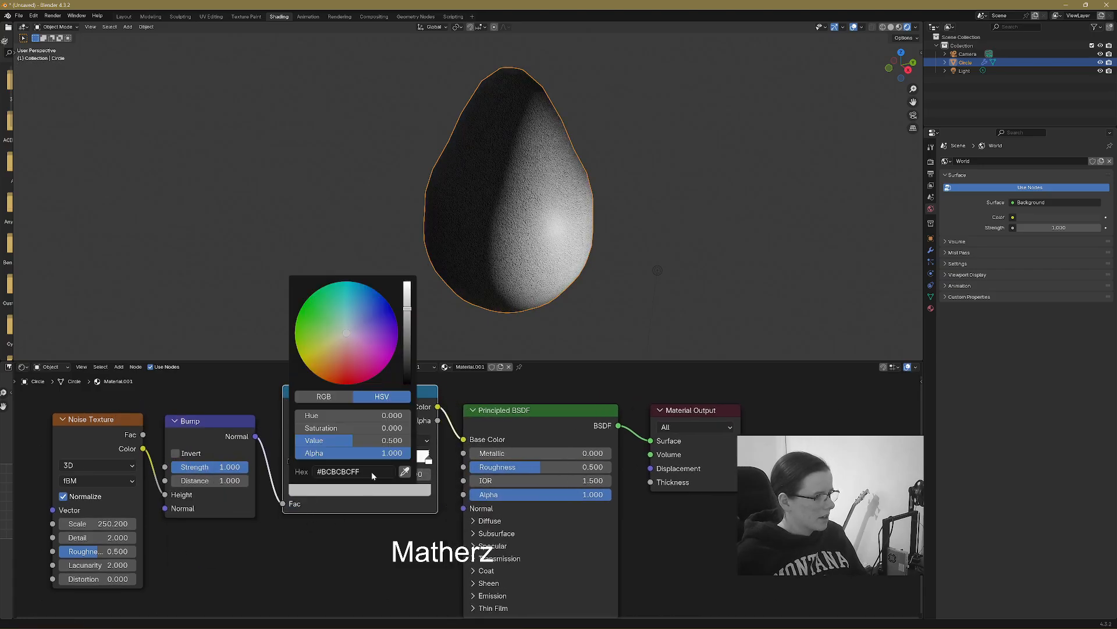
mouse_move(334, 365)
mouse_down()
mouse_move(339, 335)
mouse_move(338, 346)
mouse_up()
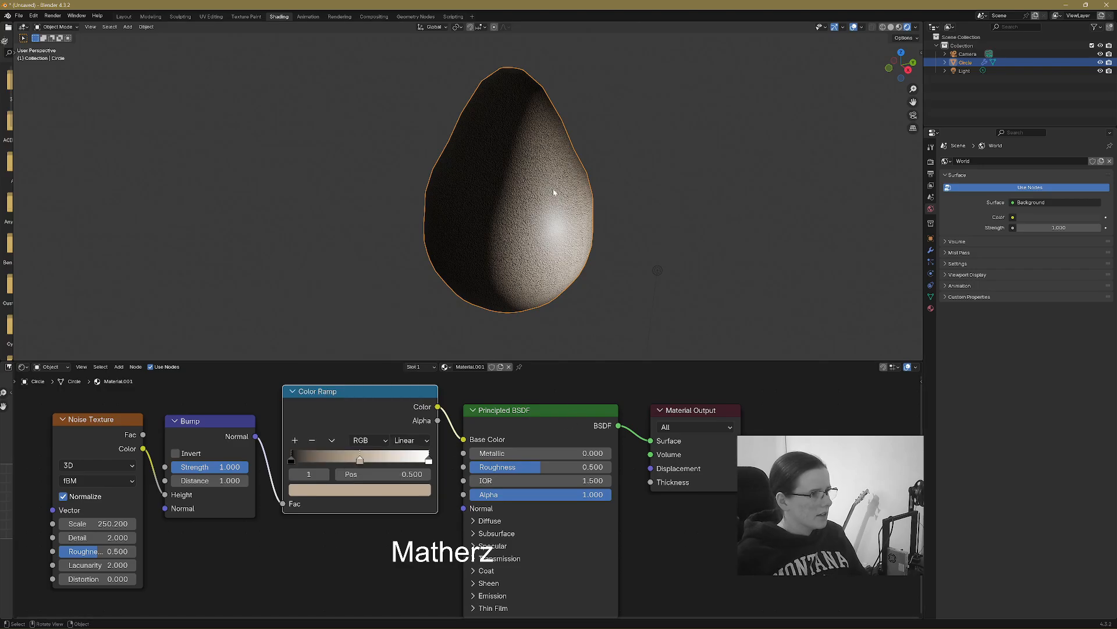
Add a Bevel modifier after the body's Smooth modifier and increase its amount and segment count.
click(930, 251)
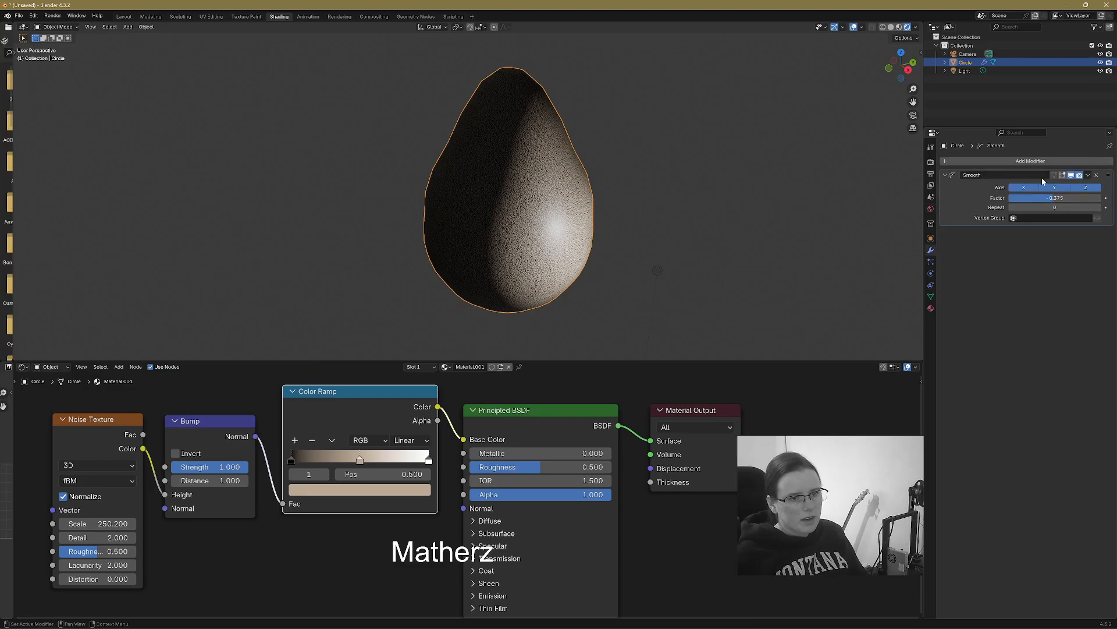
double_click(1016, 175)
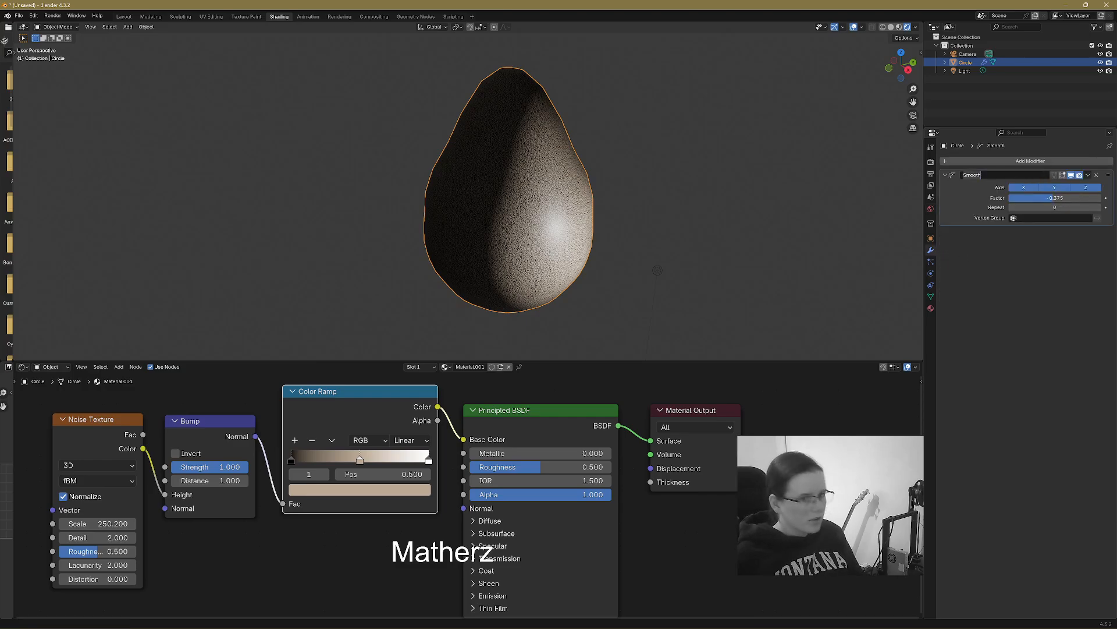
click(1028, 162)
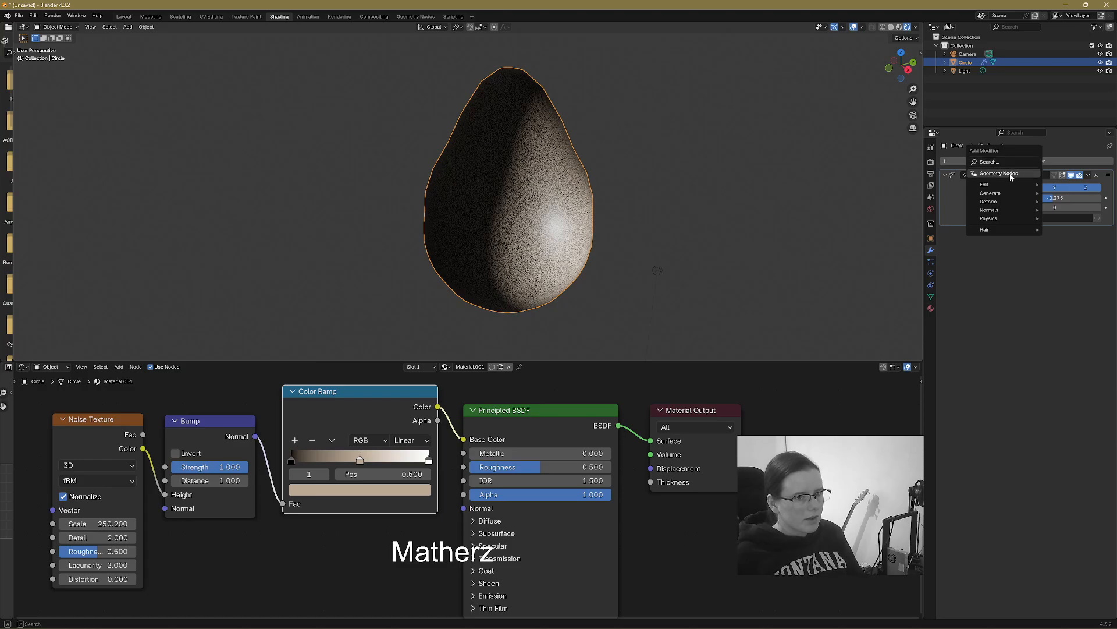
click(989, 162)
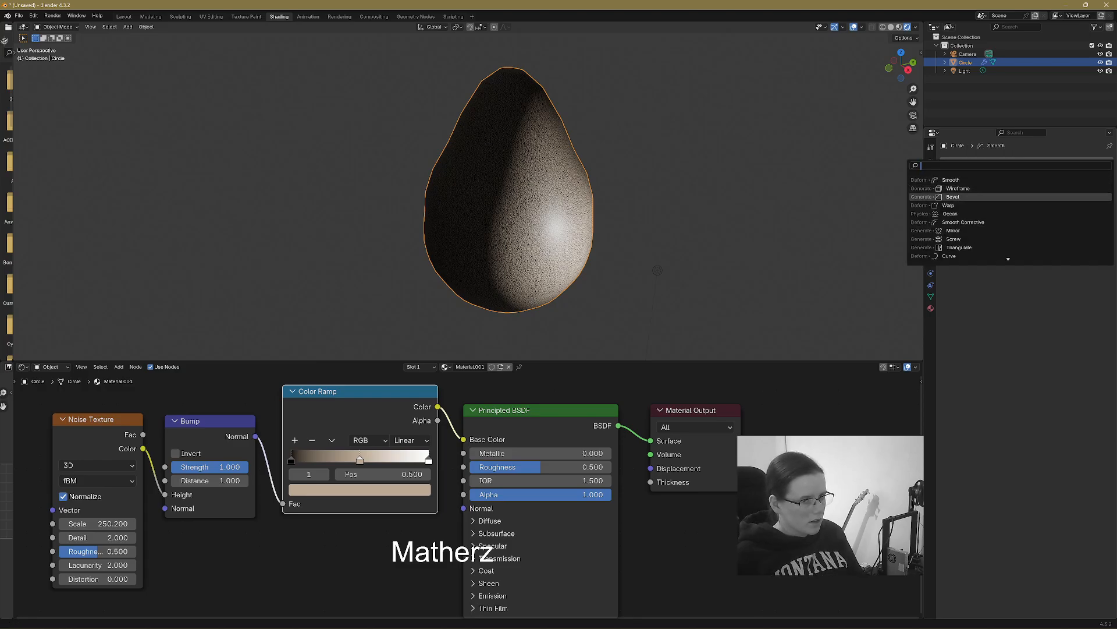
click(953, 197)
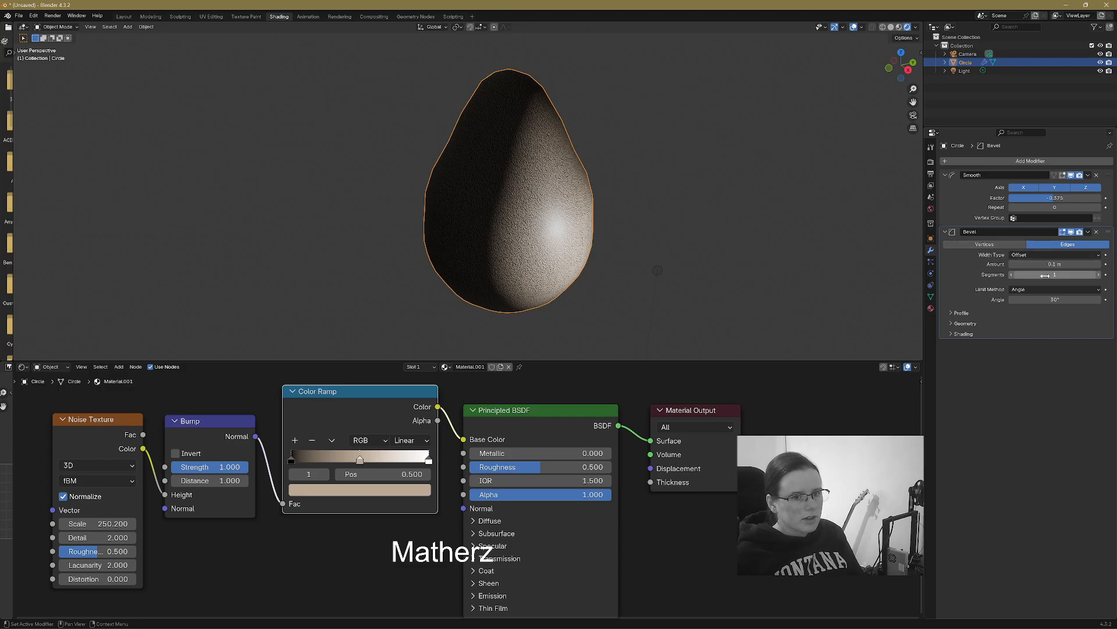
drag(1046, 275, 1069, 275)
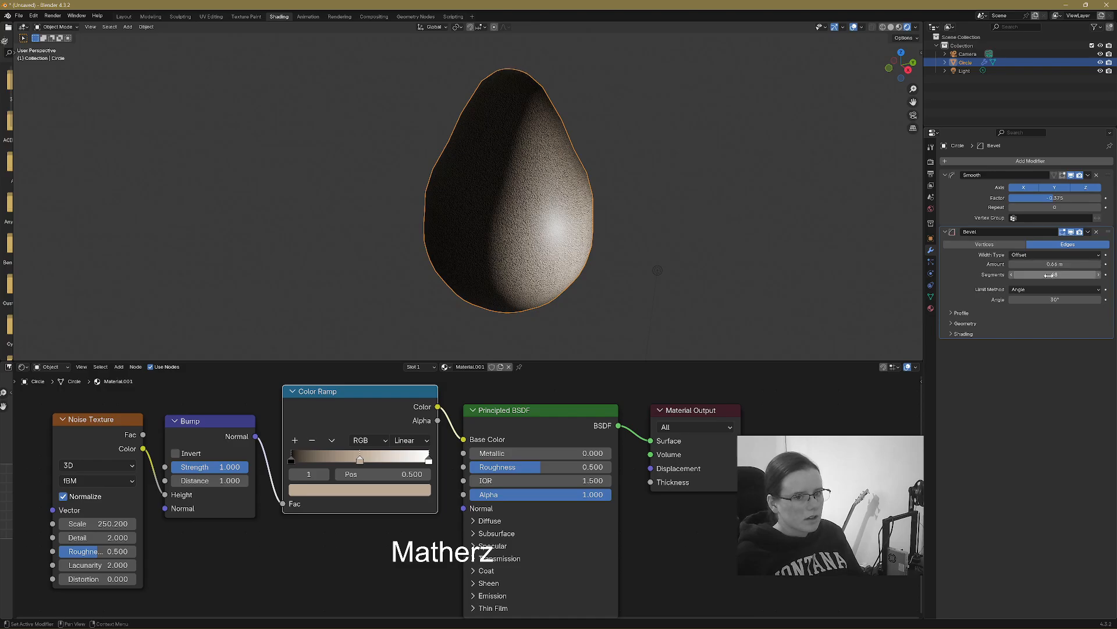
Set the Bevel modifier to 1 segment with a 54.2° limit angle, try Vertices, and return it to Edges.
drag(1055, 275, 1039, 300)
click(1003, 246)
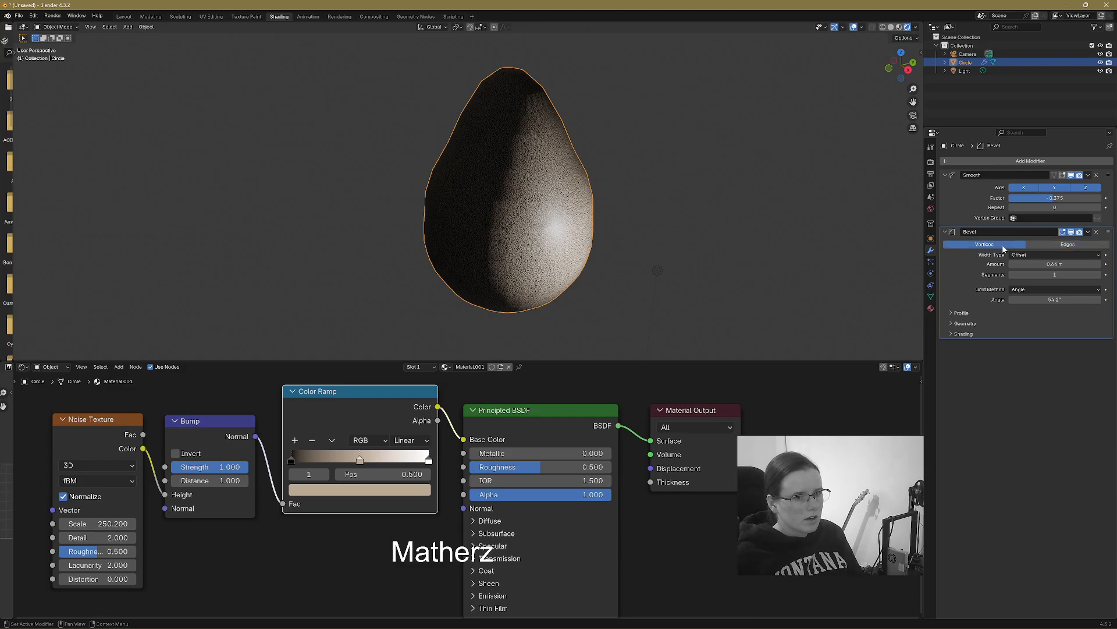
click(1058, 244)
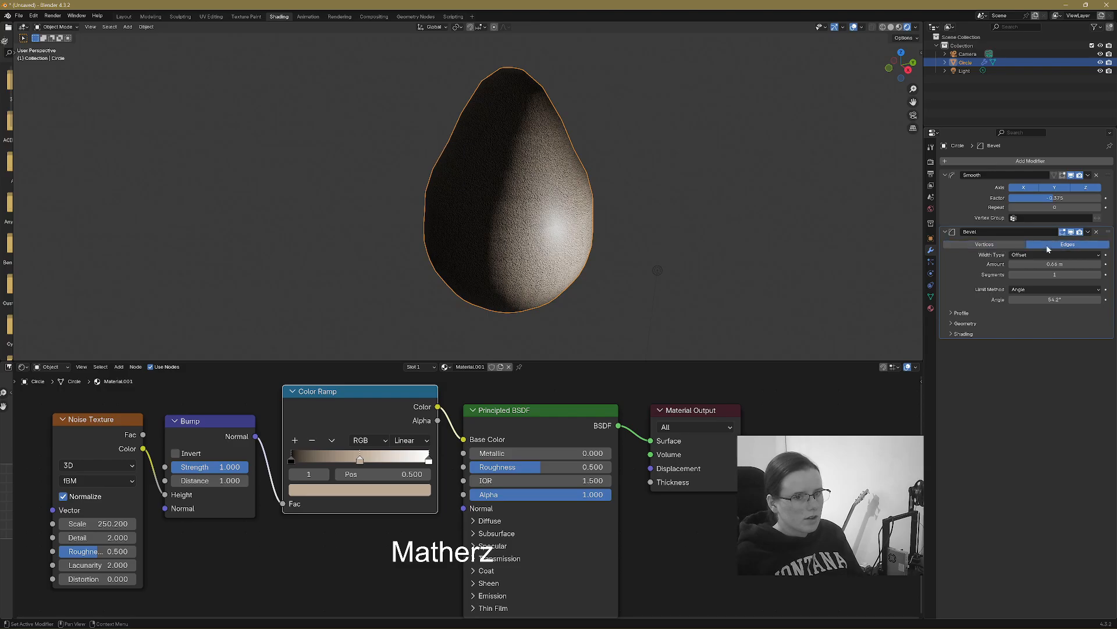
Switch to the Layout workspace and enter Edit Mode on the body, viewing it from the side.
click(124, 17)
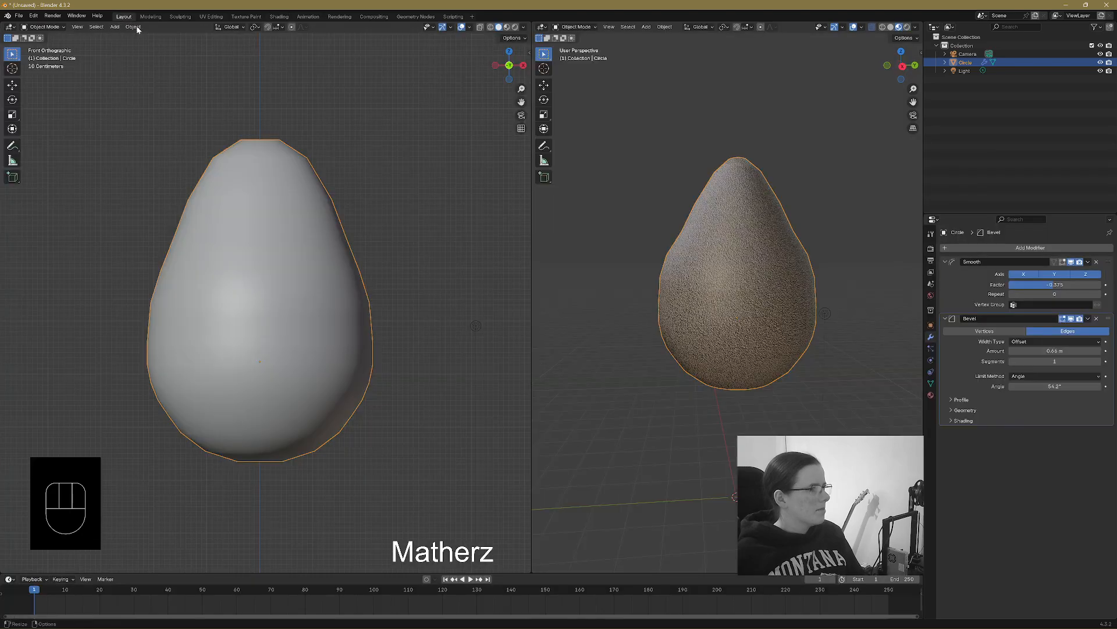
mouse_move(733, 373)
middle_down()
mouse_move(686, 392)
mouse_move(776, 382)
mouse_move(735, 418)
mouse_move(661, 407)
mouse_move(746, 357)
middle_up()
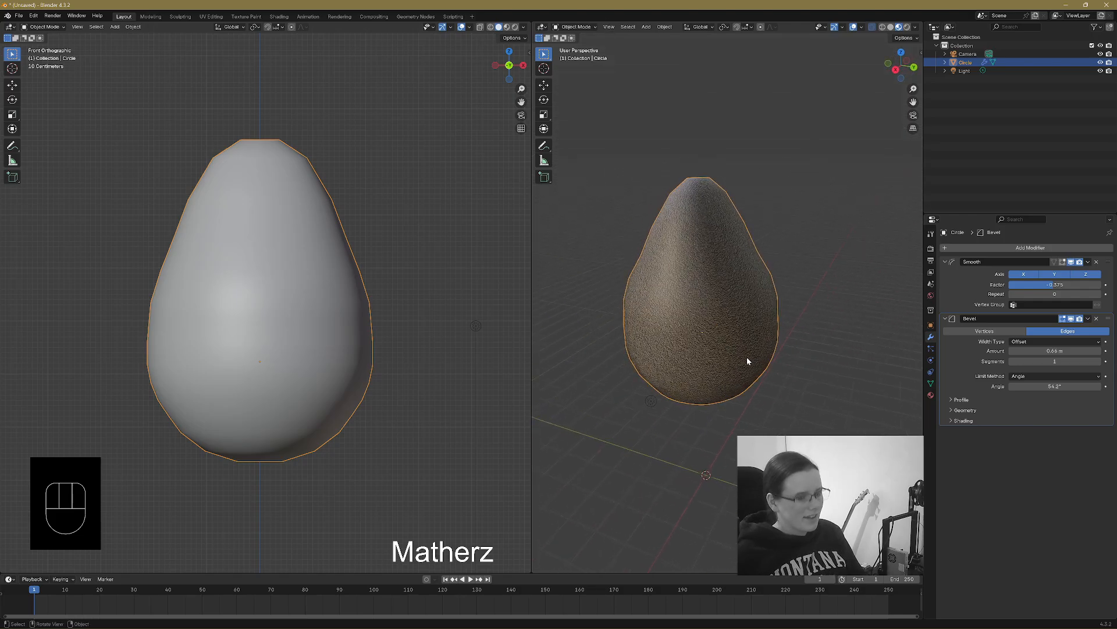
click(594, 28)
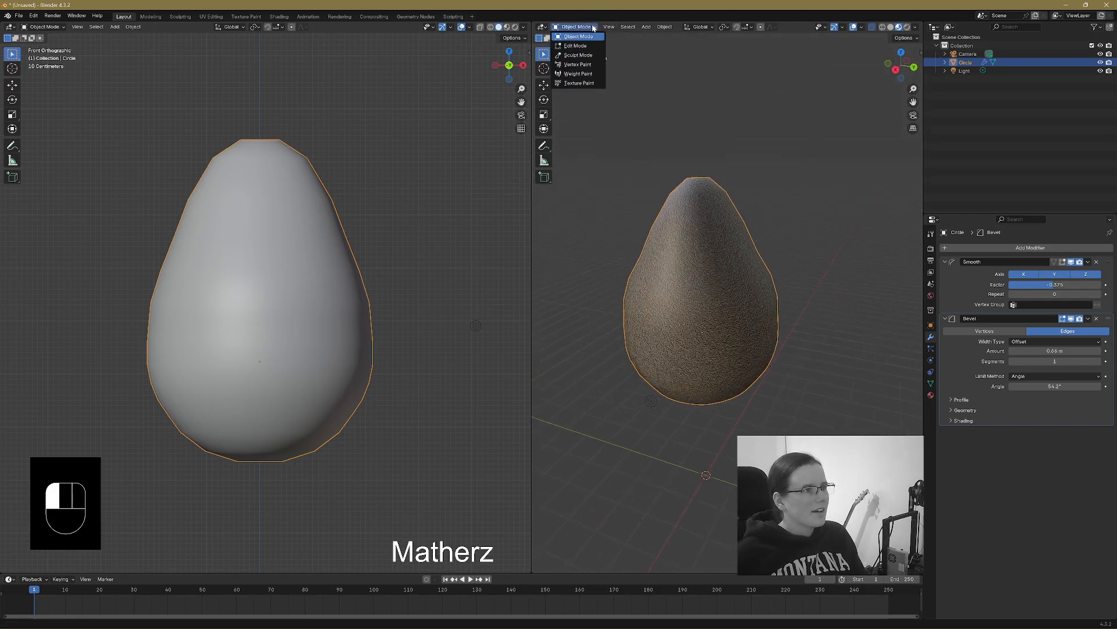
click(584, 46)
middle_drag(809, 250, 759, 272)
drag(669, 215, 690, 224)
click(607, 27)
scroll(781, 242, down, 2)
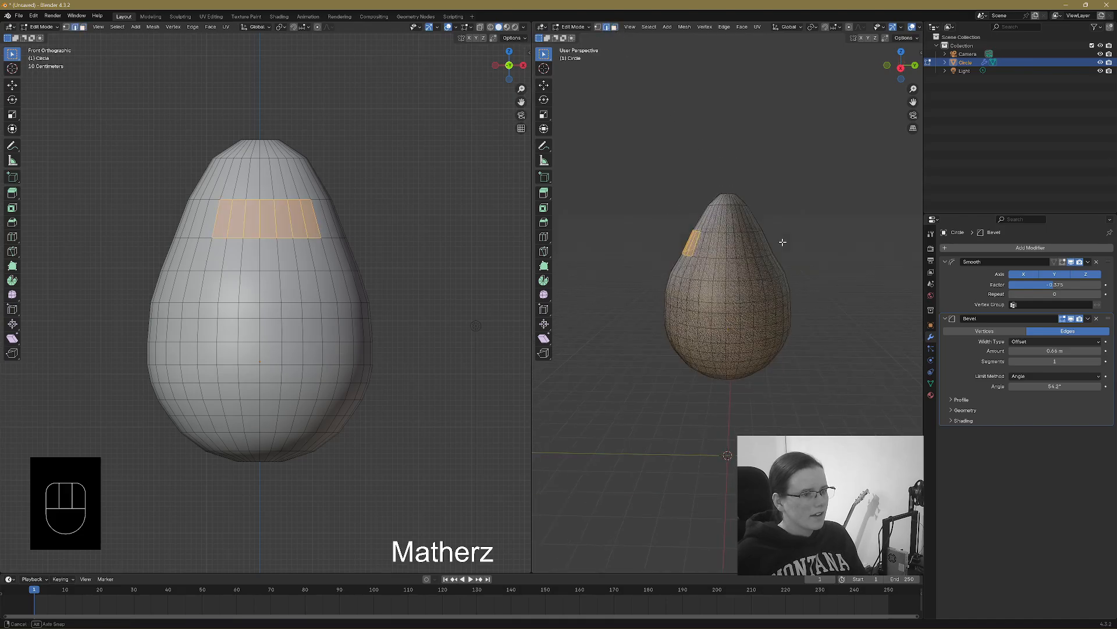
Select the horizontal edge loop around the upper body and scale it by about 1.09 along Y.
middle_drag(781, 242, 783, 237)
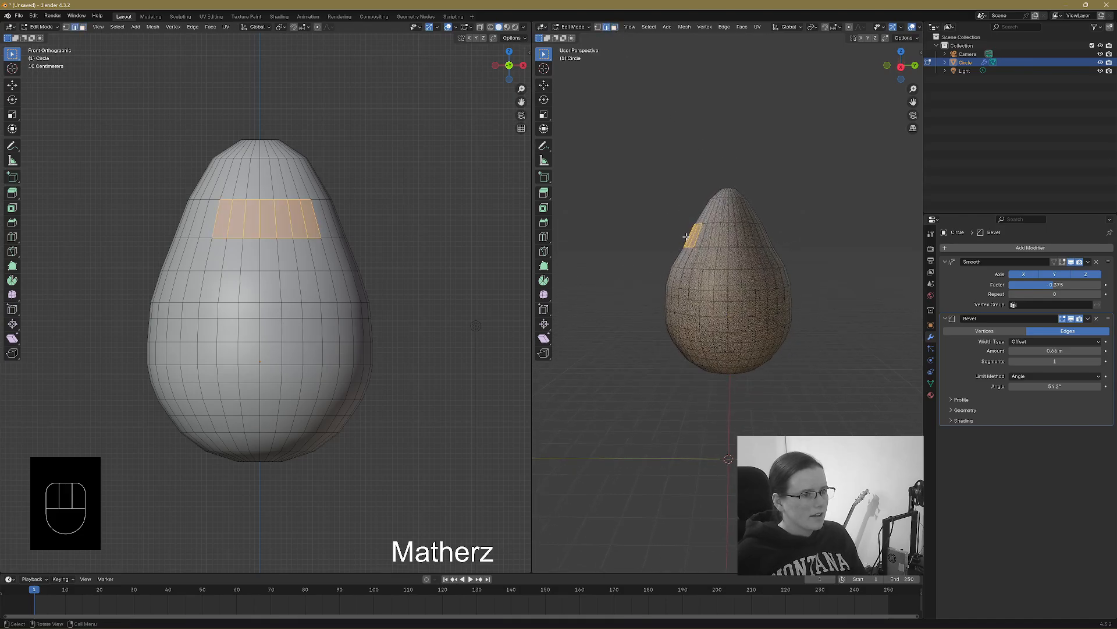
alt+click(789, 257)
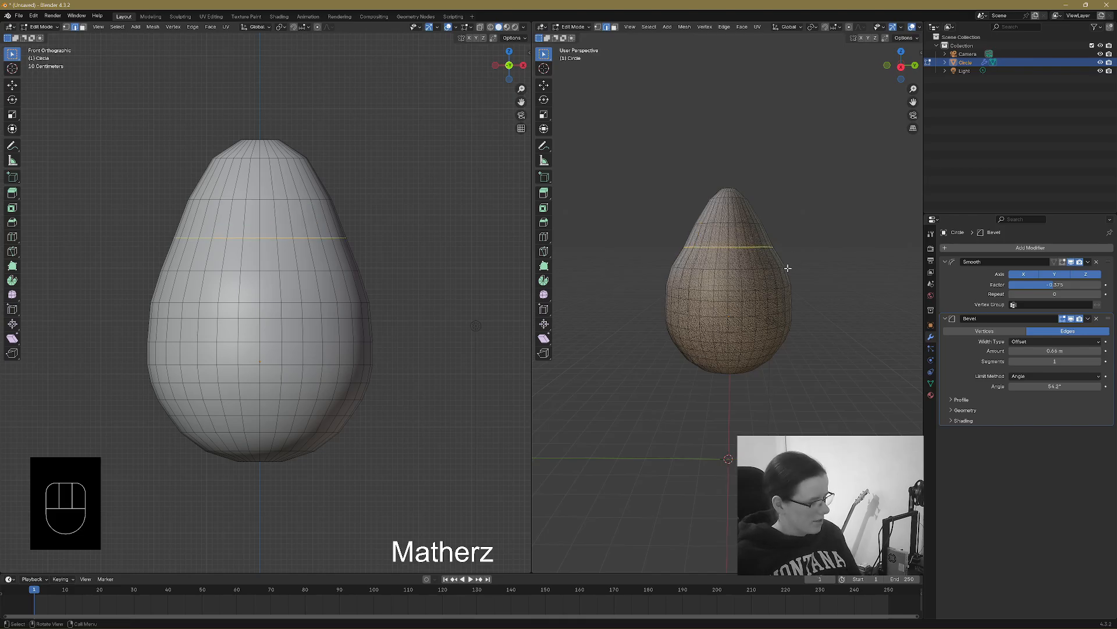
key(s)
key(x)
key(y)
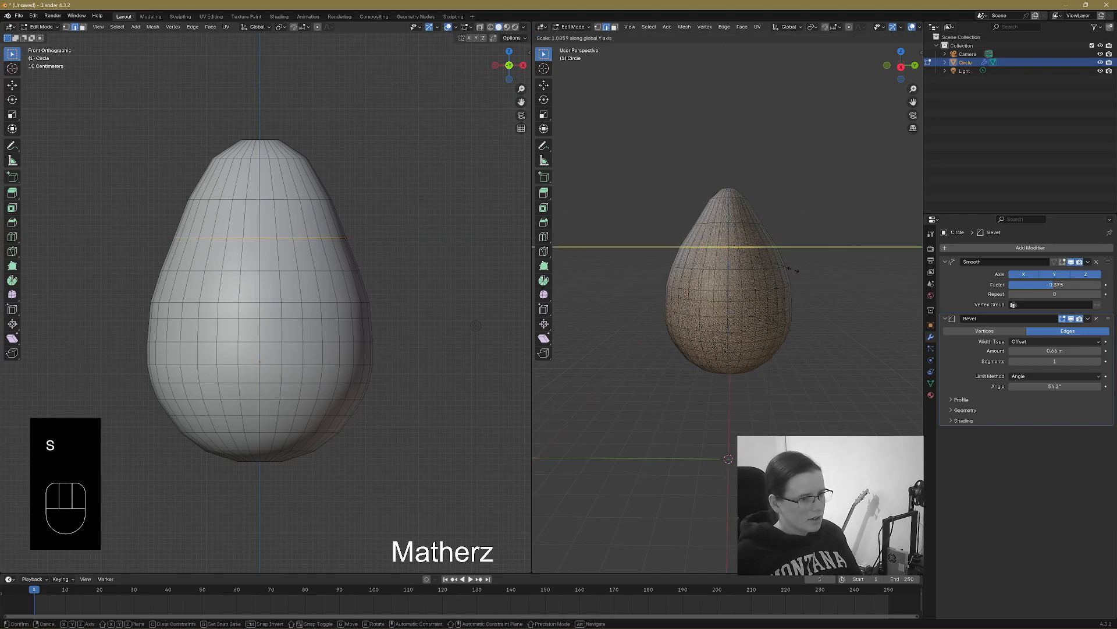
click(790, 264)
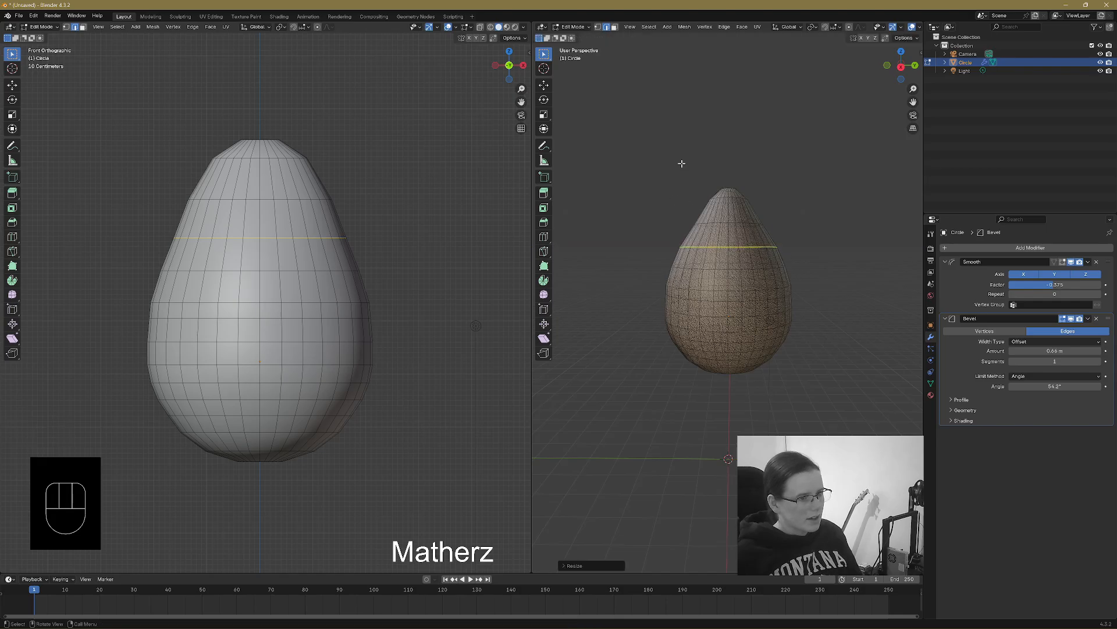
Select the body's top rings, move them slightly down and scale them up by about 1.15.
drag(682, 164, 777, 234)
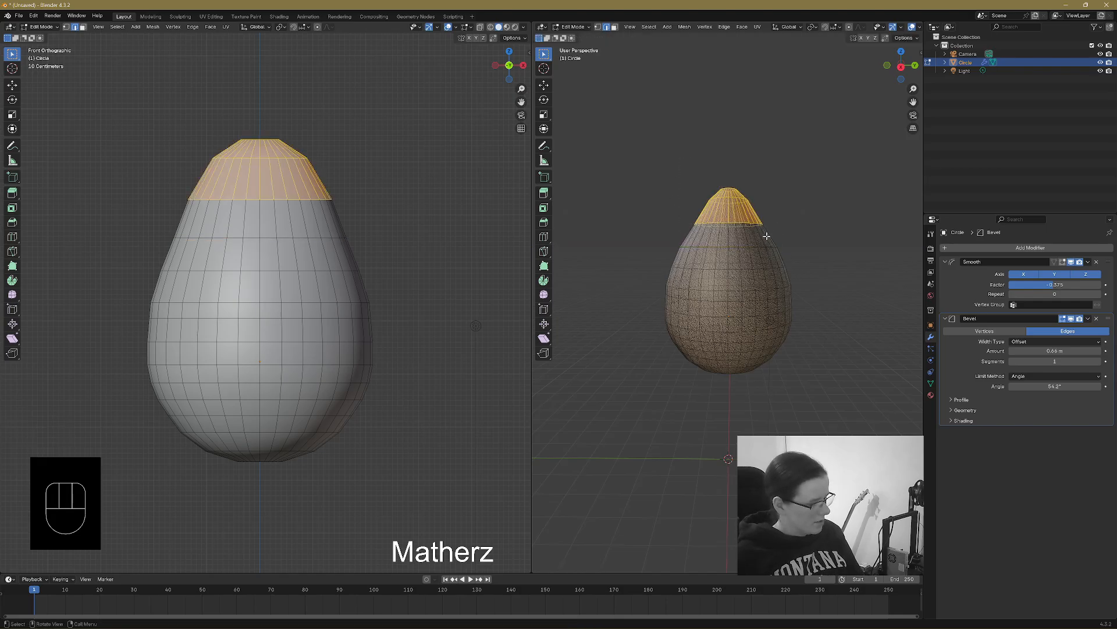
key(g)
click(766, 239)
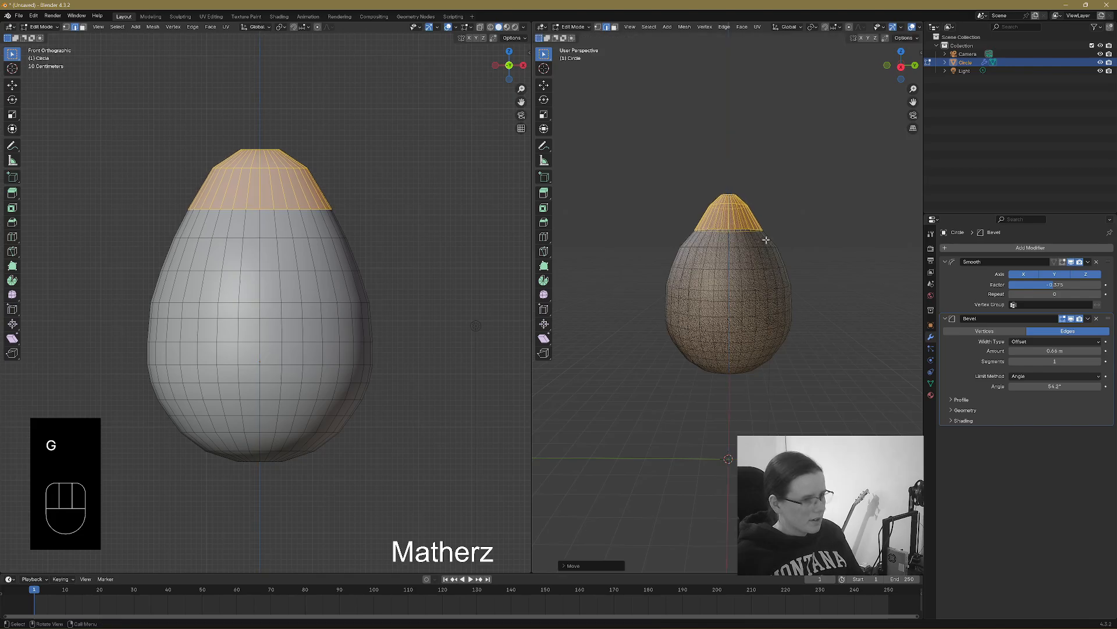
key(s)
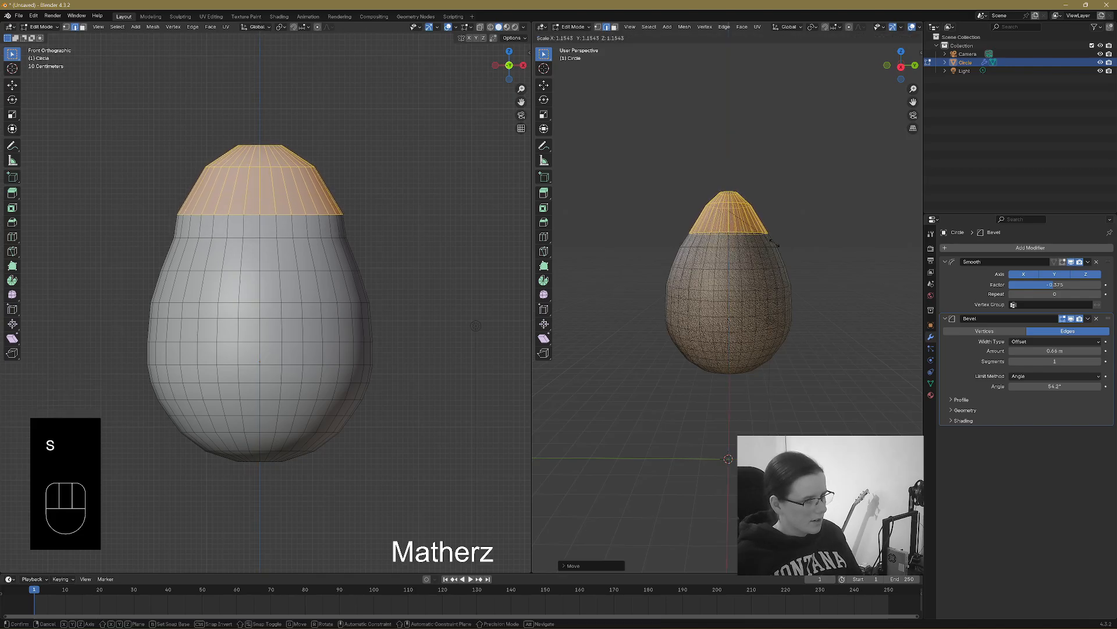
click(697, 191)
Select only the uppermost cap of the body and lower it along Z to flatten the pointed top.
key(ctrl+KP_Subtract)
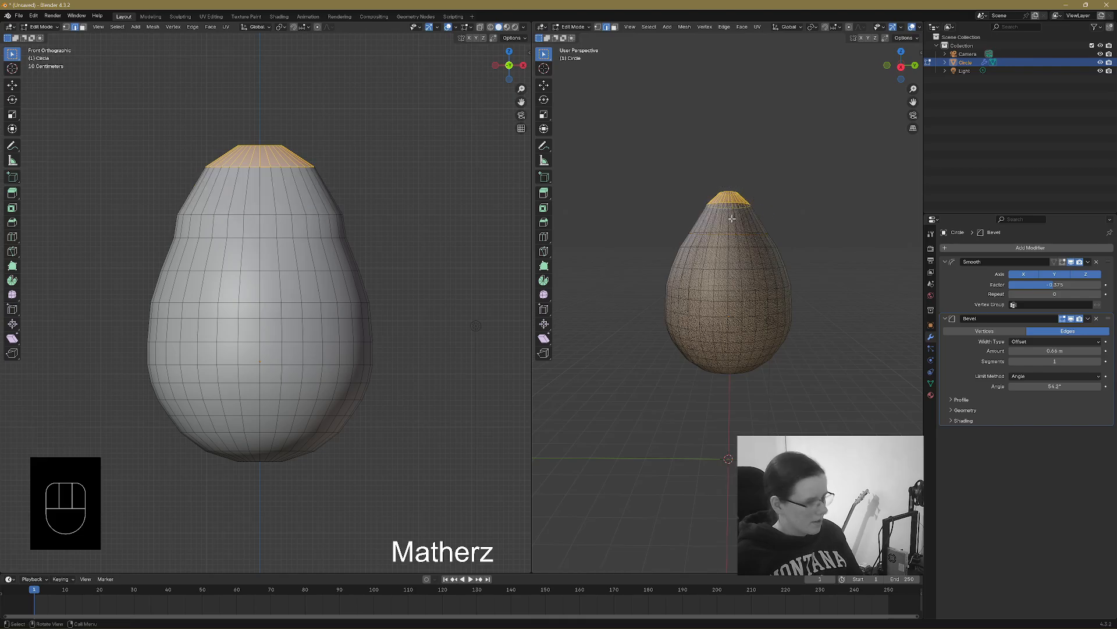
key(g)
key(x)
key(z)
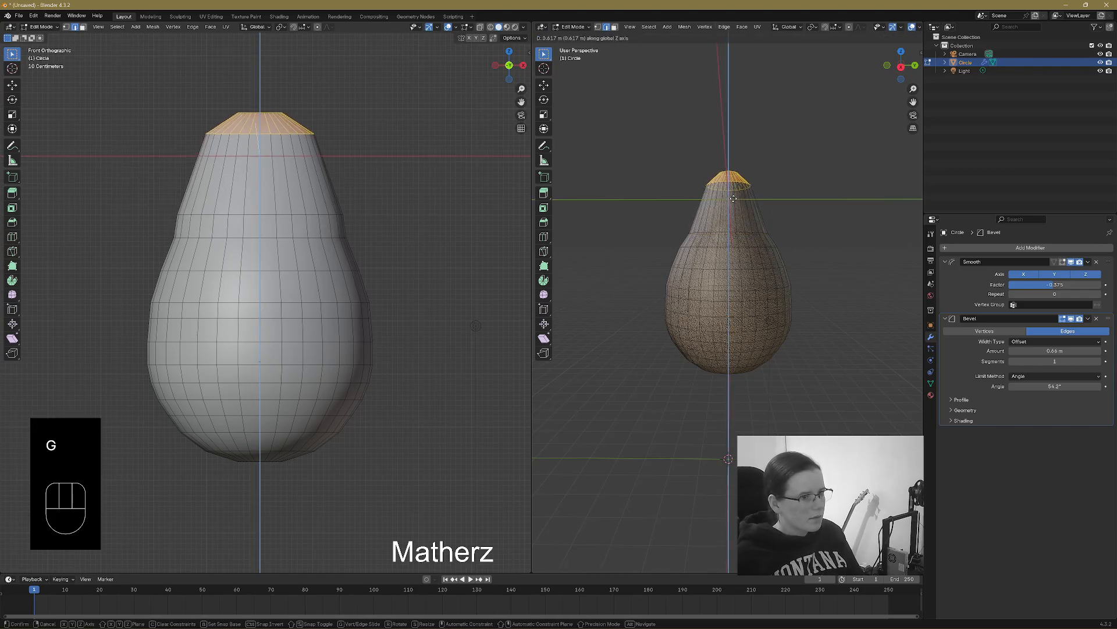
click(735, 232)
click(779, 234)
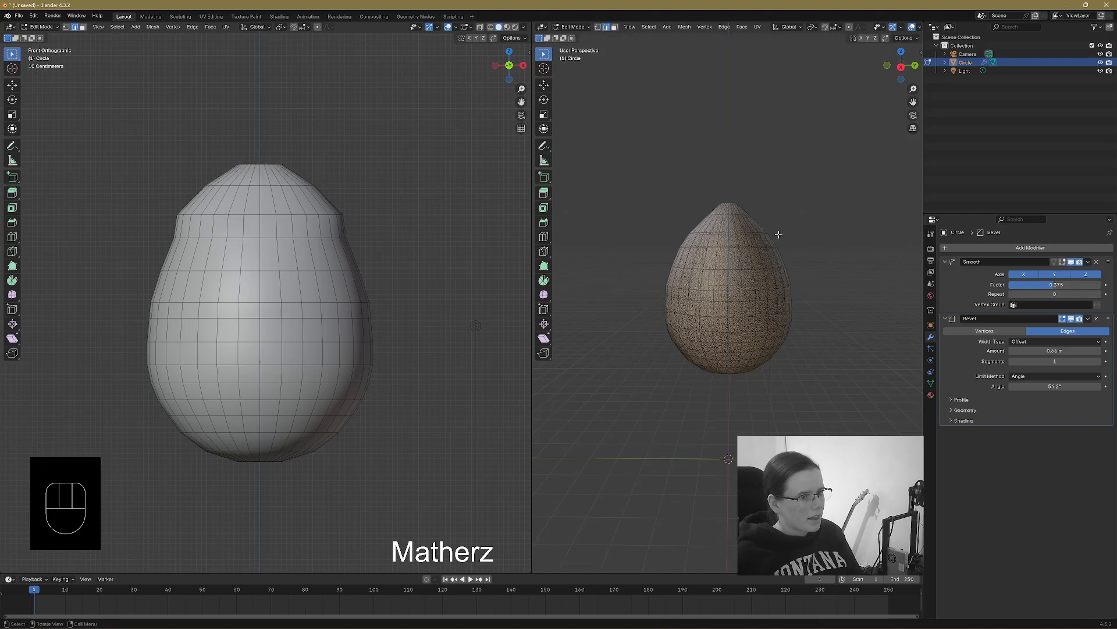
Select the small topmost ring and lower it slightly along Z for a rounder tip.
drag(707, 185, 759, 210)
middle_drag(759, 210, 763, 265)
key(g)
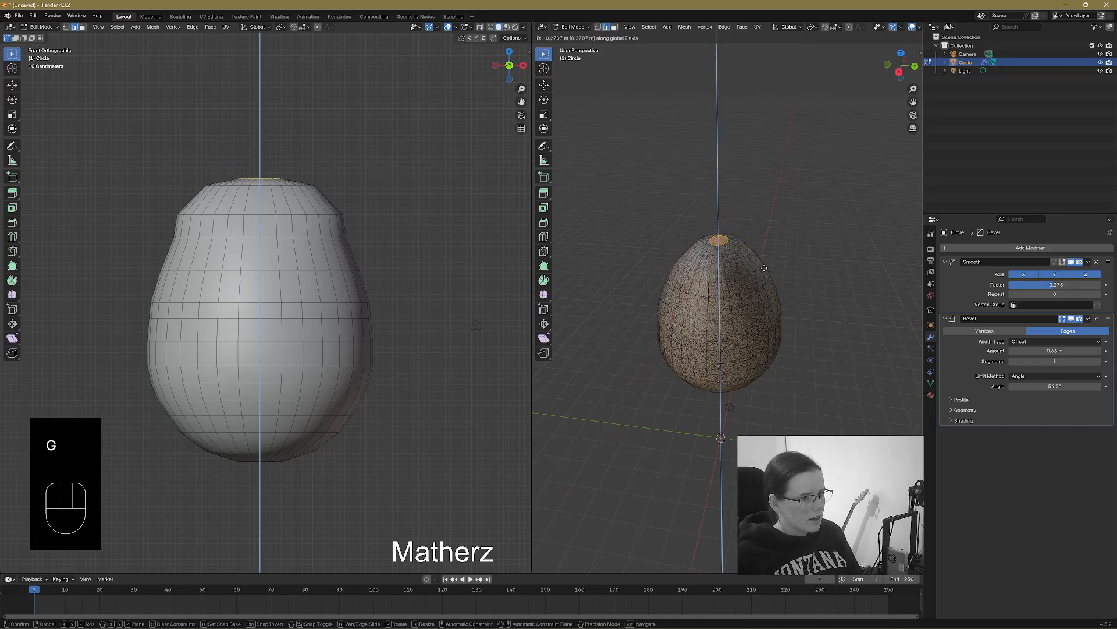
click(763, 266)
click(817, 309)
middle_drag(816, 309, 862, 283)
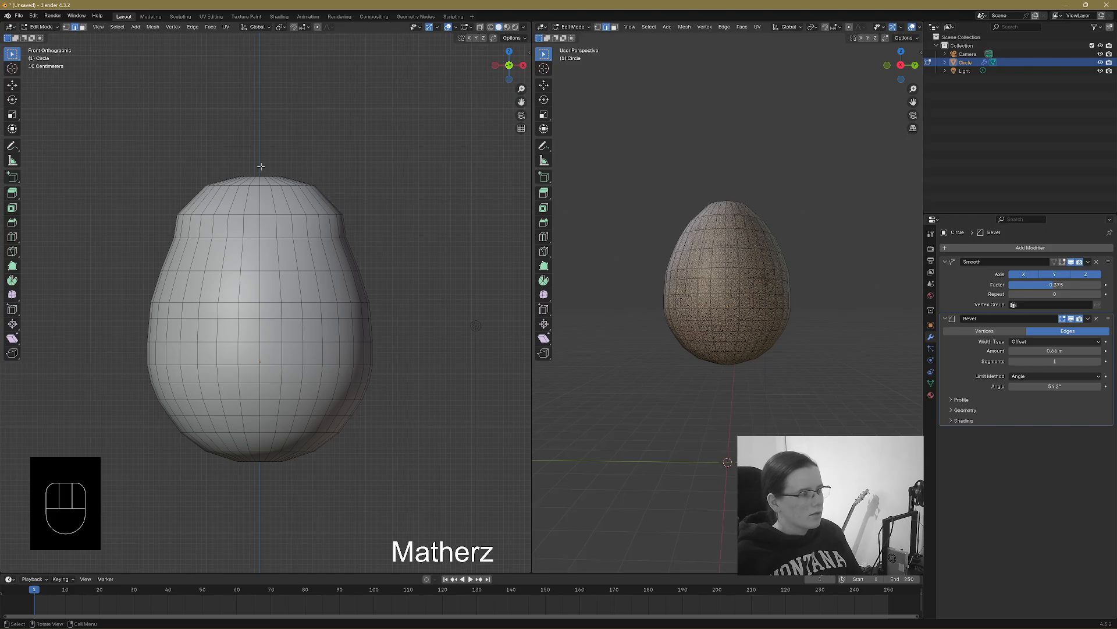
Try to narrow the shoulder ring along X with only its visible edges selected, and undo the change.
drag(167, 208, 376, 216)
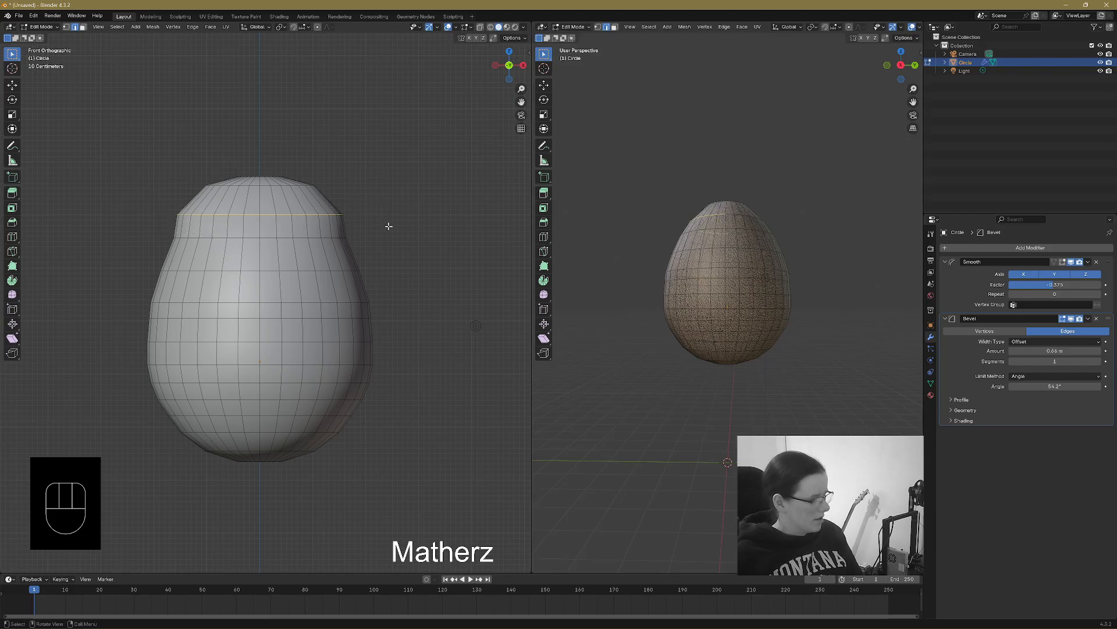
key(s)
middle_drag(388, 225, 378, 222)
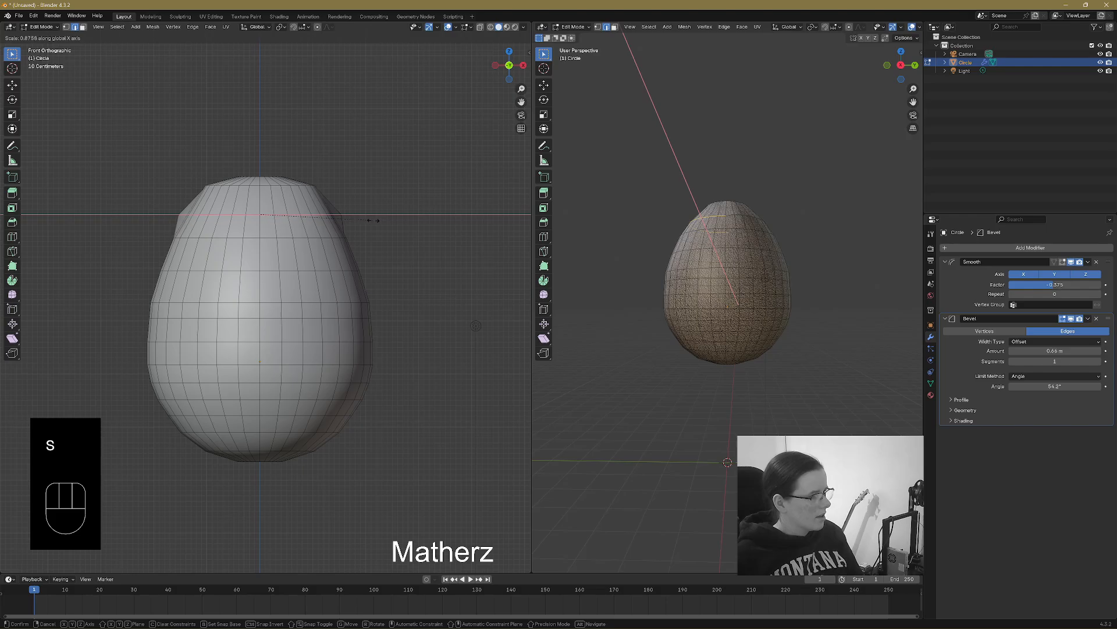
click(373, 220)
drag(162, 203, 361, 222)
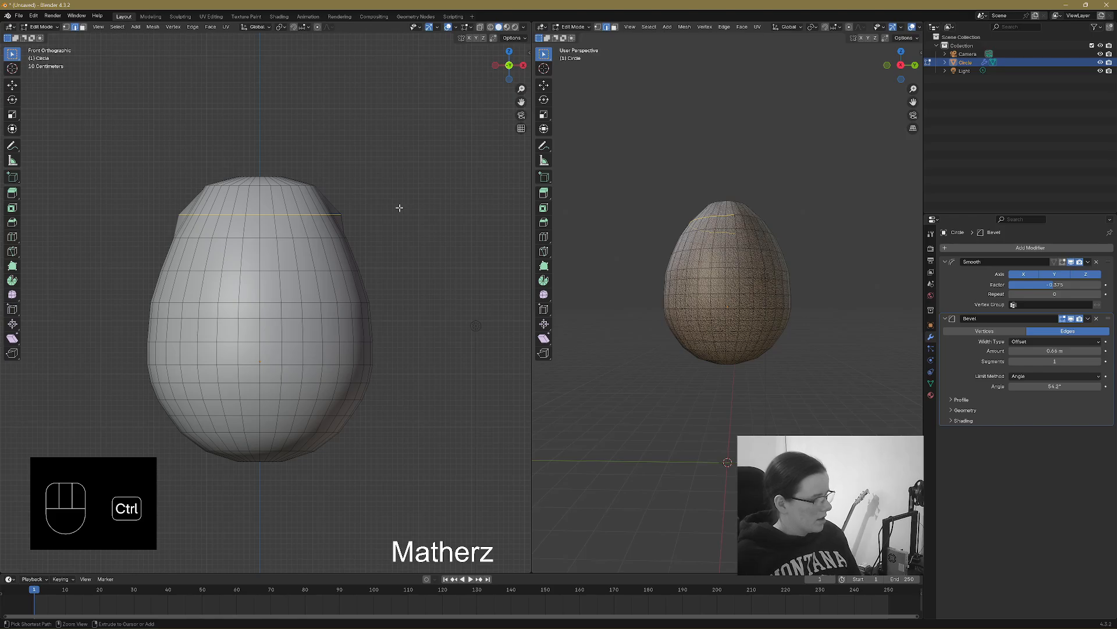
key(ctrl+z)
key(ctrl+z)
Enable X-ray in the front view, select the complete shoulder ring and scale it by about 0.9 along X.
click(480, 28)
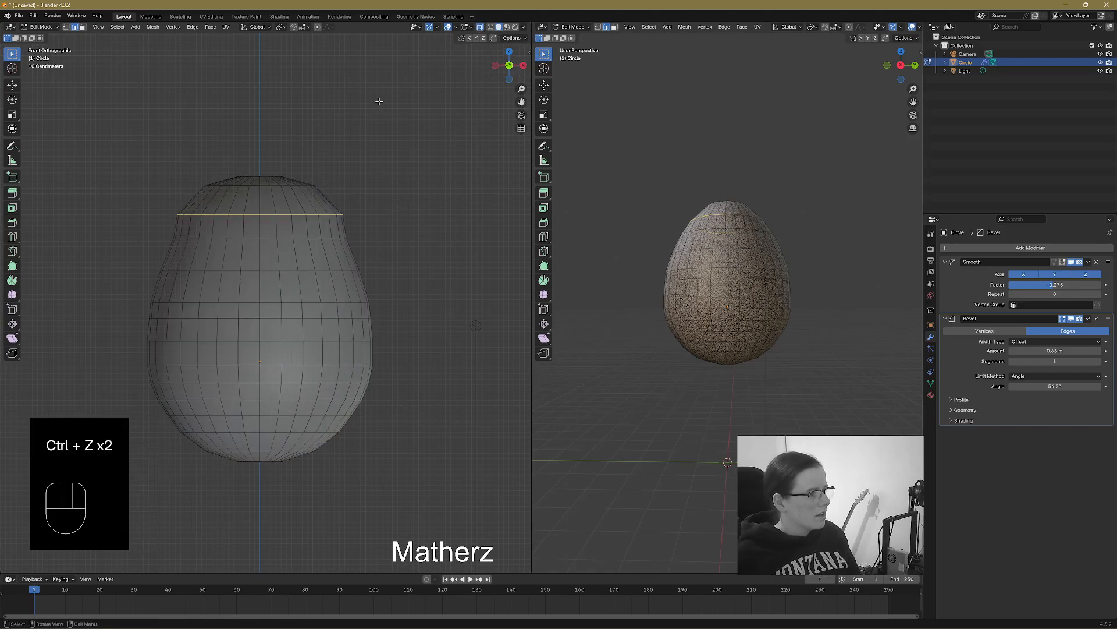
drag(168, 205, 360, 228)
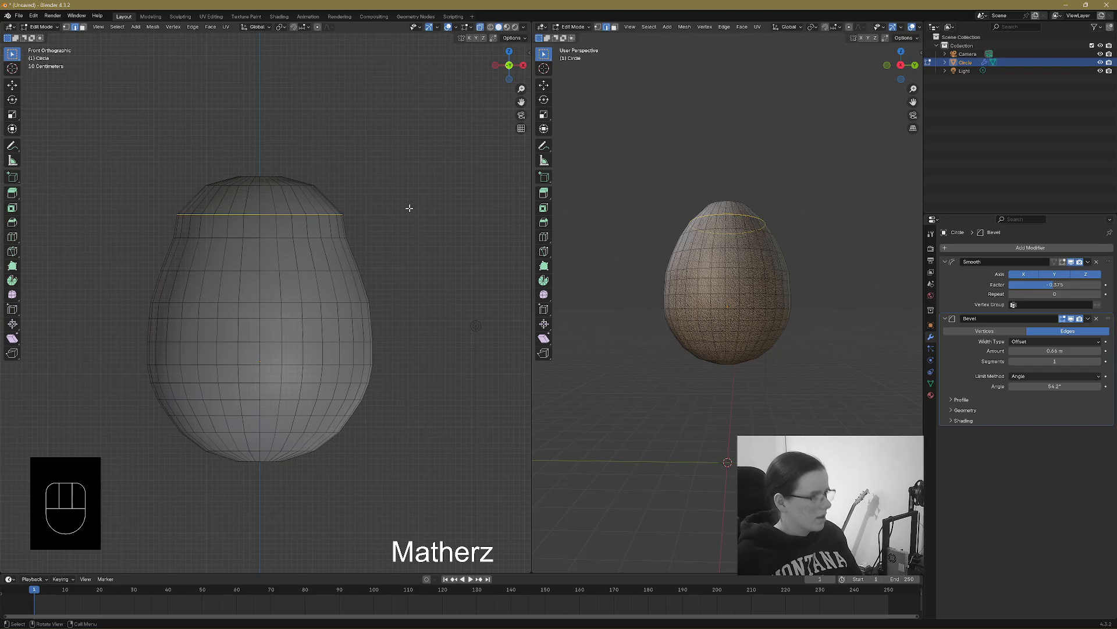
key(s)
key(x)
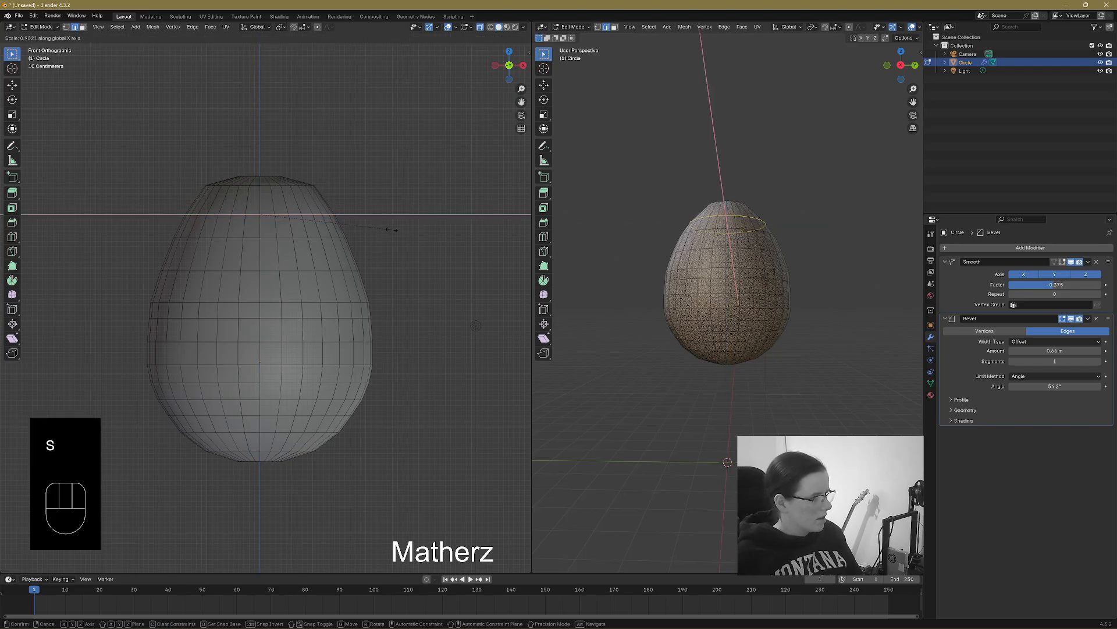
click(385, 228)
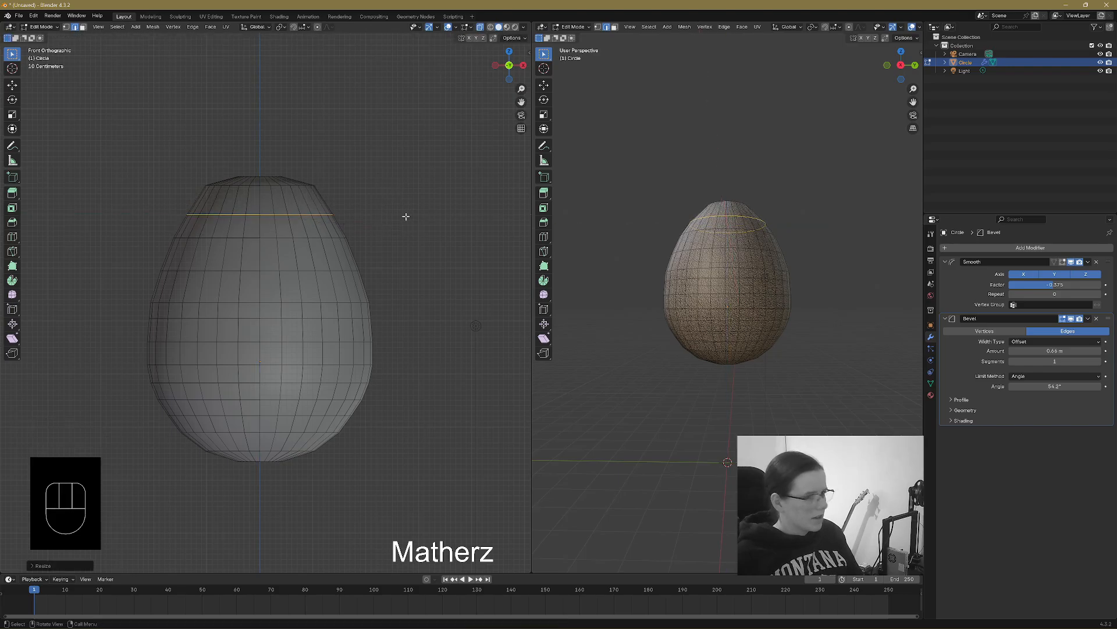
Return to Object Mode and check the body's silhouette from another side.
click(42, 26)
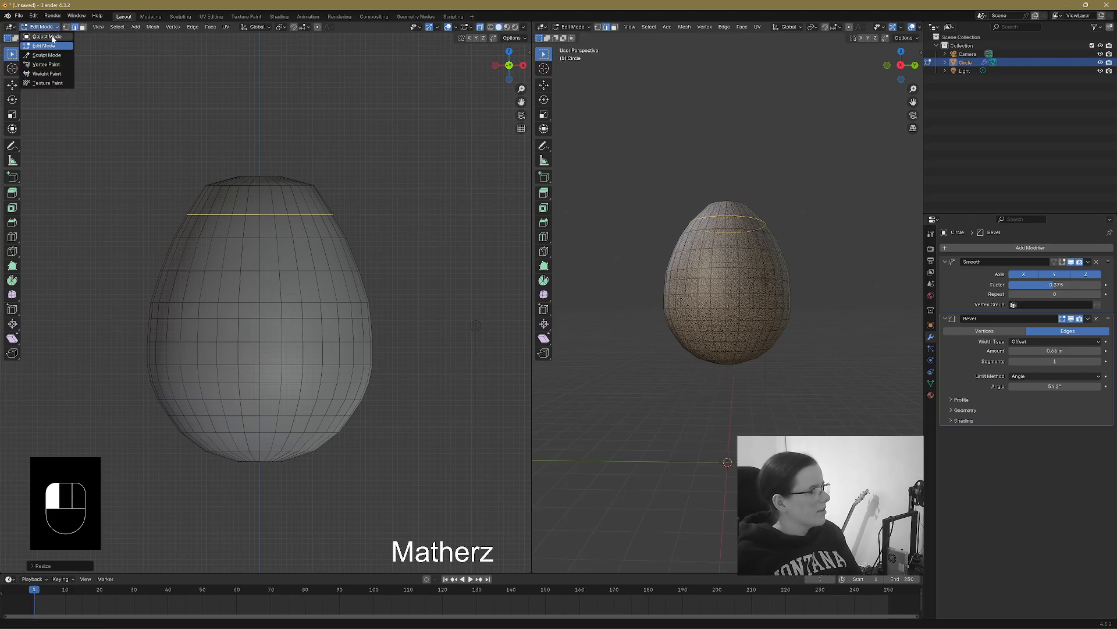
click(44, 37)
middle_drag(668, 369, 564, 368)
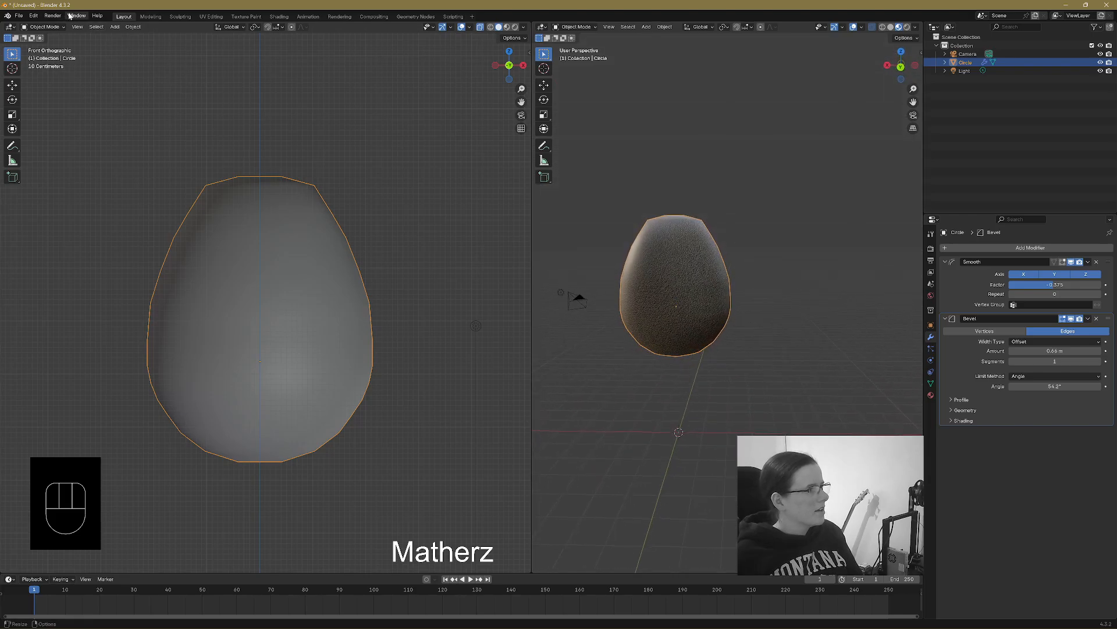
Display the perspective view as wireframe and enter Edit Mode on the body.
click(883, 27)
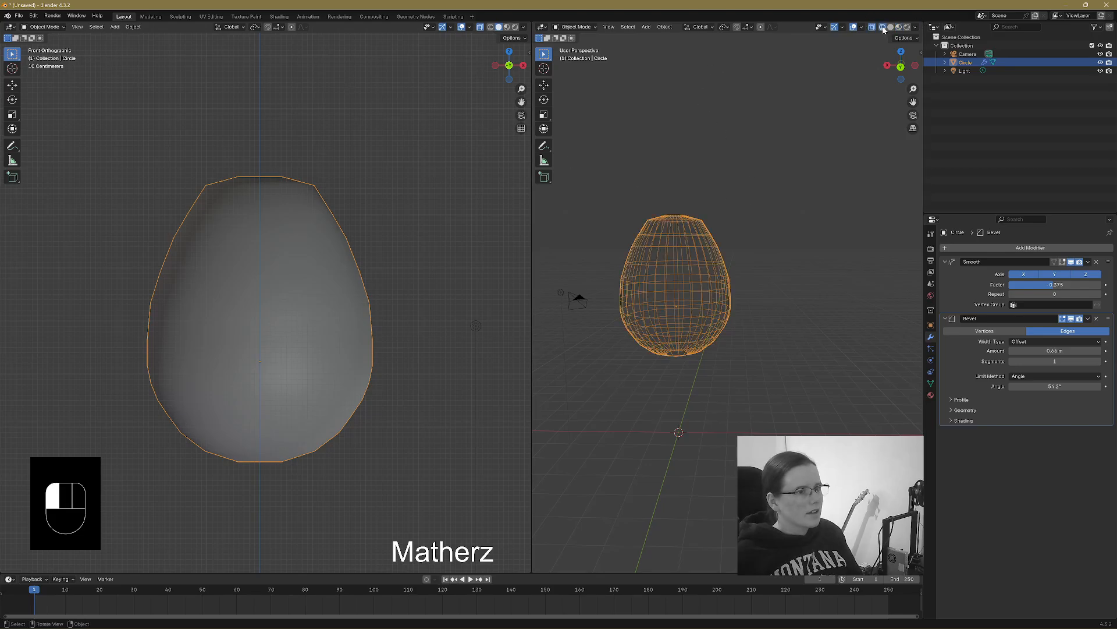
click(587, 27)
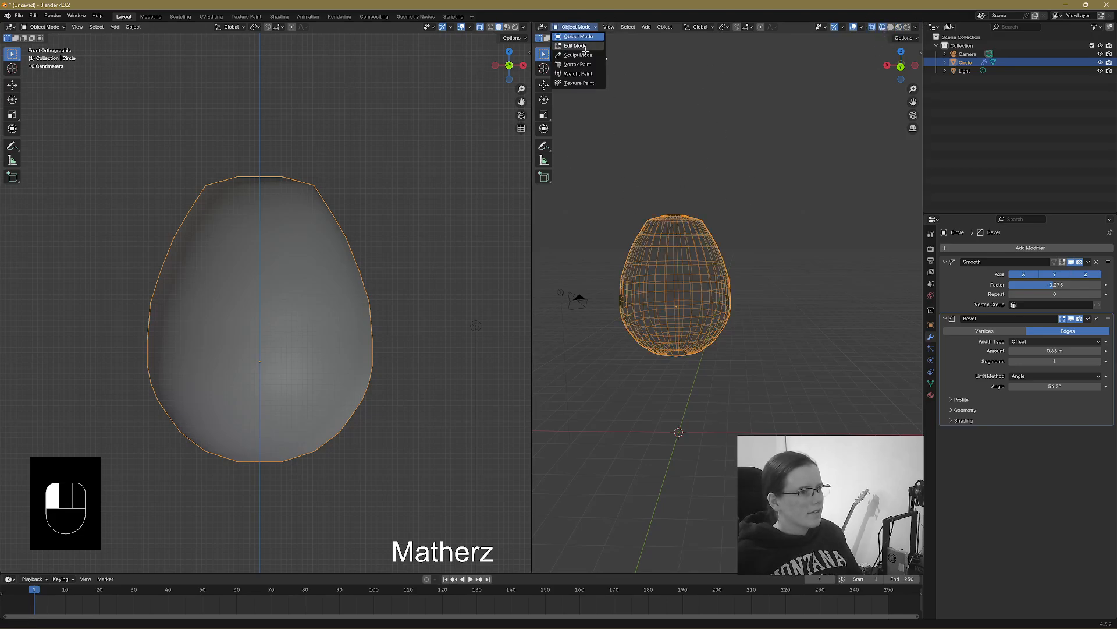
click(582, 49)
Select the flat cap at the top of the body and narrow it along X to about three quarters.
drag(641, 192, 725, 233)
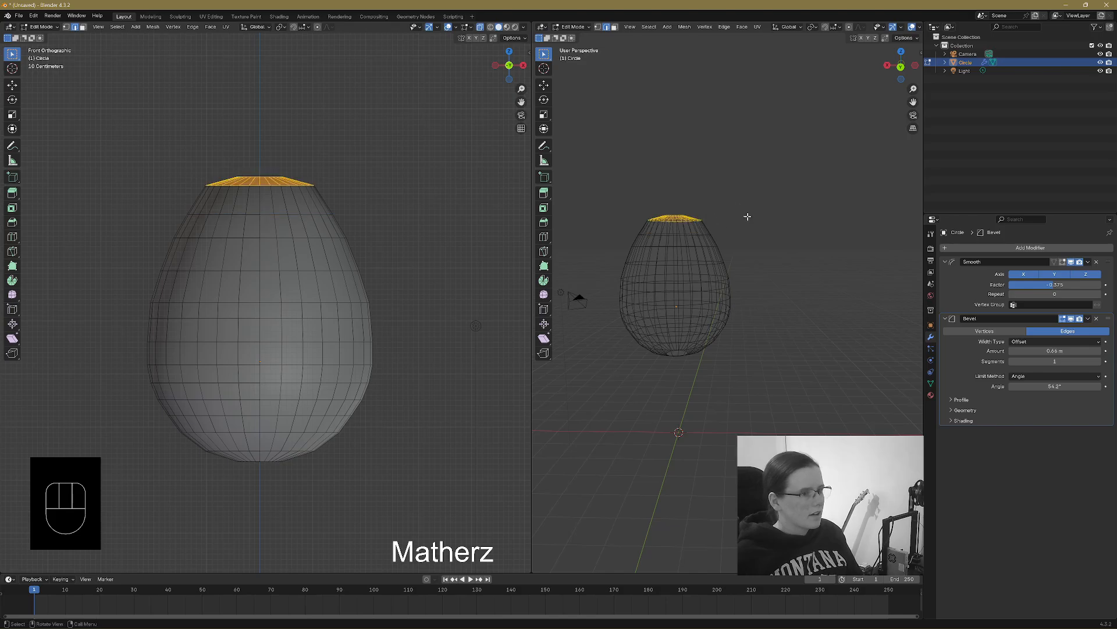
key(s)
key(x)
key(y)
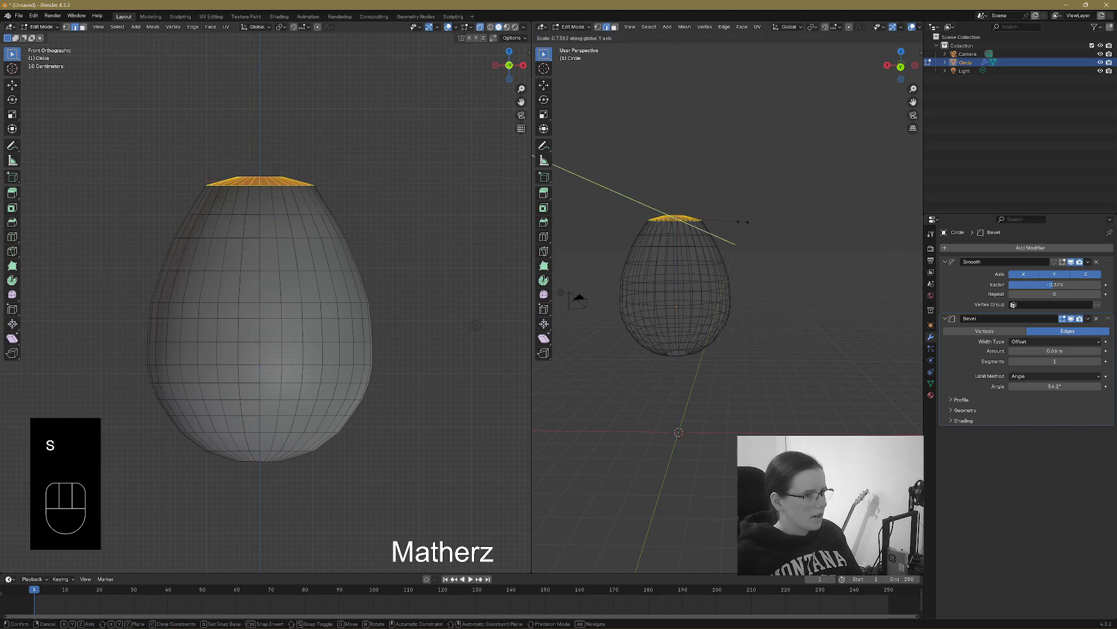
key(x)
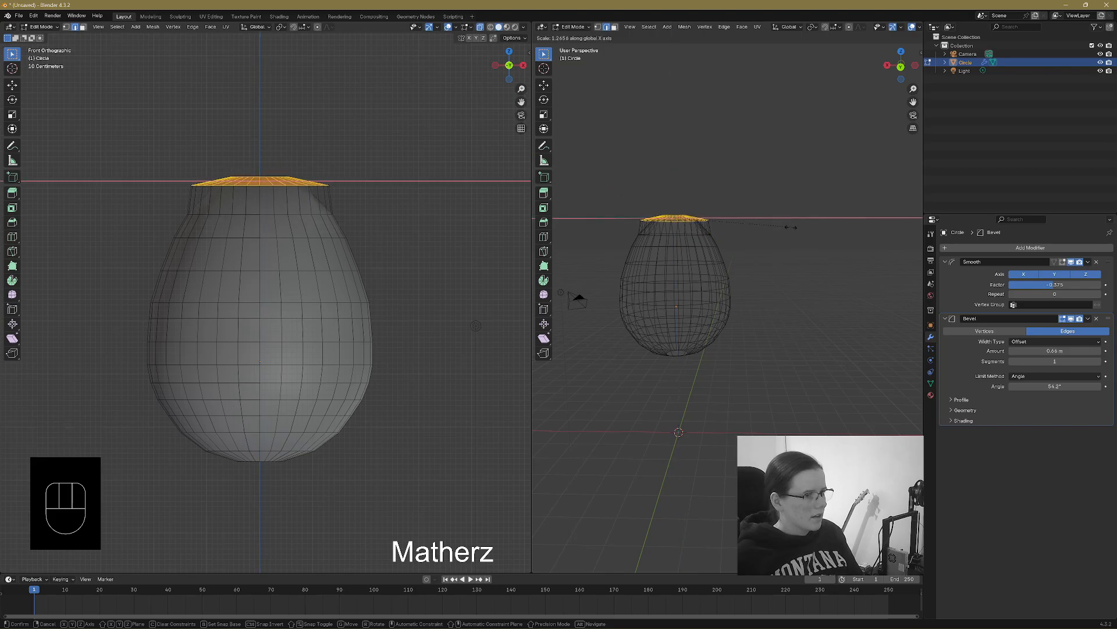
click(743, 224)
middle_drag(741, 225, 685, 145)
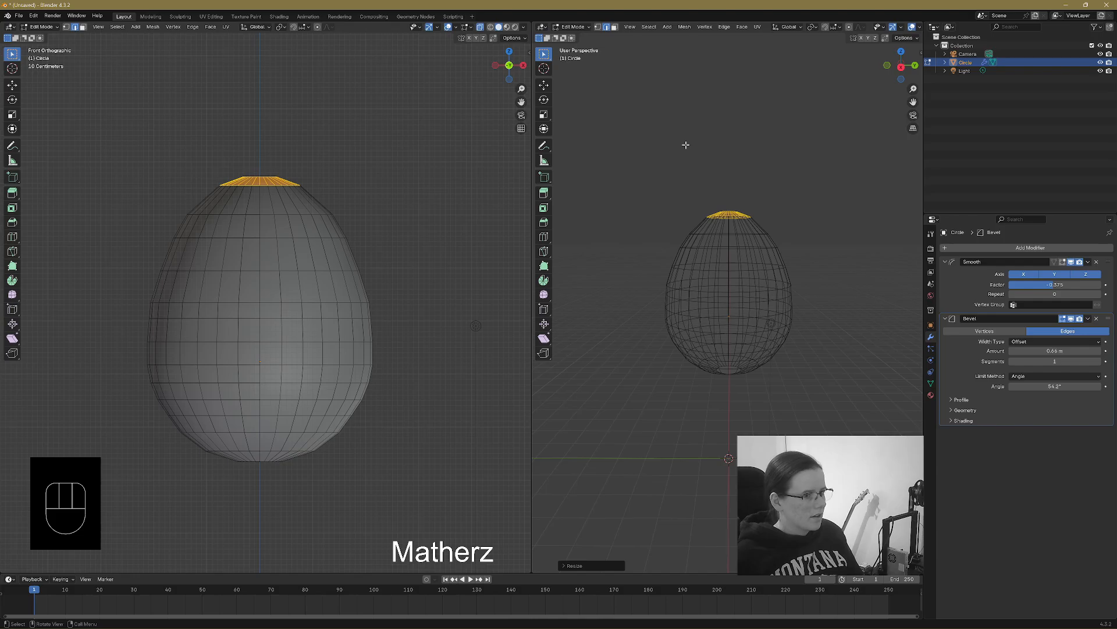
Return to Object Mode and switch the perspective view to rendered shading.
click(578, 27)
click(576, 39)
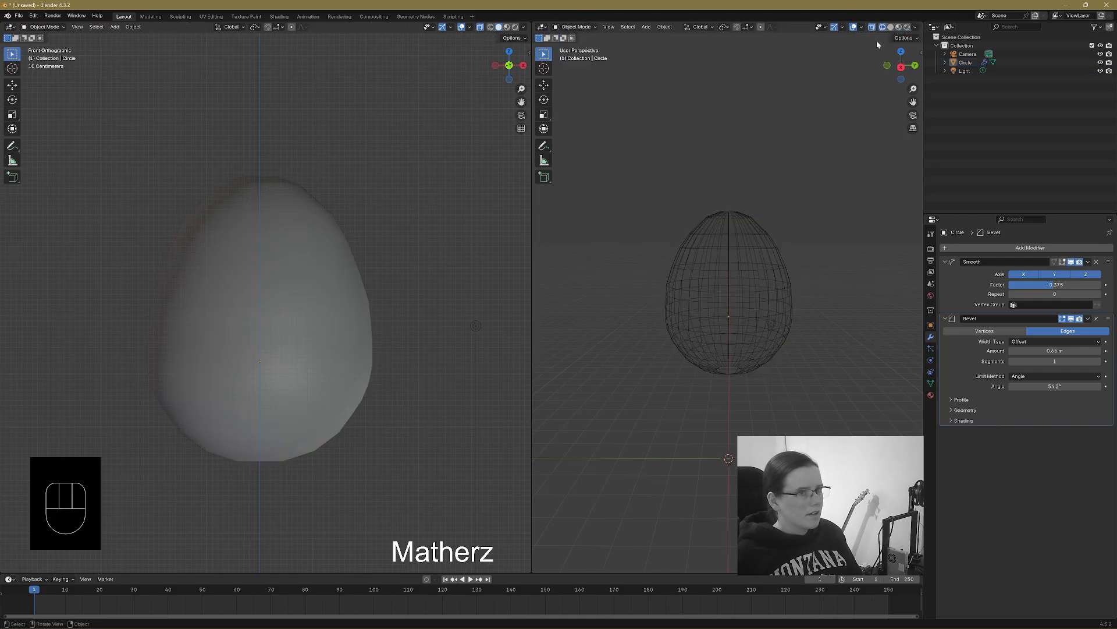
click(891, 28)
click(906, 28)
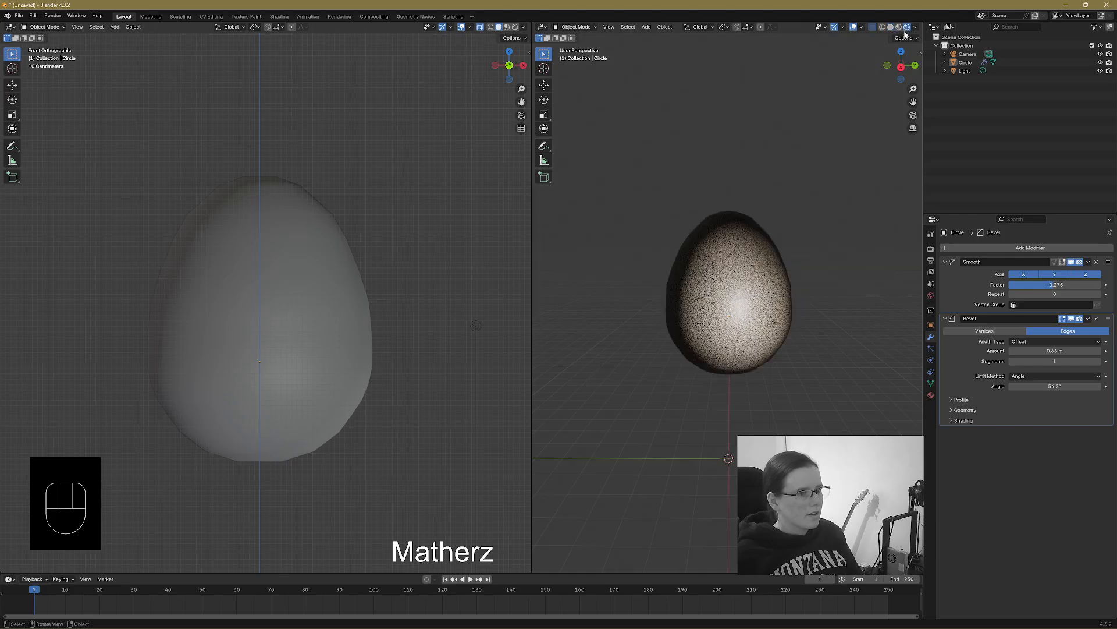